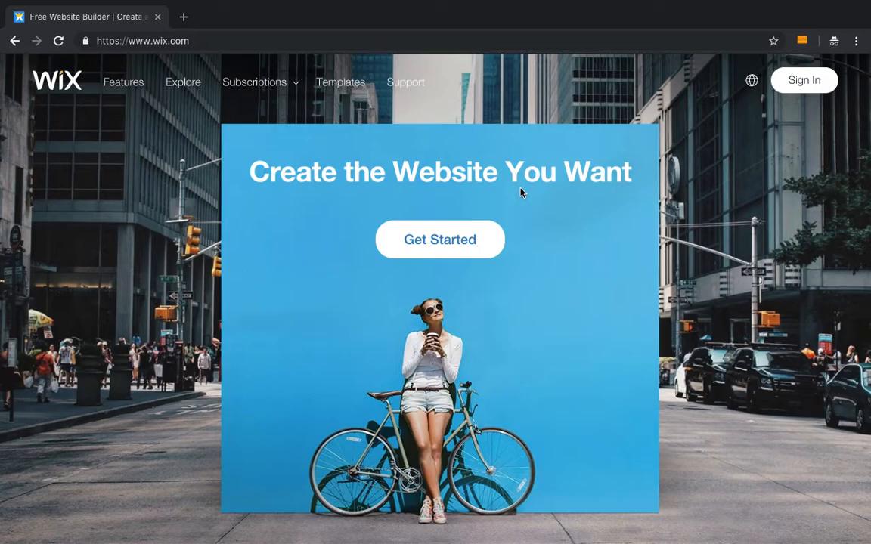
- Scroll through the homepage's introduction and the Wix Editor, ADI and Code sections to read them
scroll(521, 193, "down", 5)
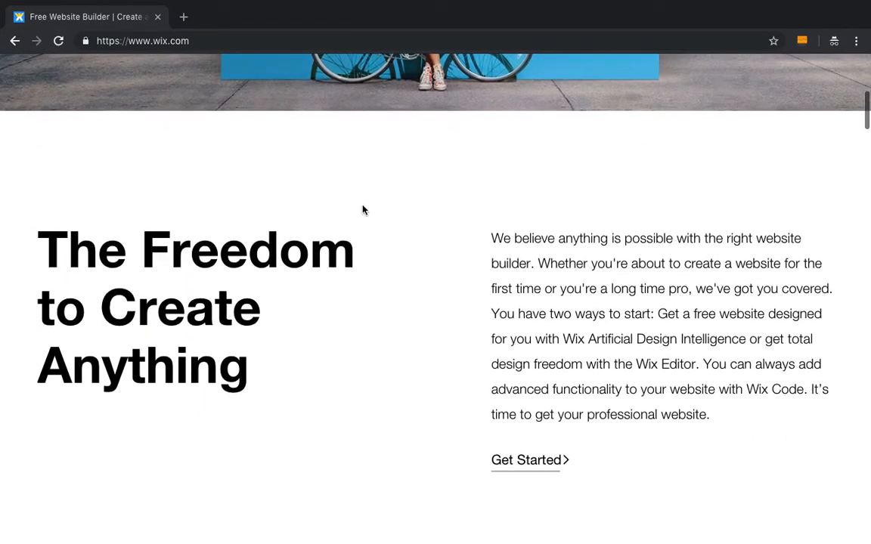
scroll(363, 209, "down", 4)
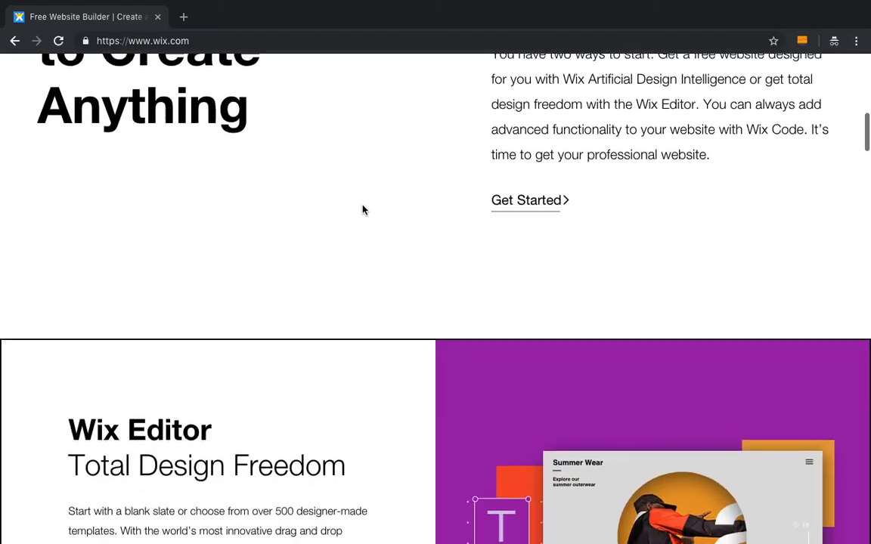
scroll(362, 210, "up", 8)
scroll(469, 257, "down", 5)
scroll(470, 257, "down", 1)
scroll(470, 257, "up", 1)
left_click_drag(36, 147, 357, 282)
left_click(433, 313)
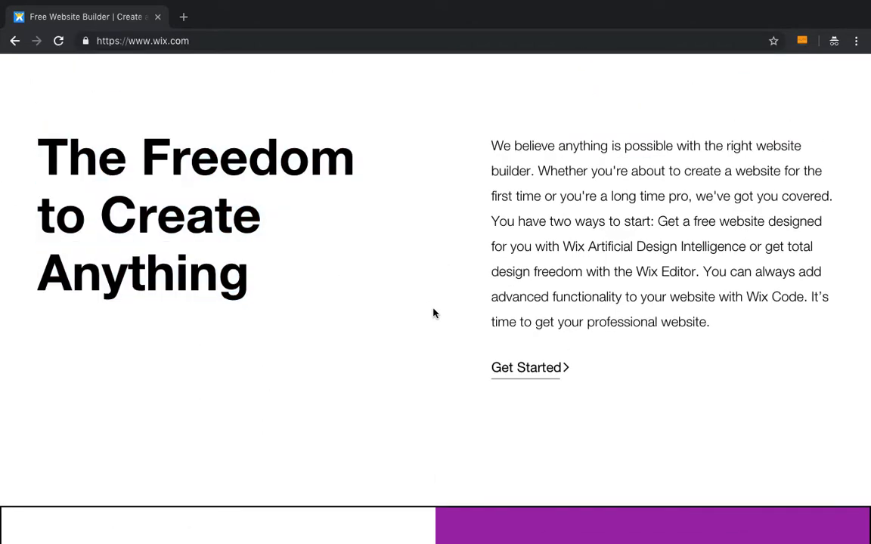
scroll(433, 313, "up", 1)
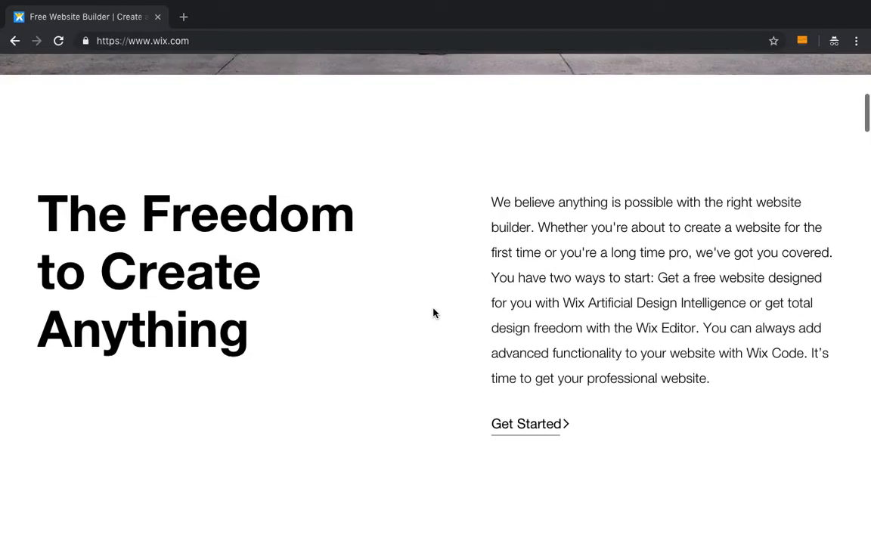
scroll(433, 313, "down", 6)
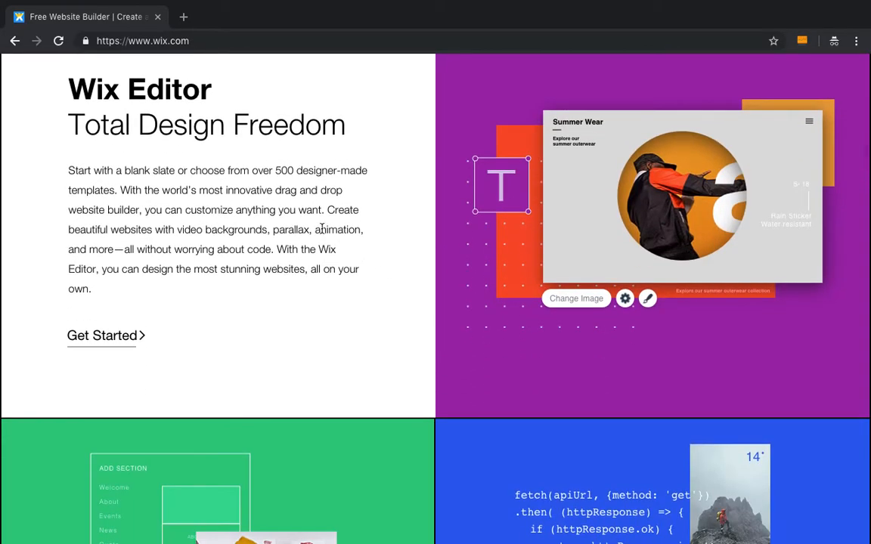
scroll(395, 225, "down", 7)
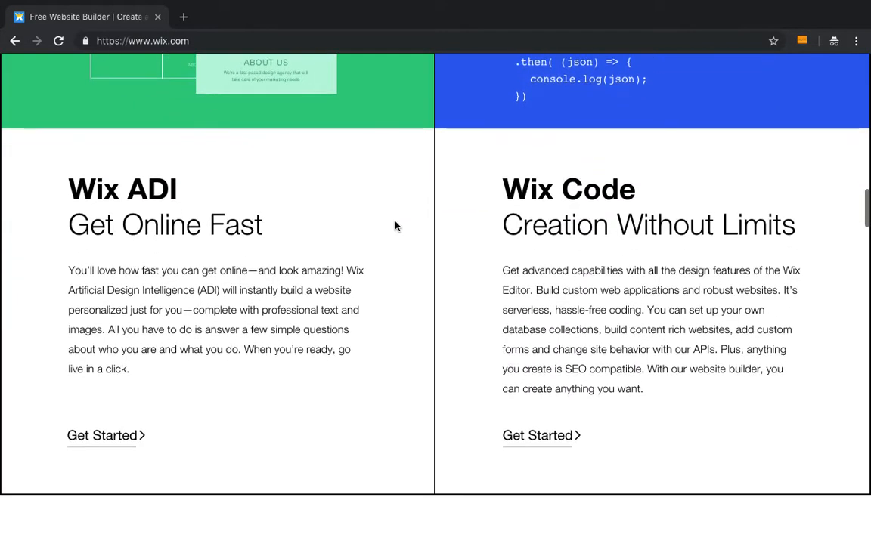
double_click(92, 186)
left_click_drag(92, 185, 152, 181)
left_click(291, 177)
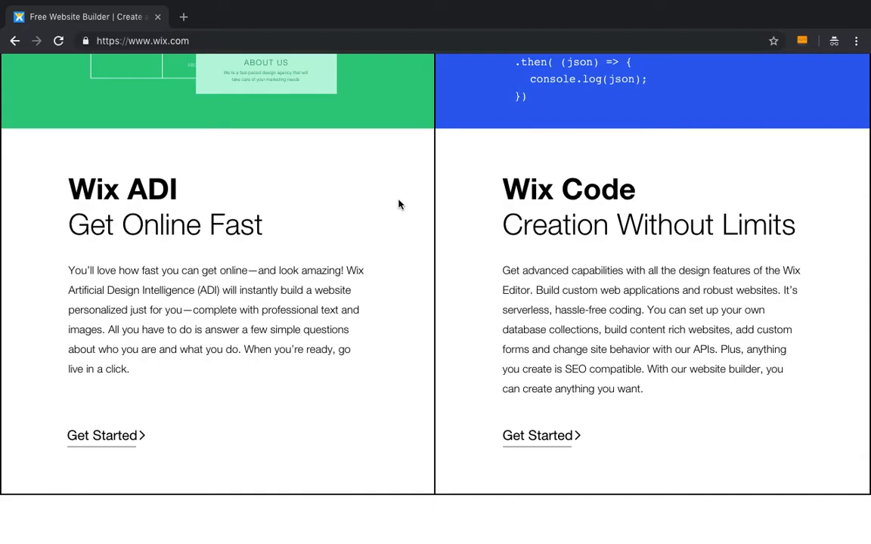
- Scroll through the features and how-to sections down to the footer and back to the top
scroll(398, 204, "down", 6)
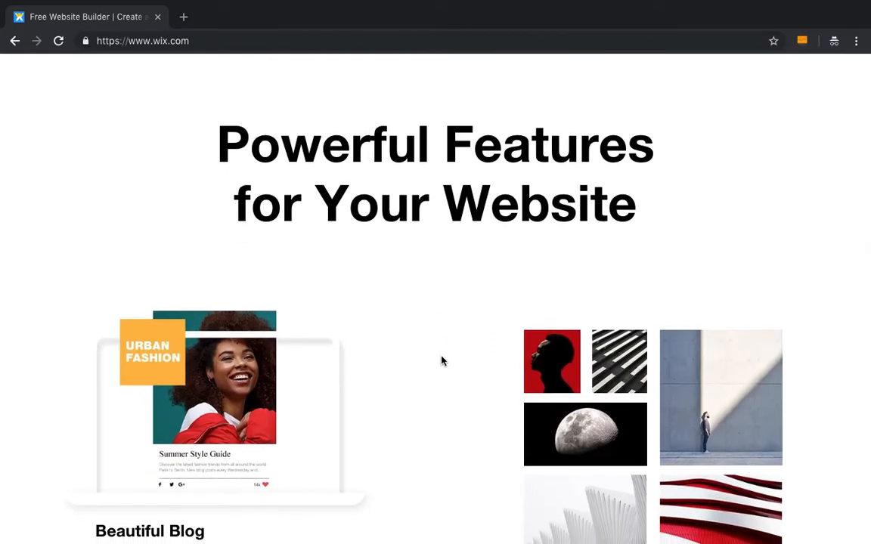
scroll(340, 345, "down", 20)
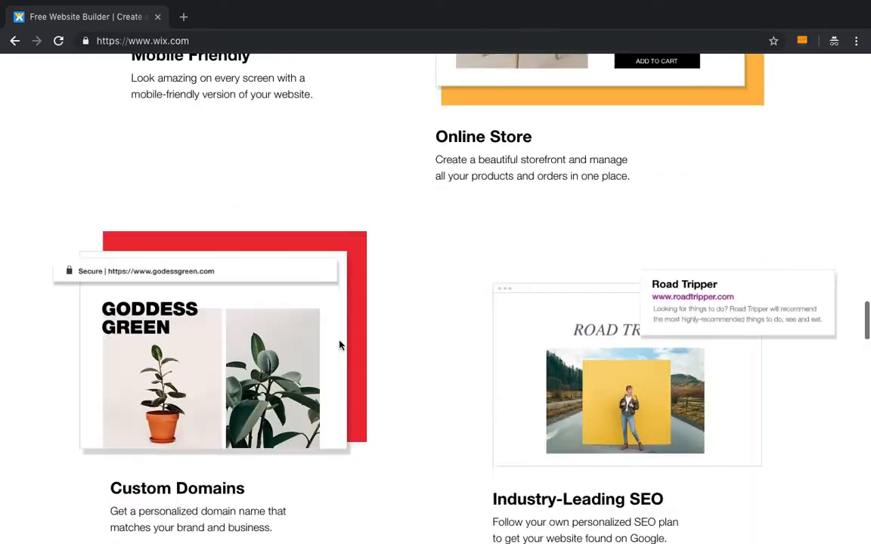
scroll(339, 345, "down", 15)
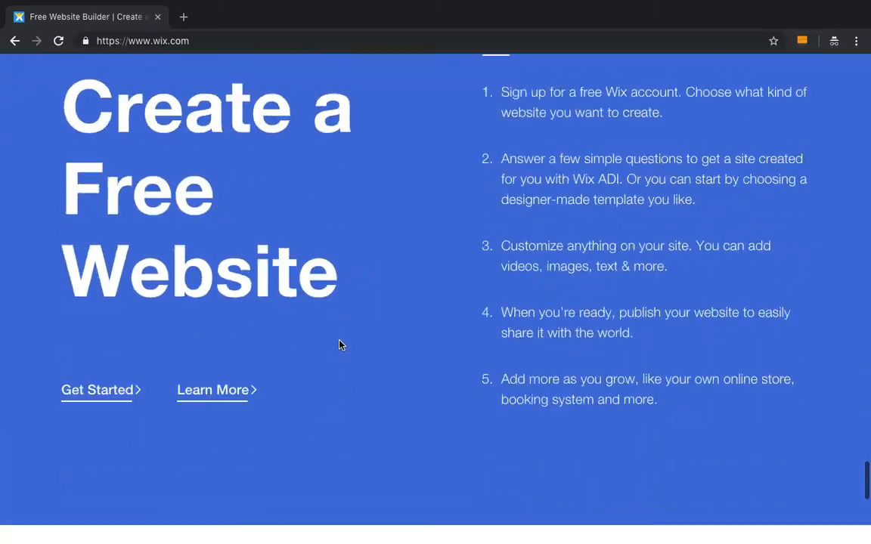
scroll(476, 241, "down", 1)
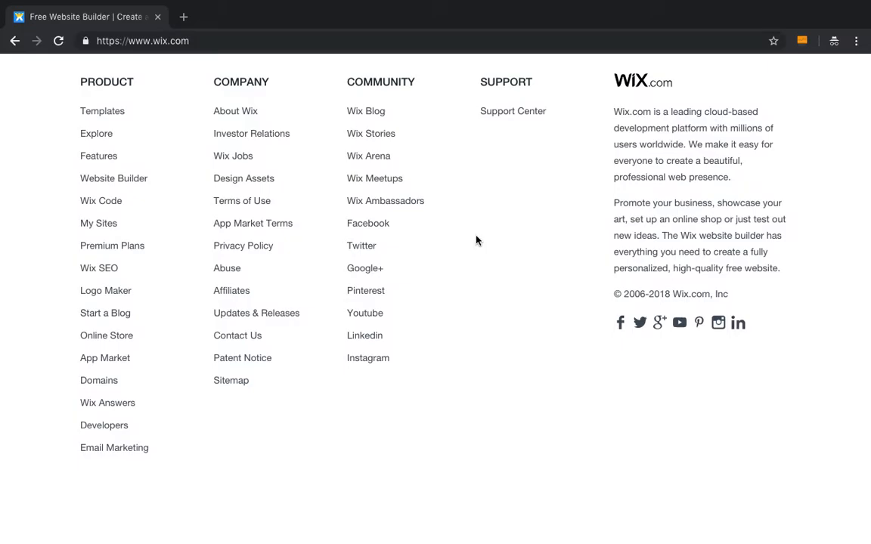
scroll(456, 200, "up", 15)
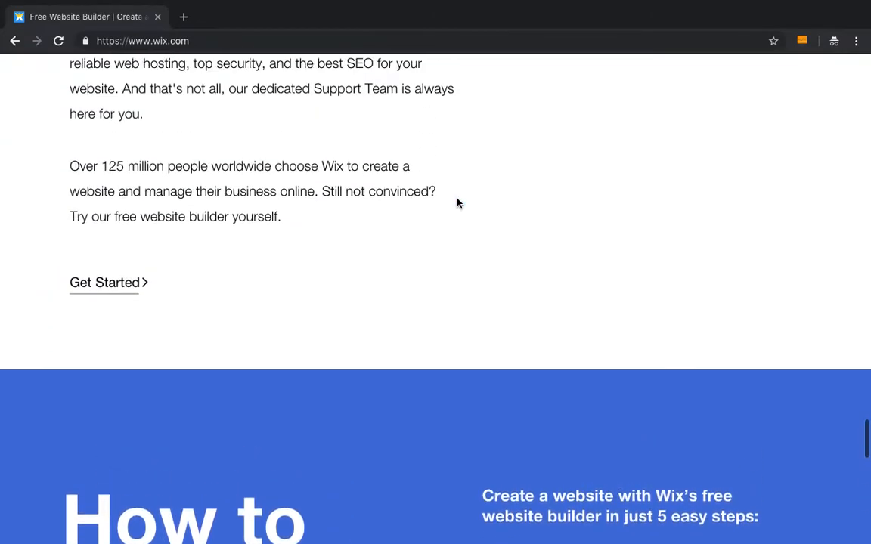
scroll(508, 202, "up", 10)
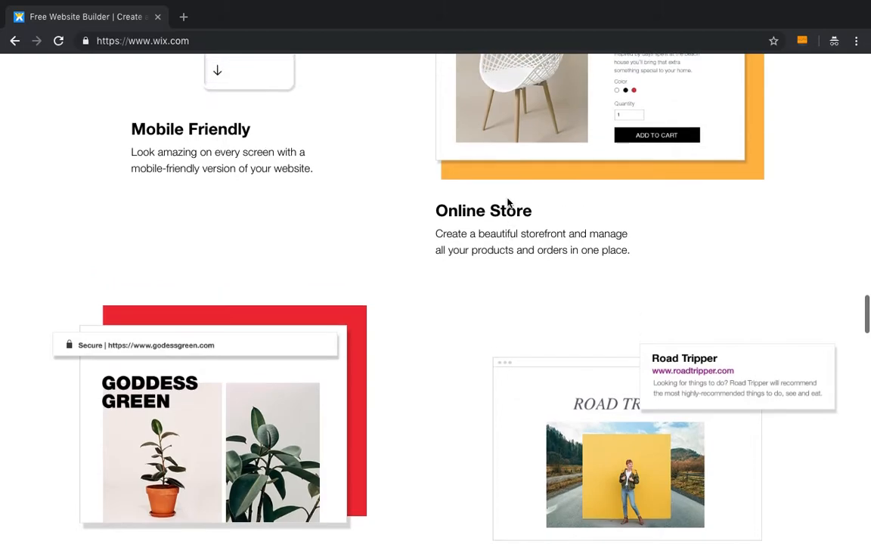
scroll(428, 227, "up", 10)
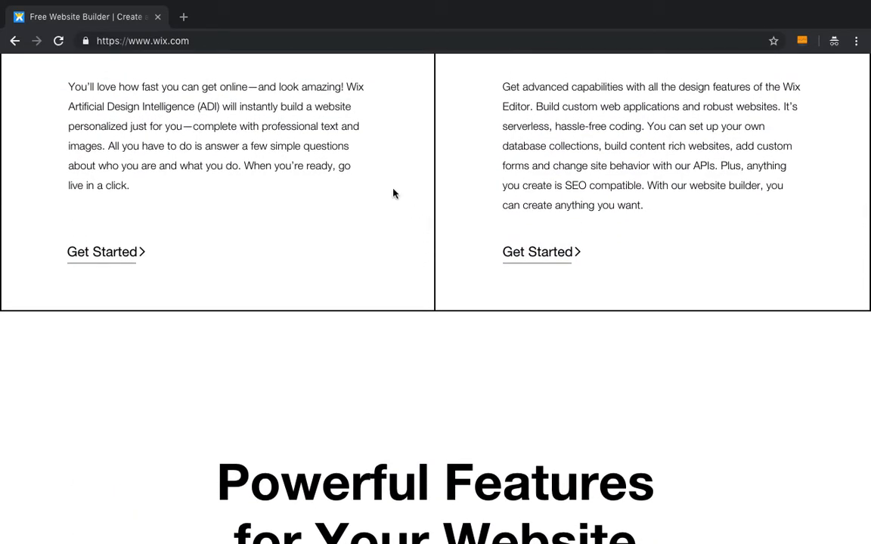
scroll(394, 199, "up", 8)
scroll(393, 194, "up", 3)
scroll(393, 194, "up", 8)
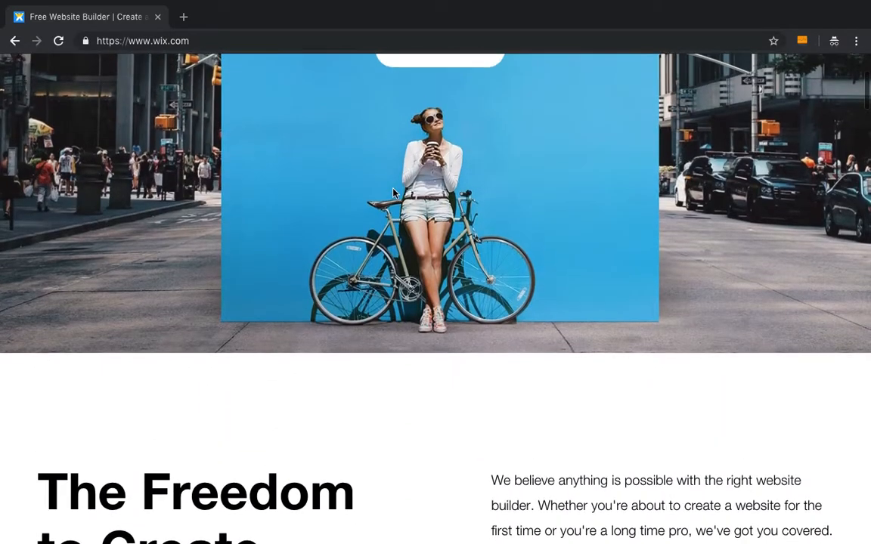
scroll(394, 194, "up", 3)
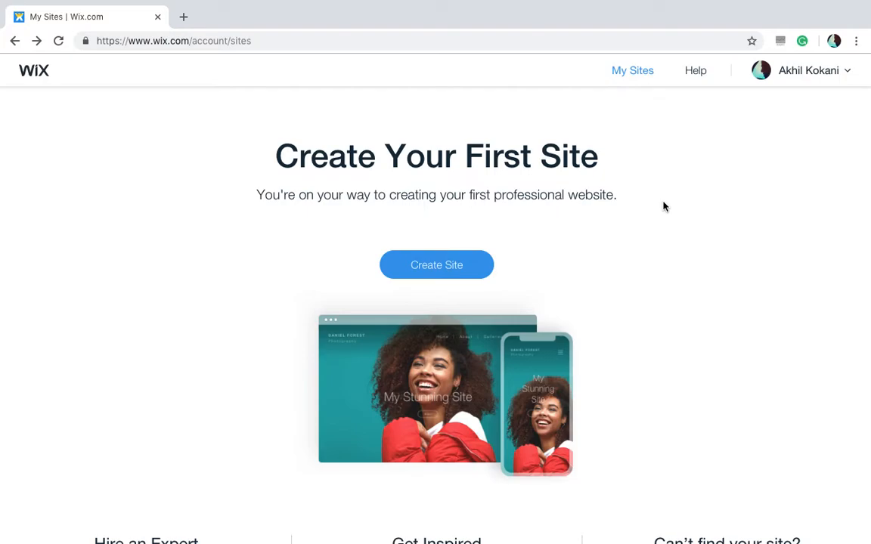
- Start creating a new site from My Sites and choose Blog as the kind of website
left_click(698, 79)
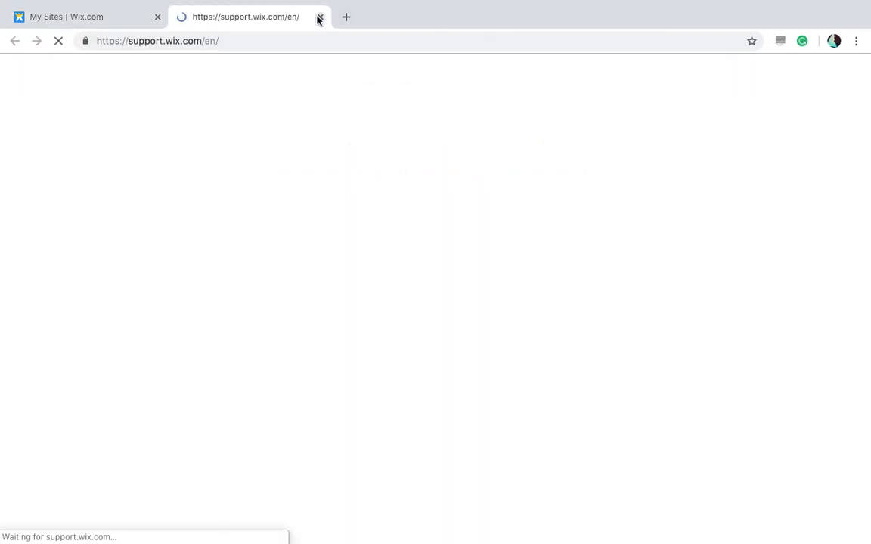
left_click(319, 16)
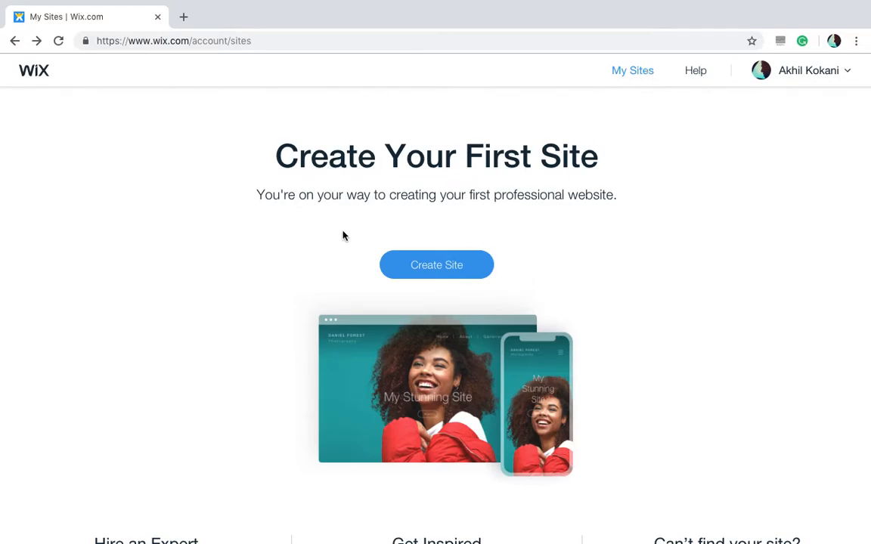
scroll(629, 278, "down", 3)
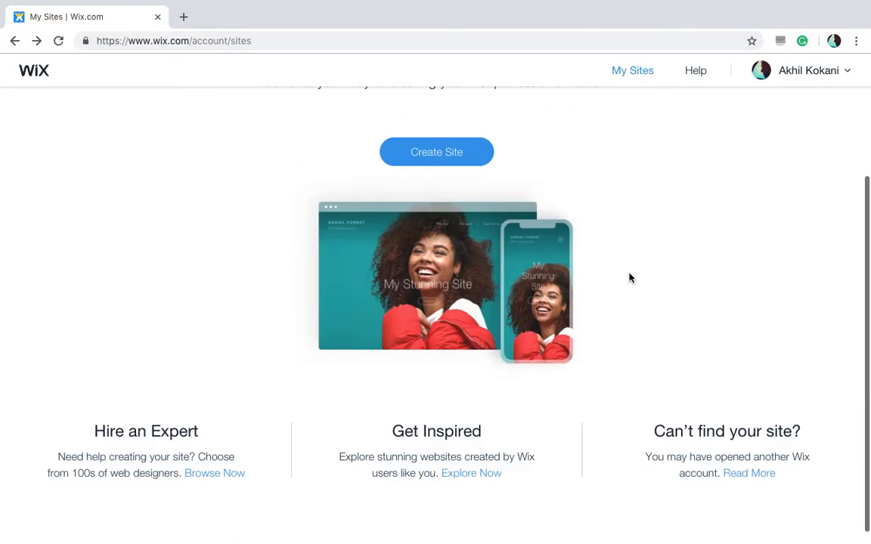
scroll(629, 279, "up", 3)
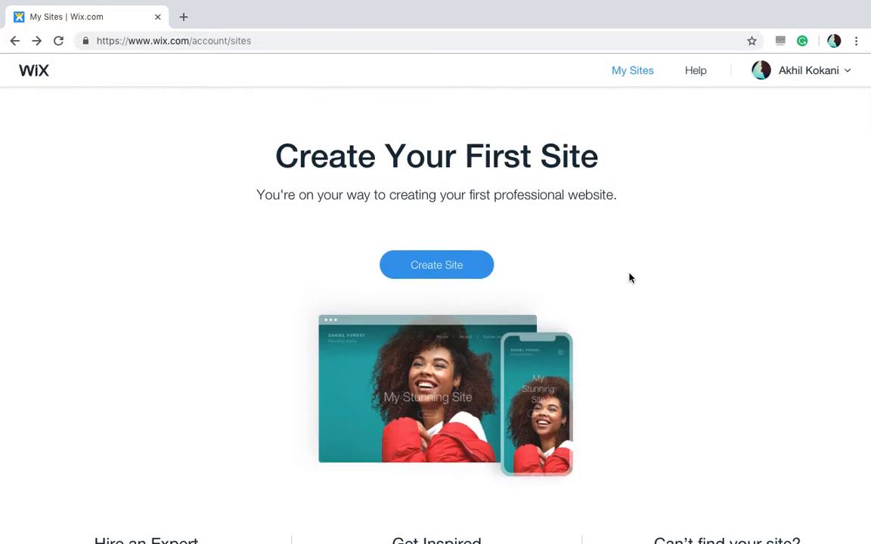
left_click(479, 266)
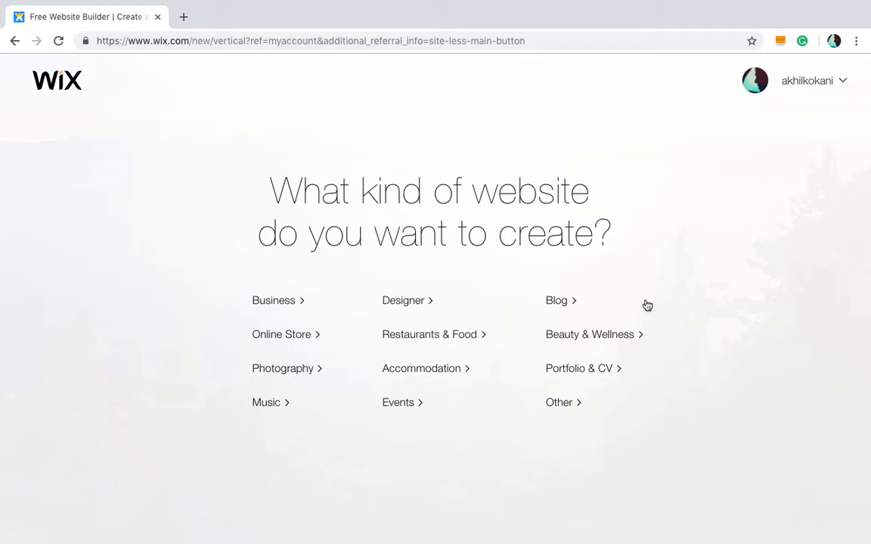
left_click(564, 306)
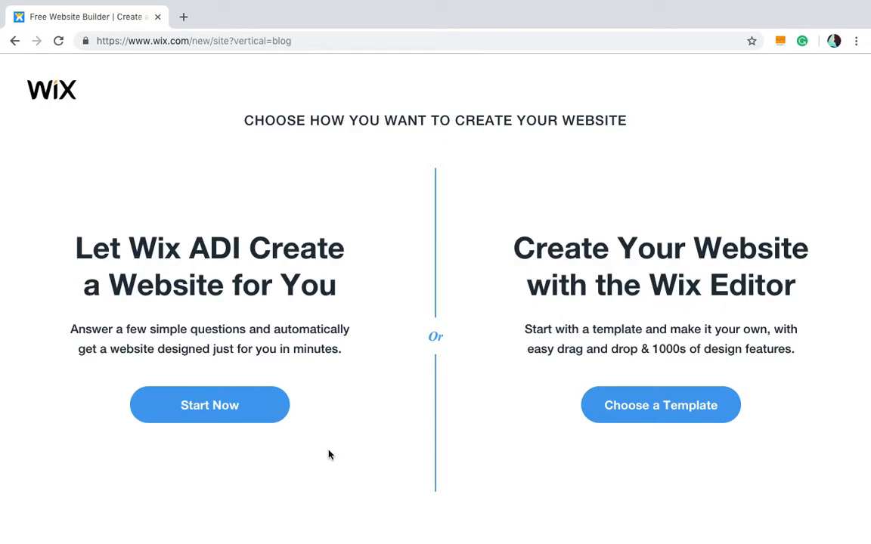
- Let Wix ADI create the website and pick Business Blog as the site type
left_click(232, 418)
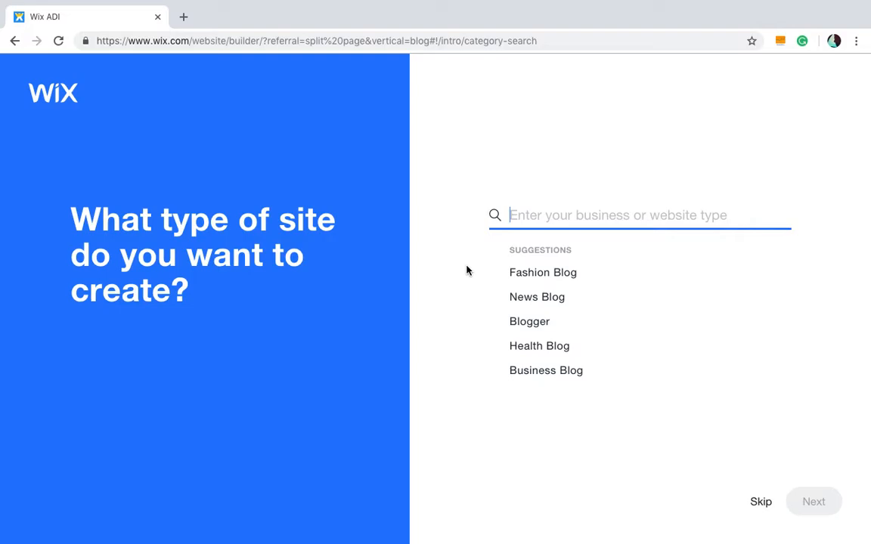
left_click(564, 373)
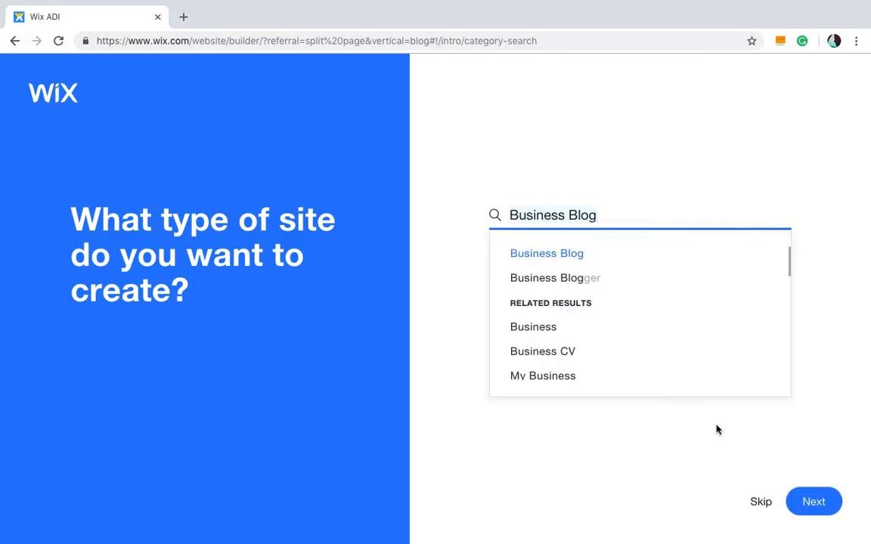
left_click(824, 507)
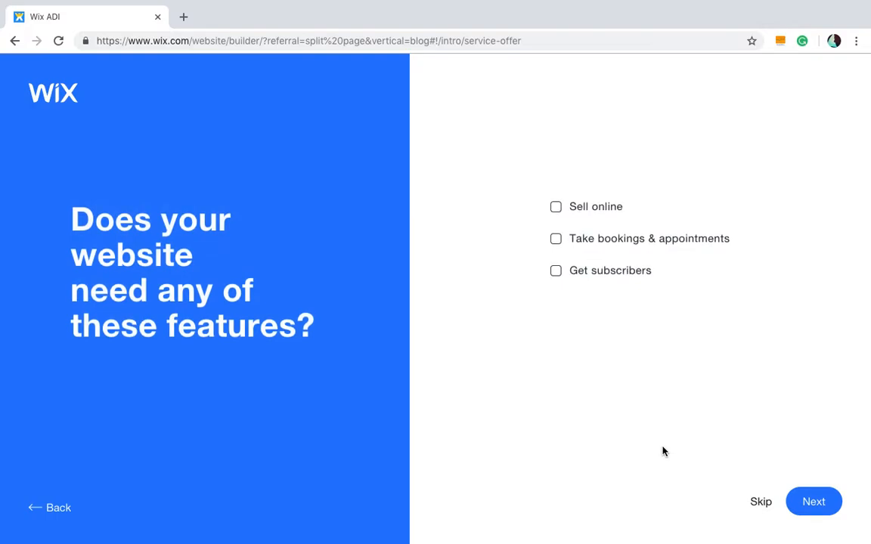
- Add the Get subscribers feature and name the website AMK Business
left_click(622, 273)
left_click(815, 500)
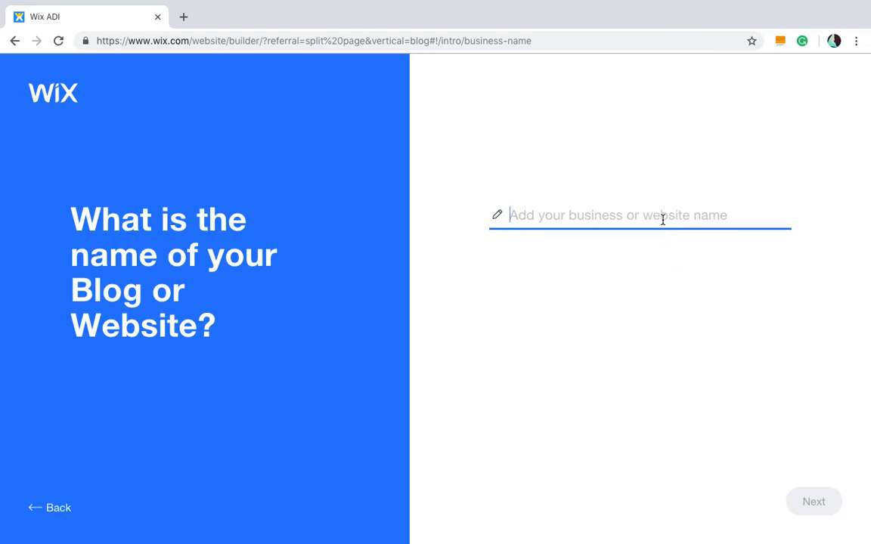
type("AMK Bys")
key("BackSpace")
key("BackSpace")
type("usinesss")
key("BackSpace")
left_click(816, 502)
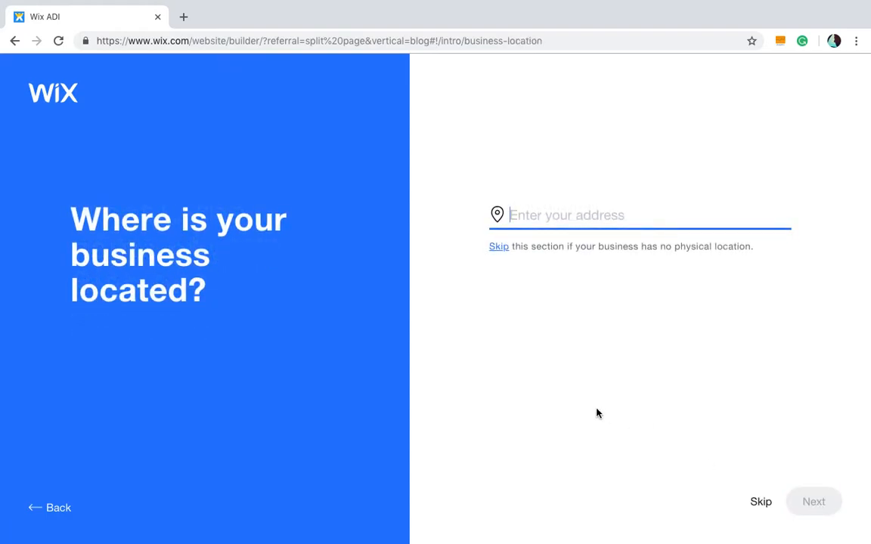
- Set the business location to India and continue
type("India")
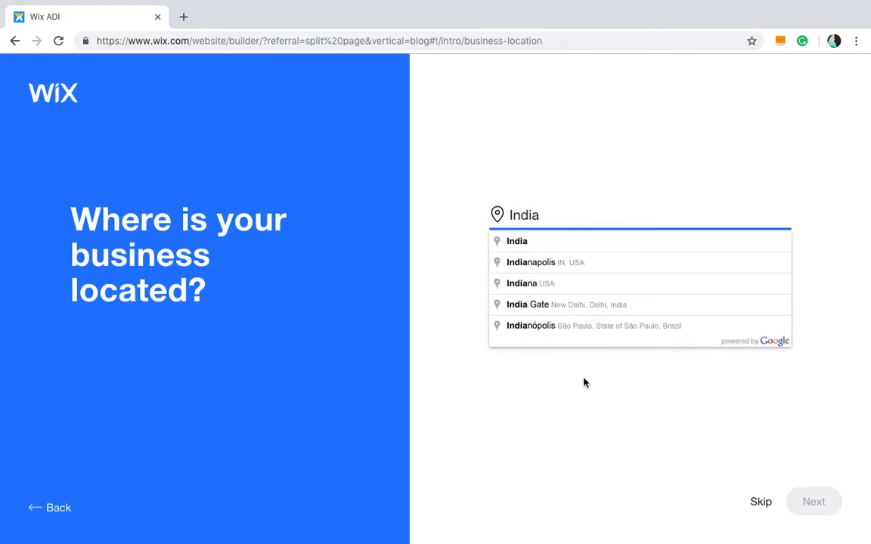
left_click(599, 241)
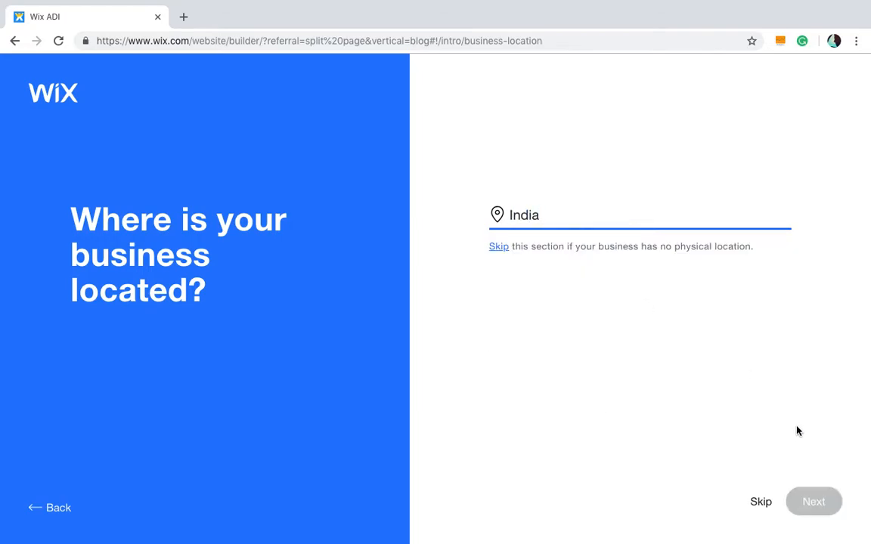
left_click(814, 501)
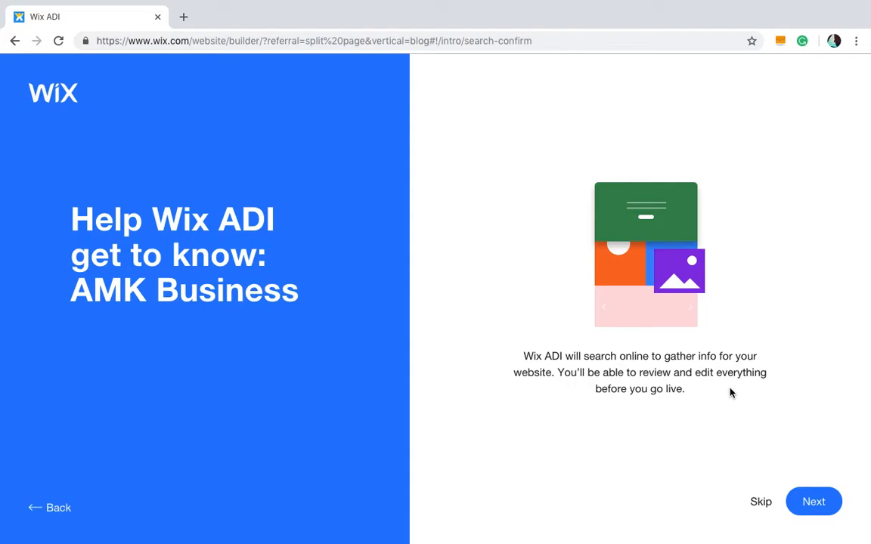
- Skip the online business search and accept the business info without changes
left_click(811, 497)
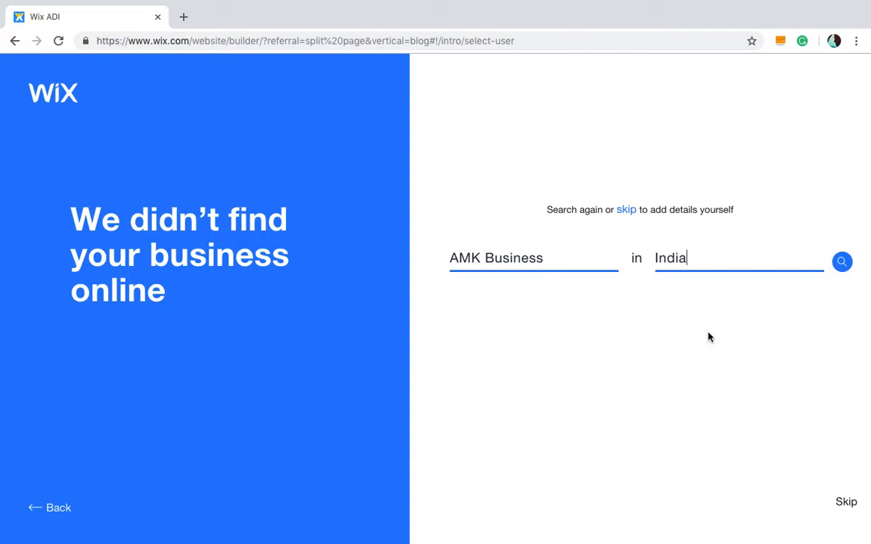
left_click(844, 502)
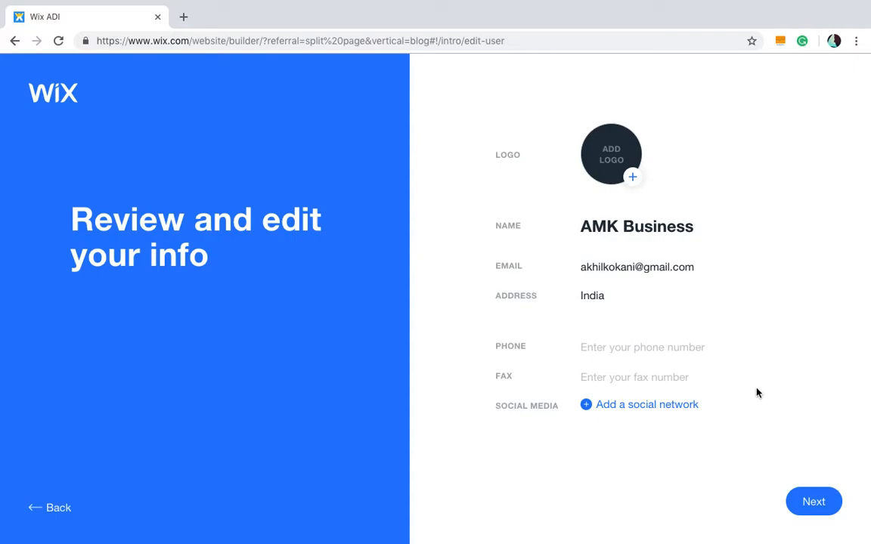
left_click(814, 507)
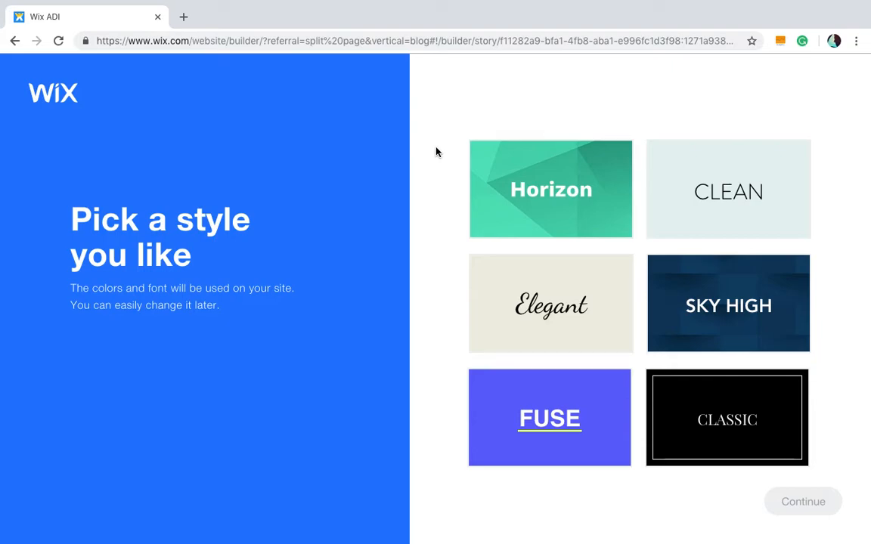
- Pick the Sky High style for the site and continue
left_click(793, 200)
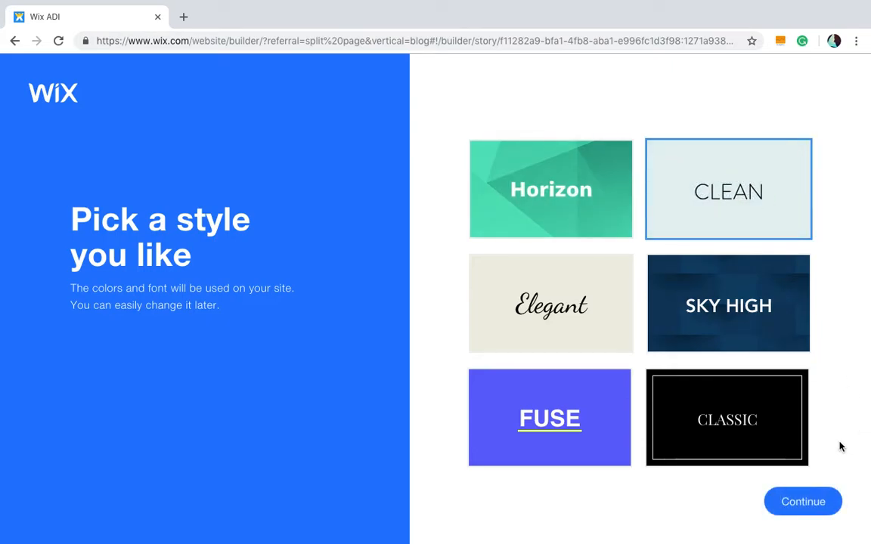
left_click(719, 314)
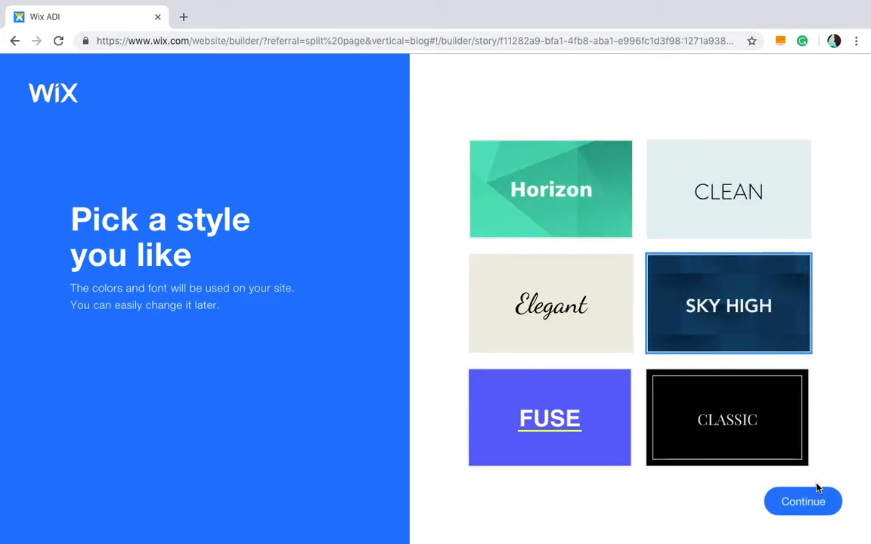
left_click(789, 501)
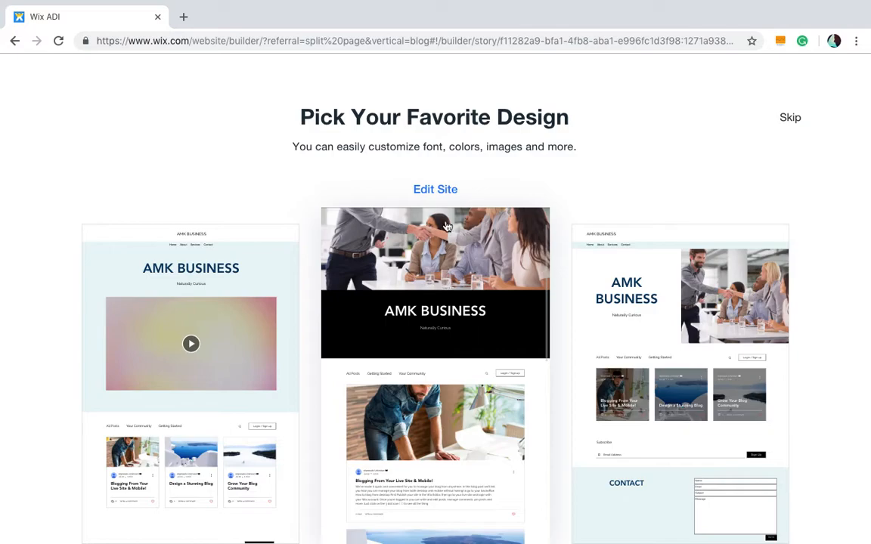
- Open the middle design in the editor and look through the What's Next checklist before closing it
left_click(436, 191)
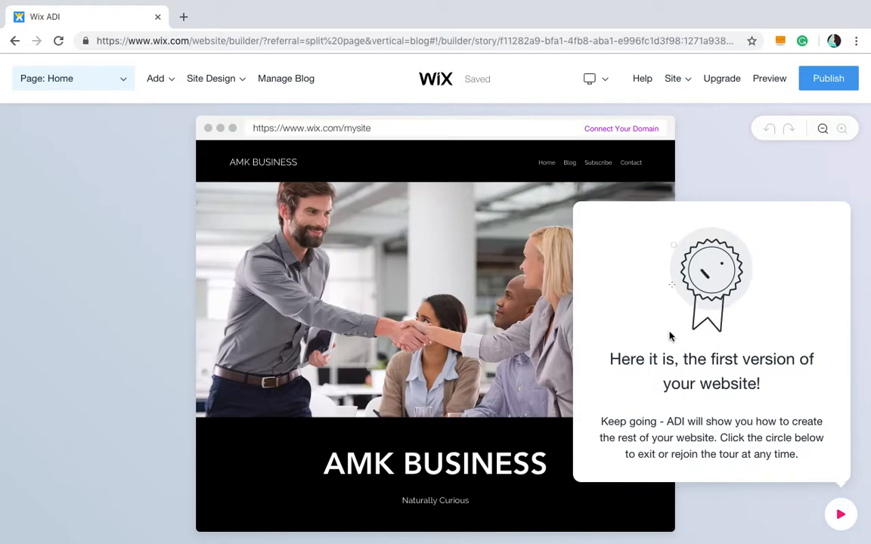
left_click(848, 521)
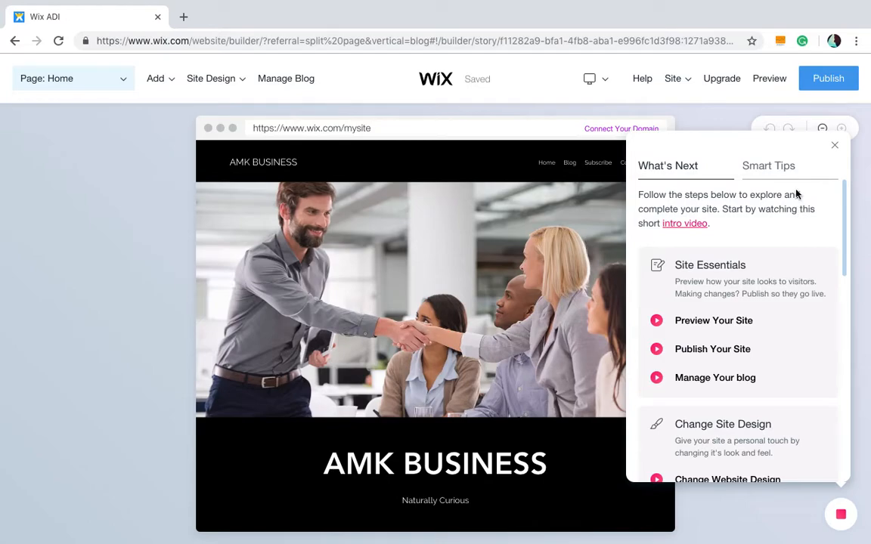
scroll(793, 310, "down", 3)
scroll(848, 206, "up", 3)
scroll(793, 253, "down", 8)
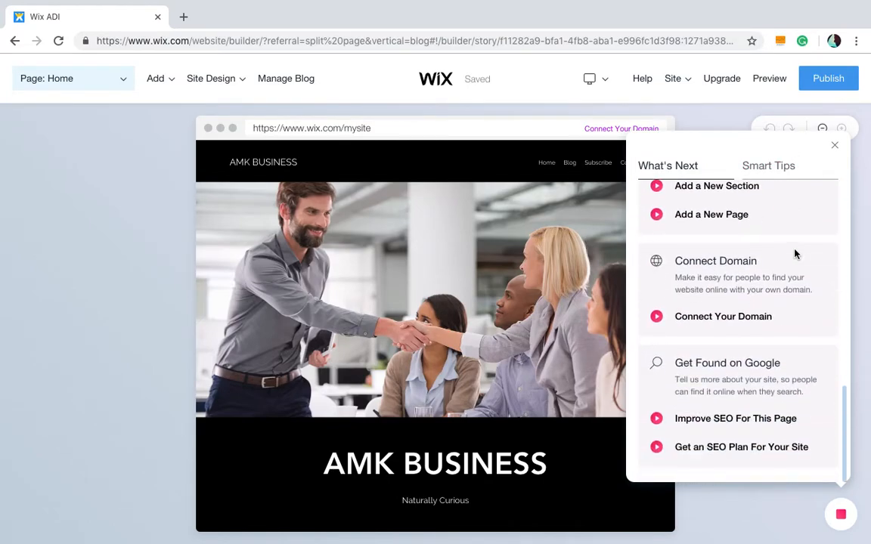
scroll(795, 253, "up", 8)
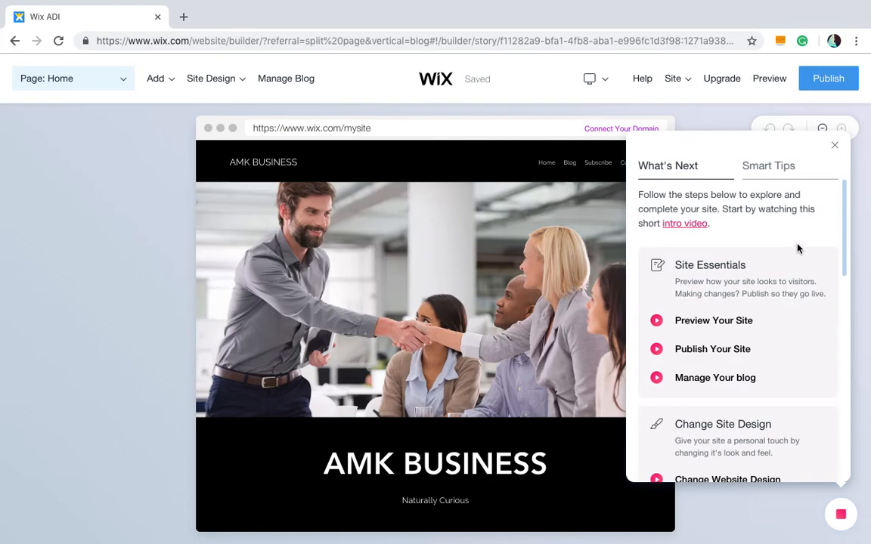
left_click(835, 147)
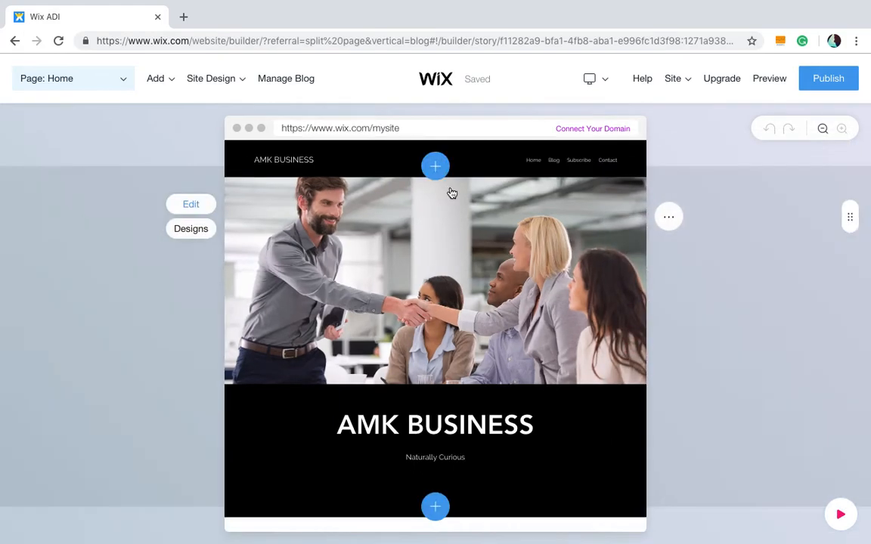
- Select the homepage welcome section and scroll through the page preview
left_click(451, 193)
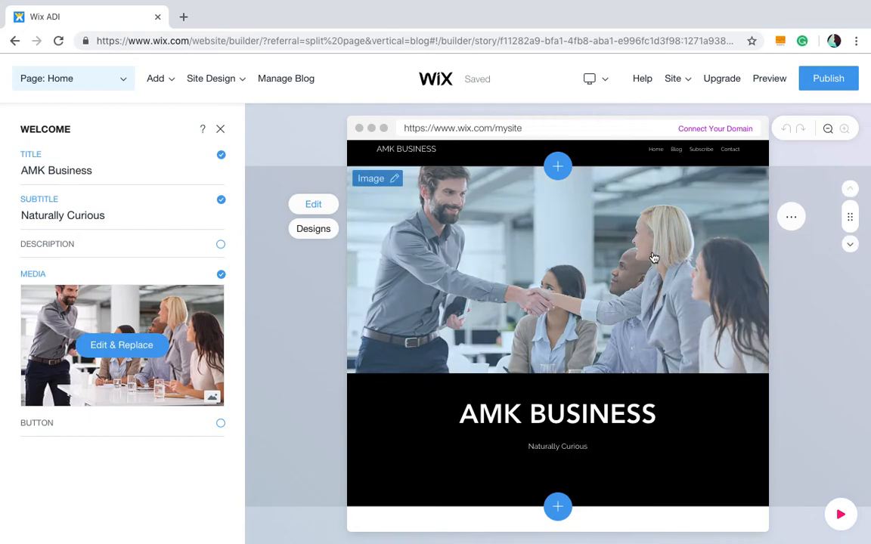
scroll(654, 257, "down", 5)
scroll(672, 344, "down", 4)
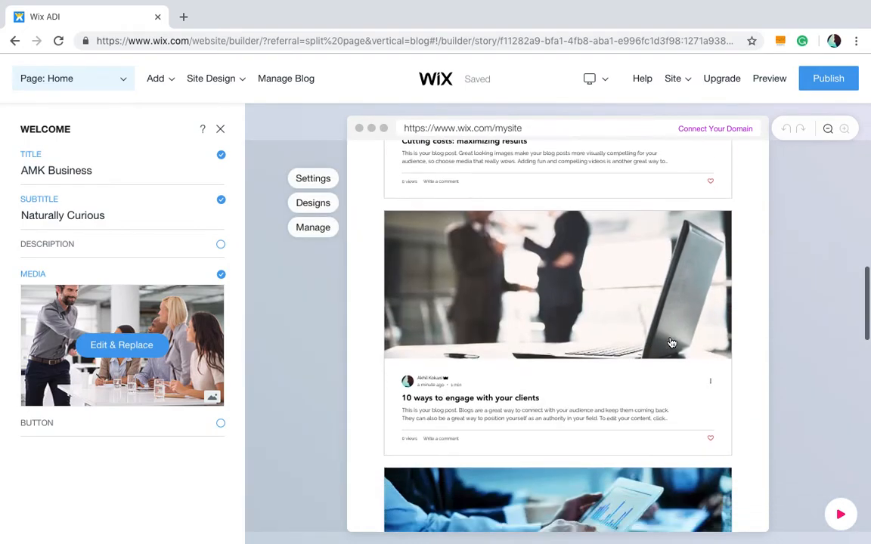
scroll(671, 343, "up", 10)
scroll(635, 342, "down", 2)
scroll(597, 341, "up", 2)
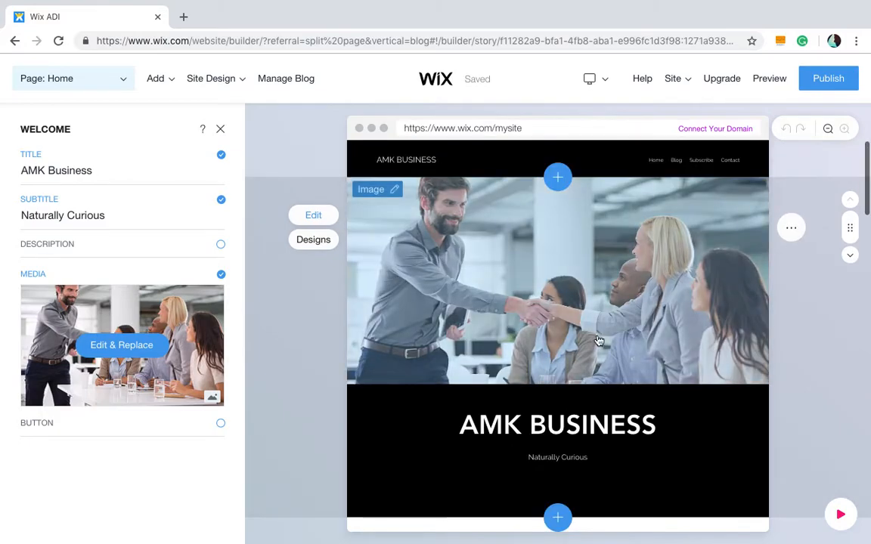
left_click(390, 196)
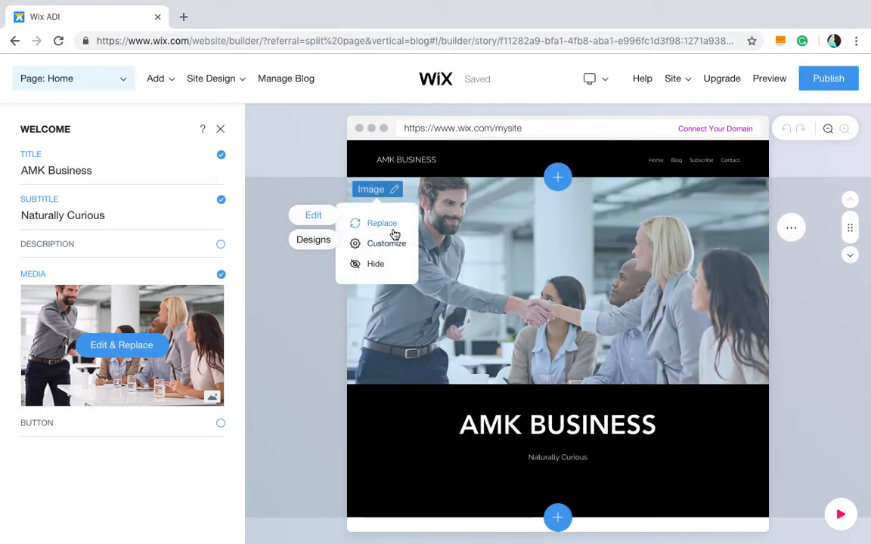
left_click(391, 227)
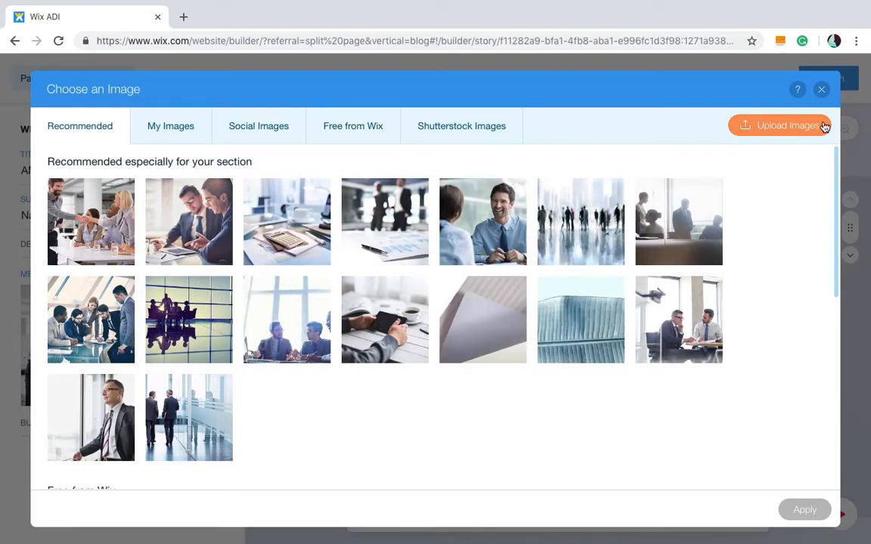
left_click(821, 89)
- Open the header image's media settings and browse the free Wix images in the Music category
left_click(393, 190)
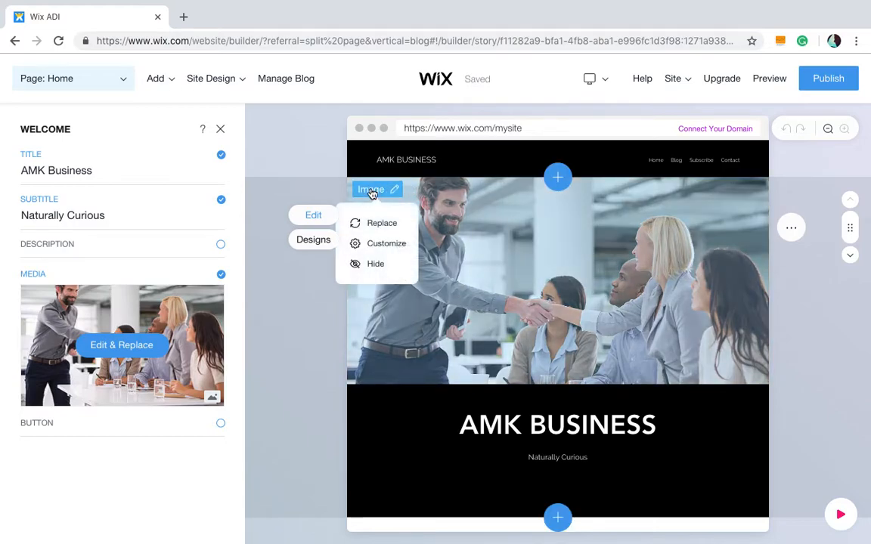
left_click(393, 243)
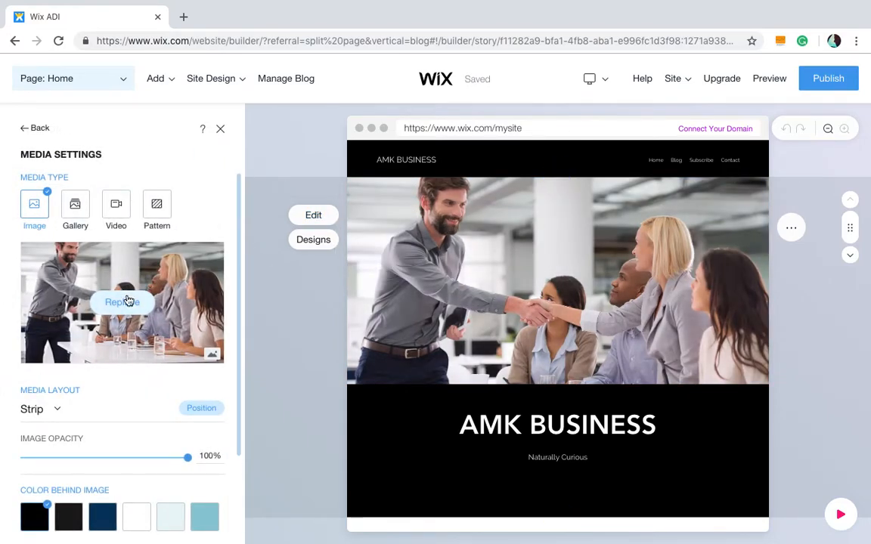
left_click(333, 154)
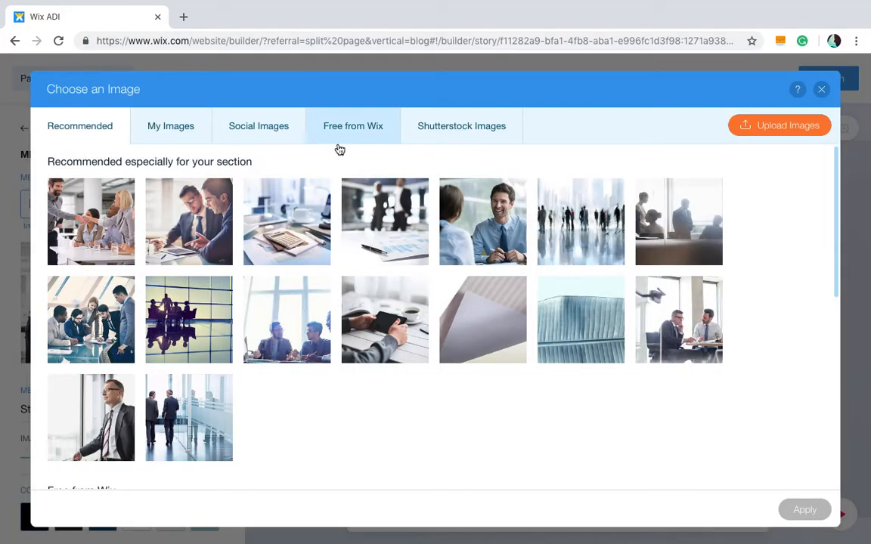
left_click(363, 135)
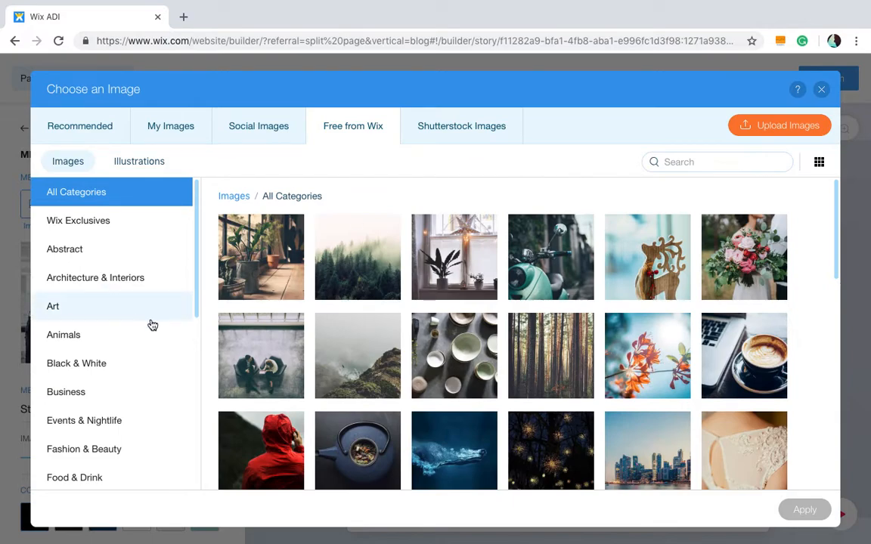
scroll(152, 325, "down", 5)
left_click(153, 273)
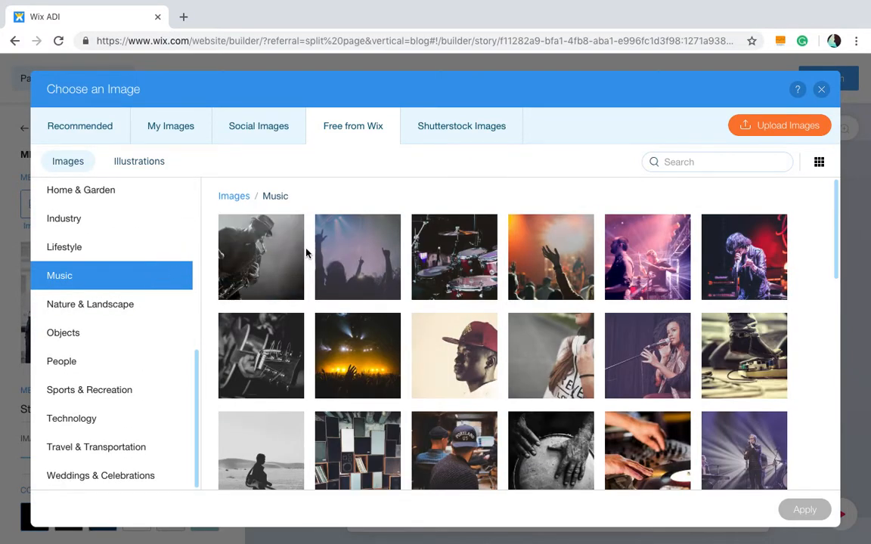
scroll(306, 254, "down", 10)
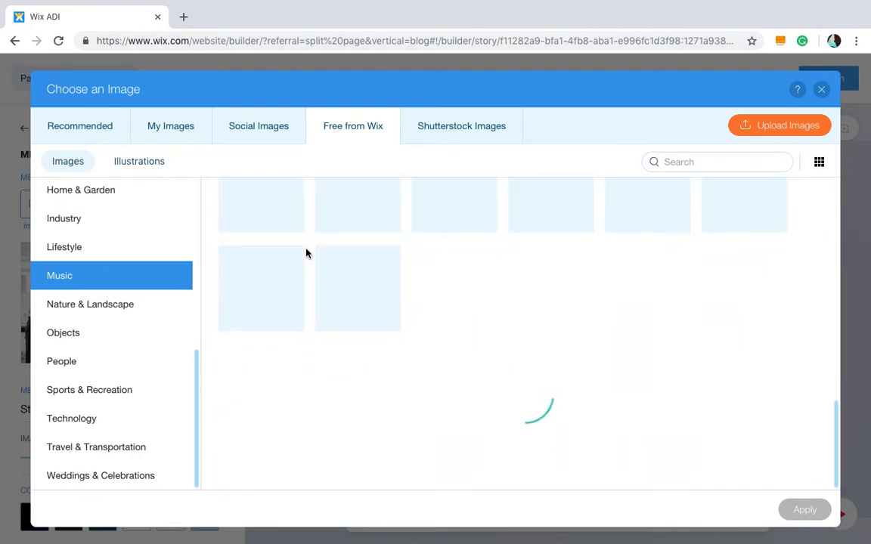
scroll(306, 254, "up", 10)
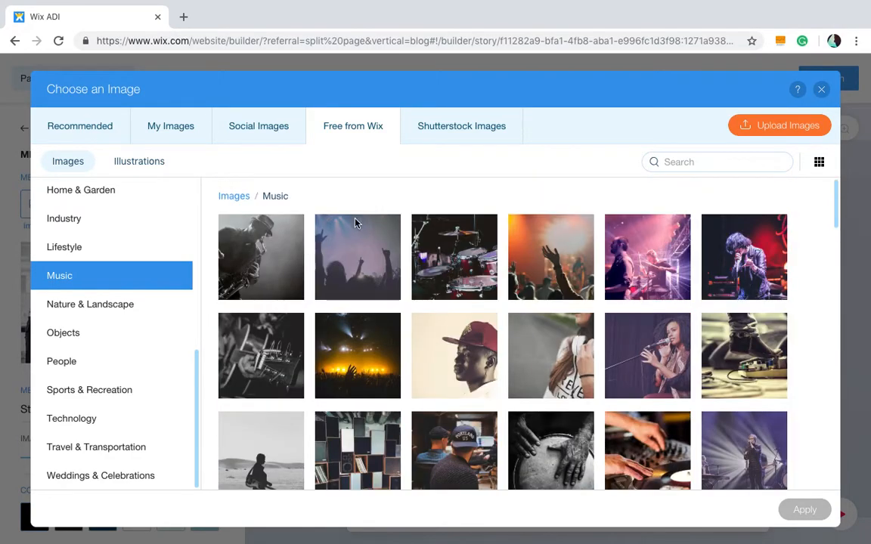
- Upload BG.png from Downloads and apply it as the header background image
left_click(170, 141)
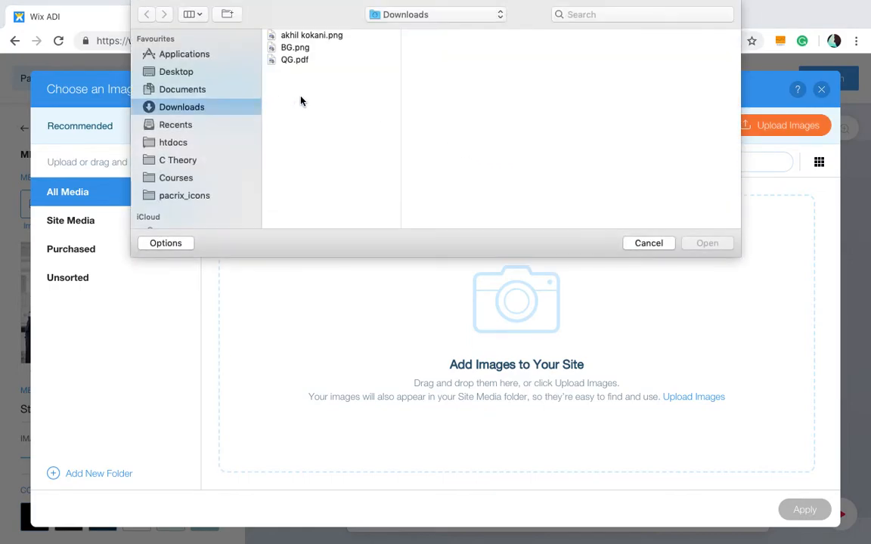
left_click(323, 38)
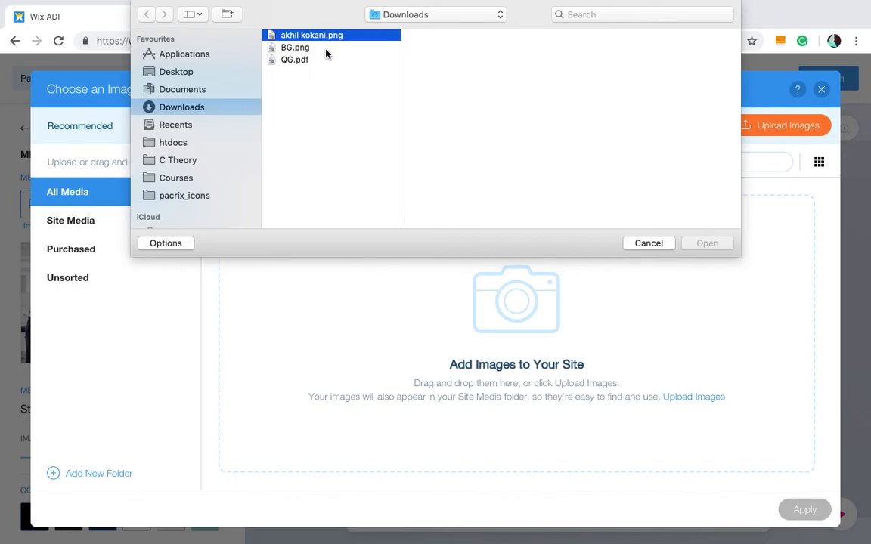
key("Down")
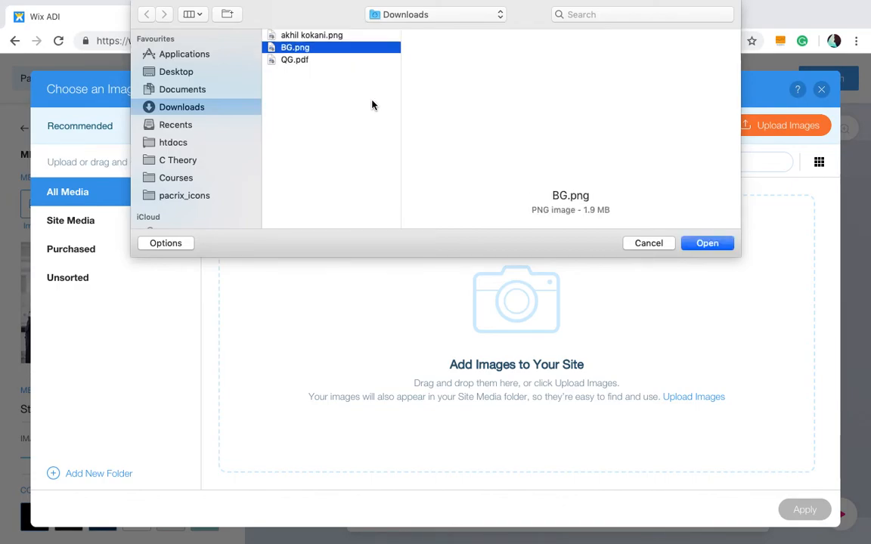
left_click(715, 245)
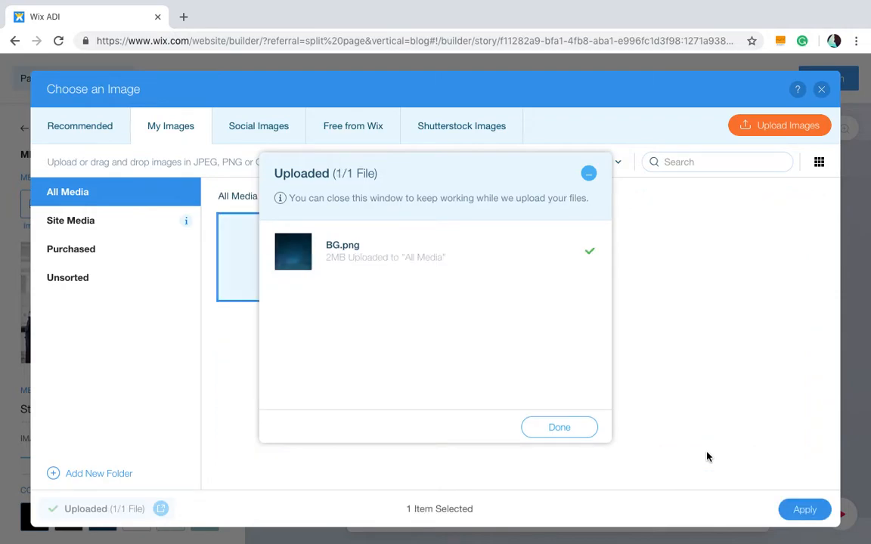
left_click(571, 433)
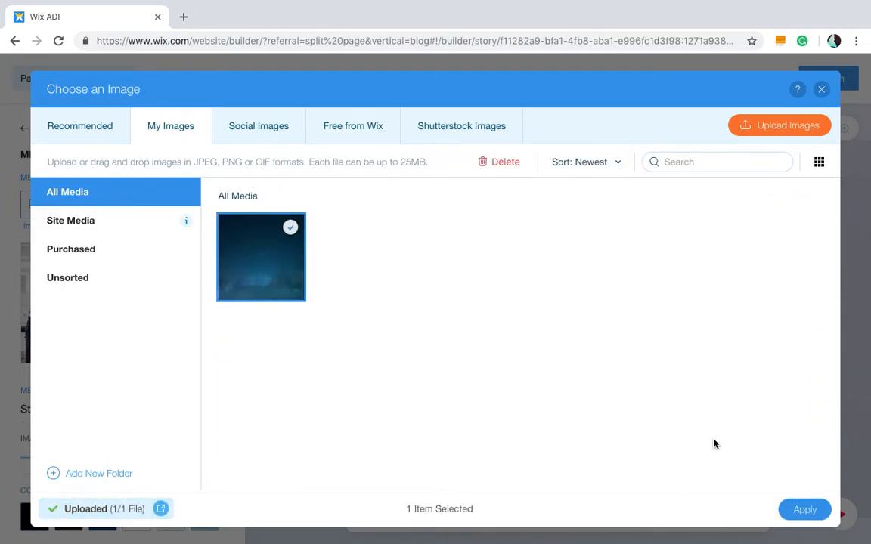
left_click(805, 510)
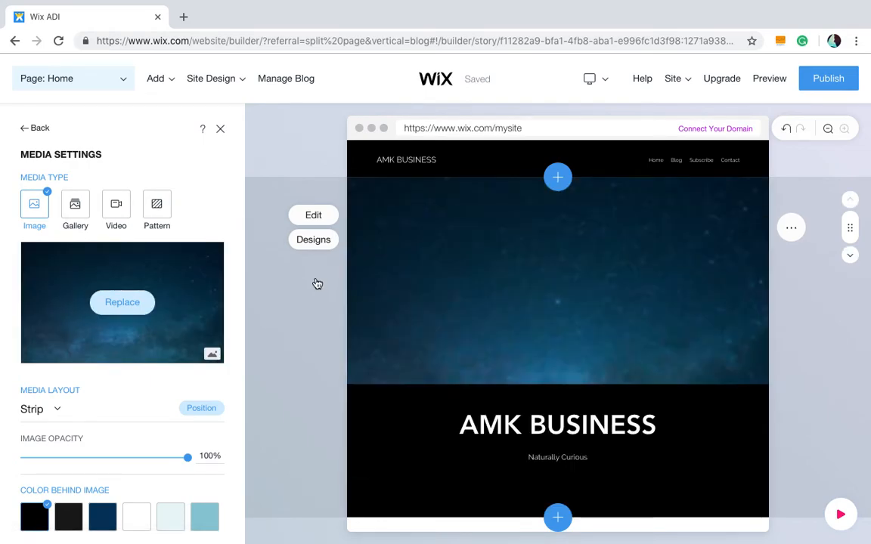
- Change the header title text to YouTube Channel
scroll(569, 391, "down", 2)
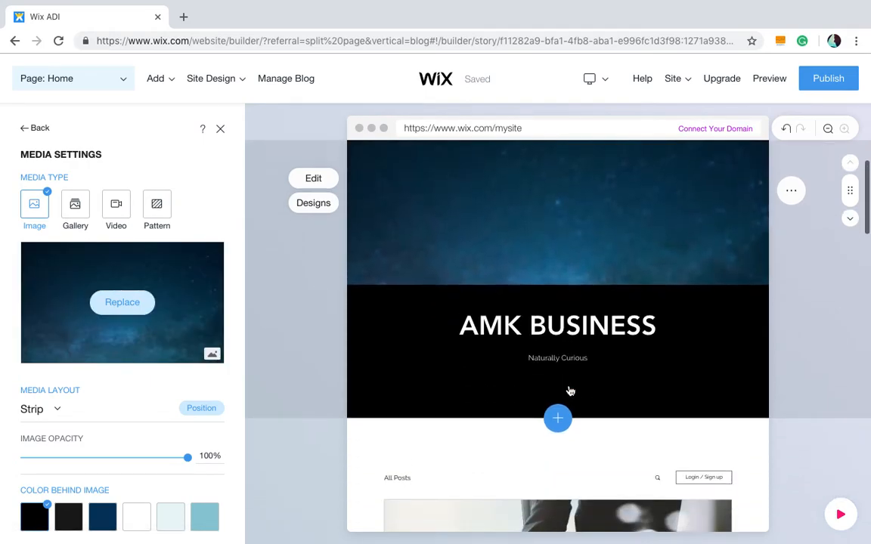
left_click(618, 331)
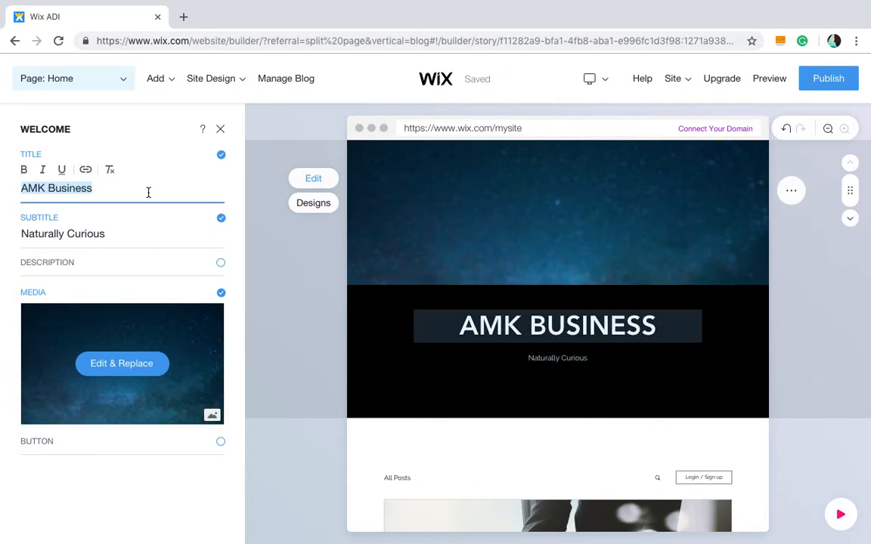
type("YOuT")
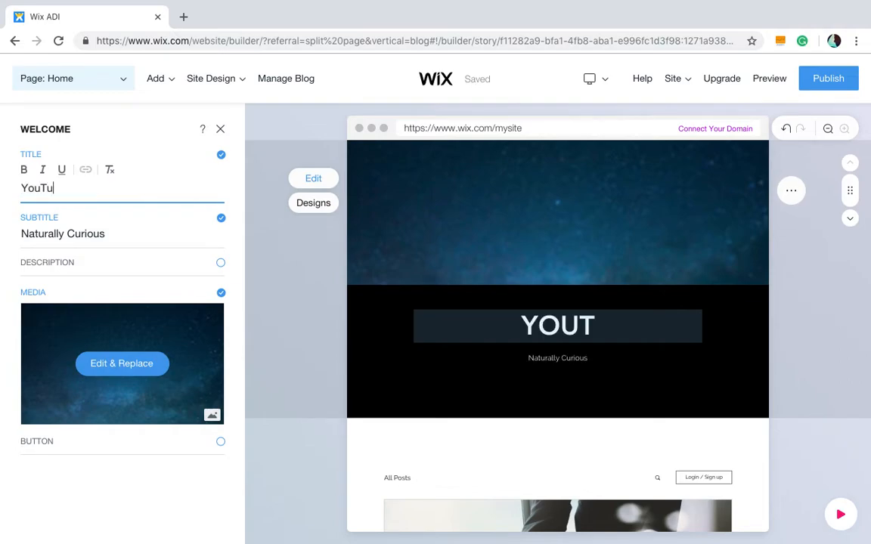
type("ube Chnne;")
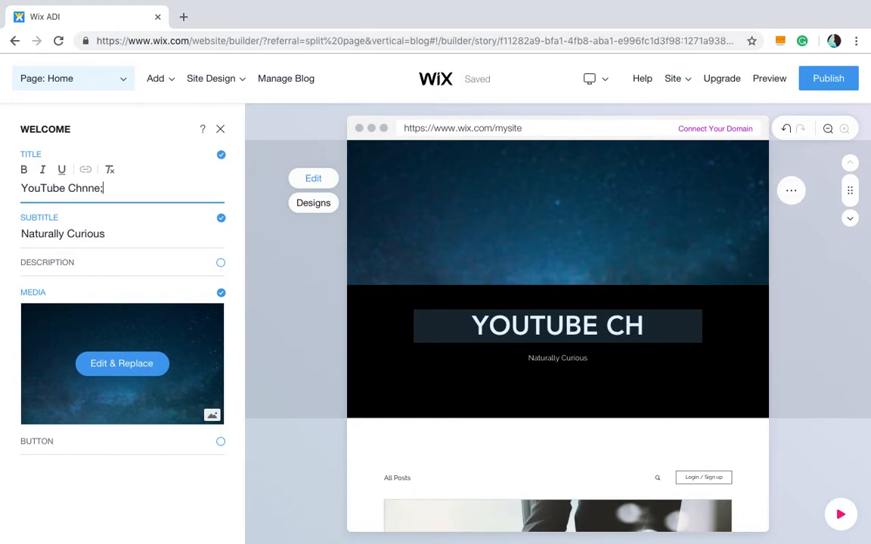
key("BackSpace")
type("an")
- Scroll through the homepage to review the blog posts and subscribe section
scroll(313, 309, "down", 6)
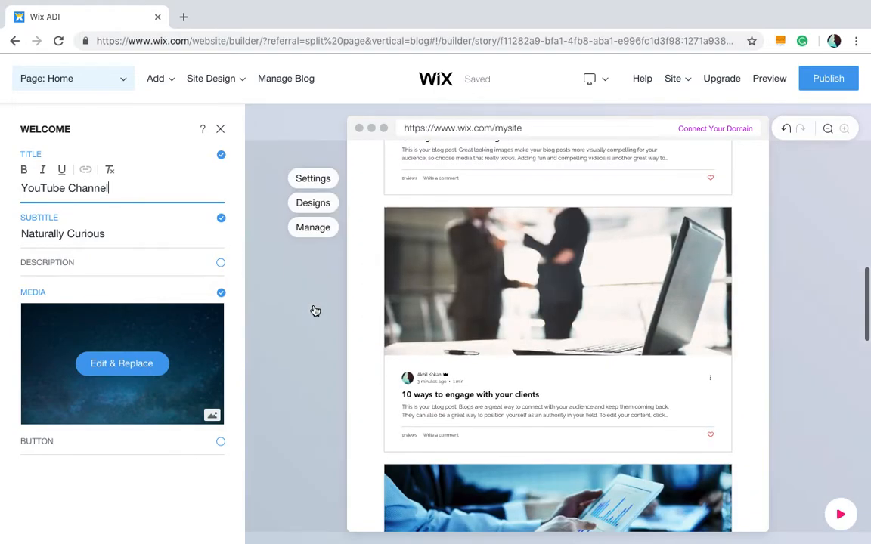
scroll(315, 311, "up", 5)
scroll(479, 260, "up", 2)
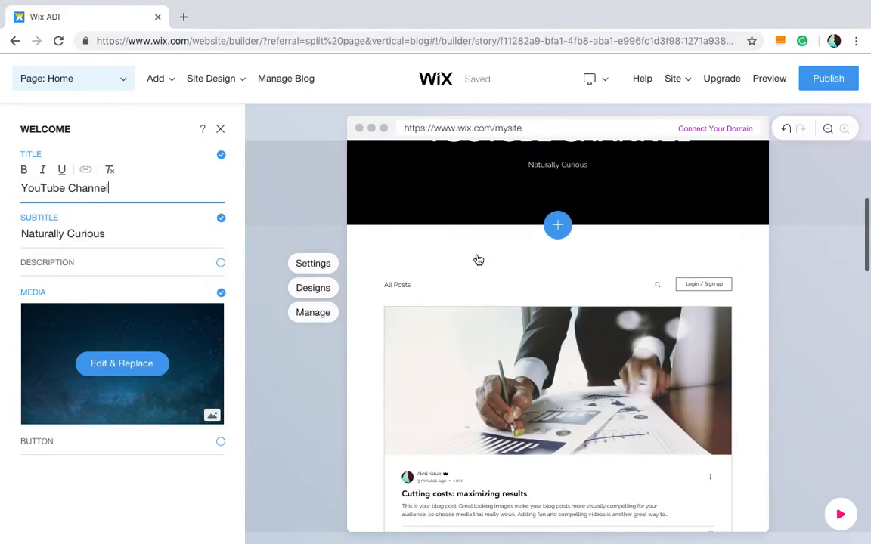
scroll(452, 426, "down", 3)
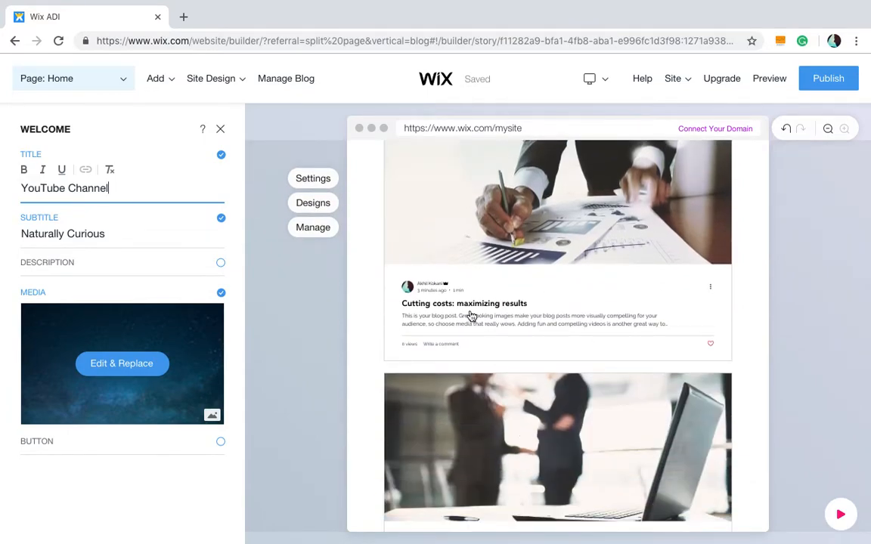
scroll(470, 315, "down", 8)
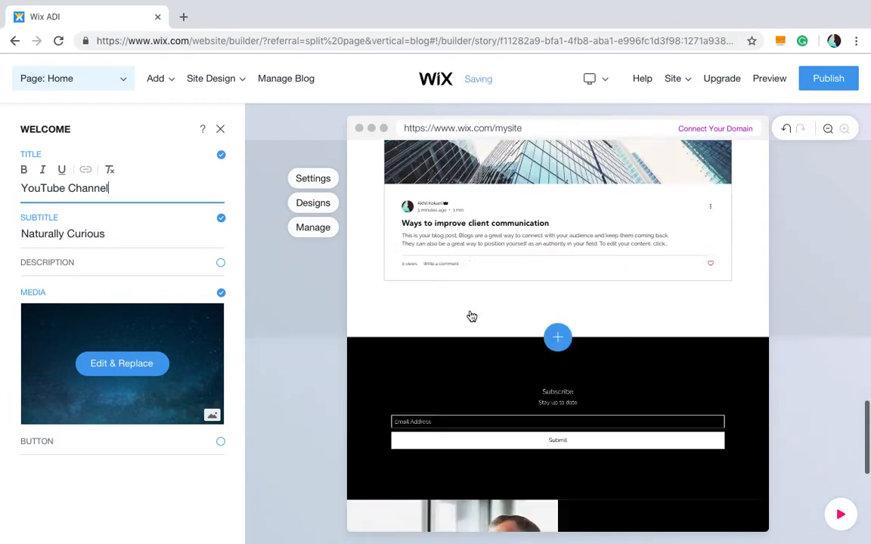
scroll(471, 316, "down", 3)
scroll(578, 219, "up", 15)
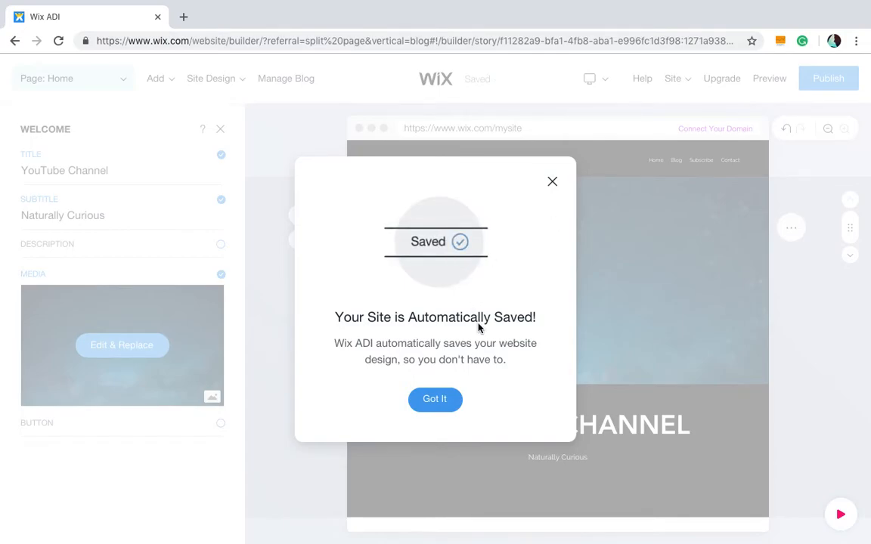
- Dismiss the auto-save notice and close the welcome section panel
left_click(445, 400)
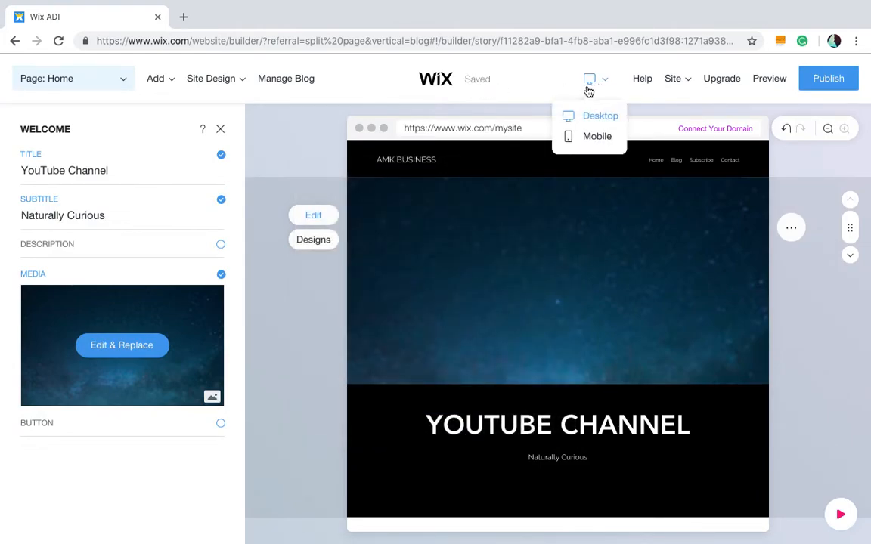
left_click(220, 129)
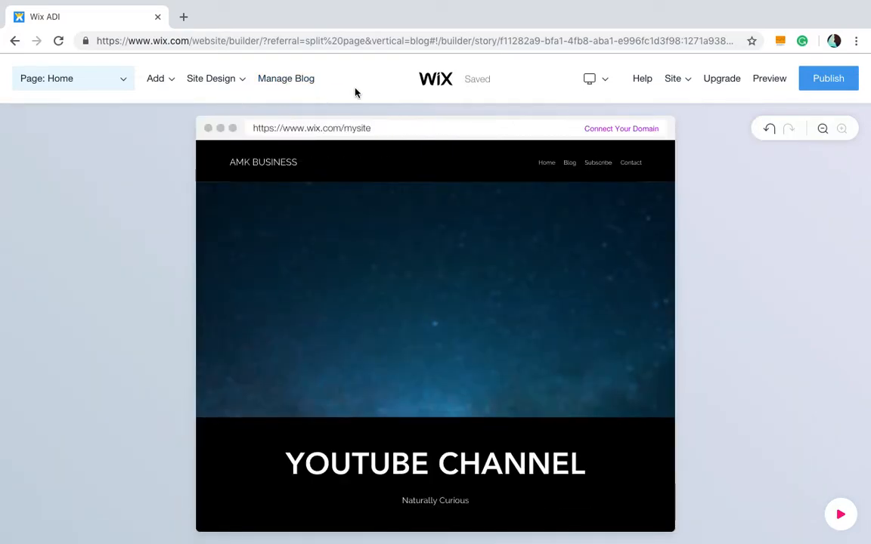
mouse_move(605, 73)
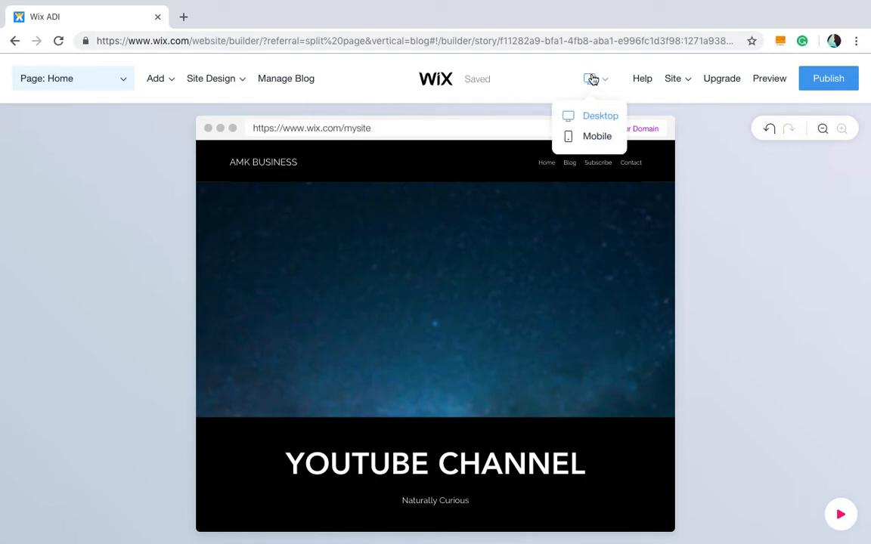
- Preview the homepage in mobile view, dismissing the mobile tips and scrolling through the whole page
left_click(607, 137)
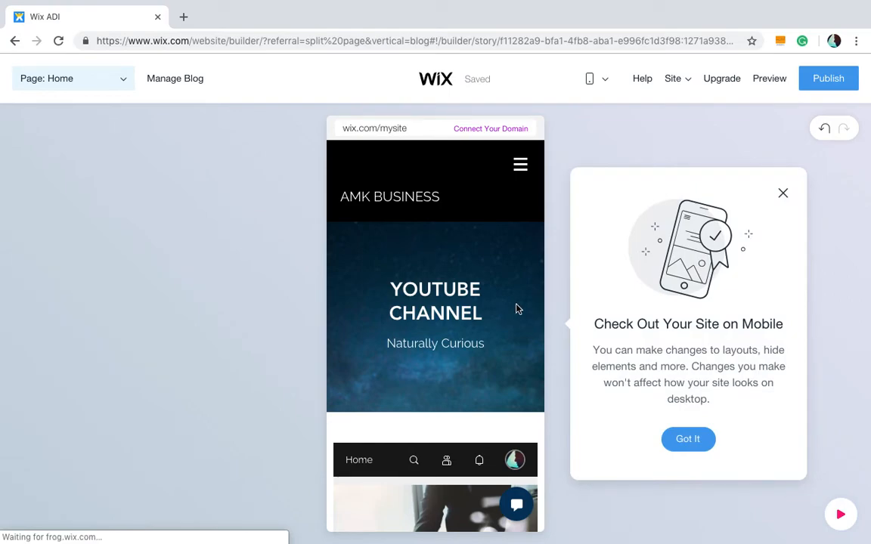
left_click(784, 193)
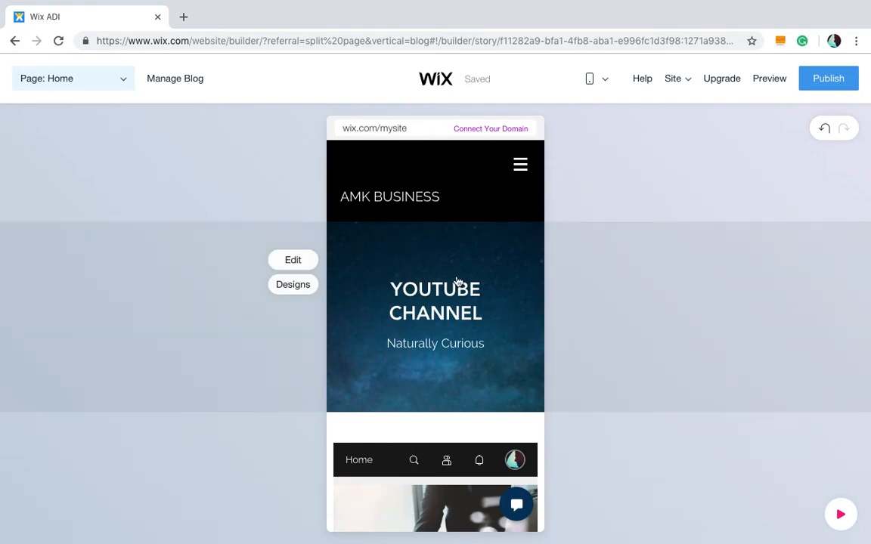
scroll(473, 220, "down", 10)
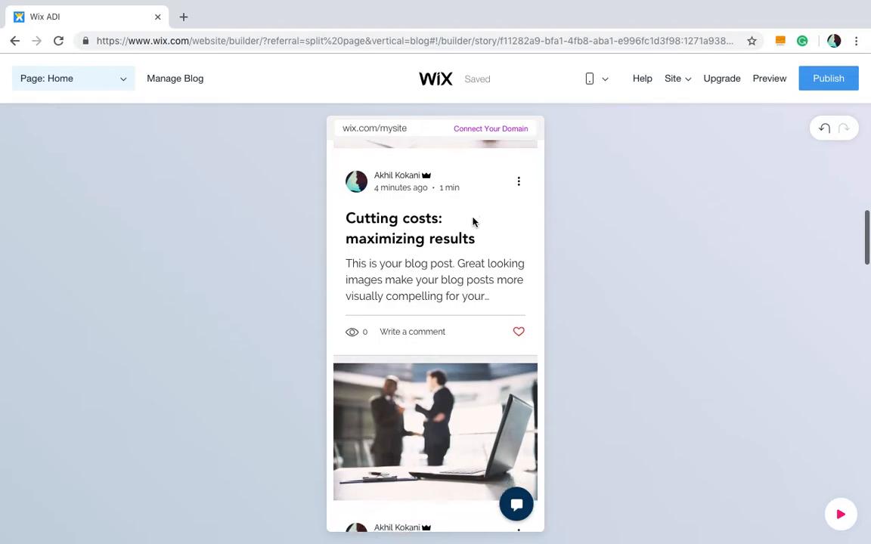
scroll(473, 222, "down", 10)
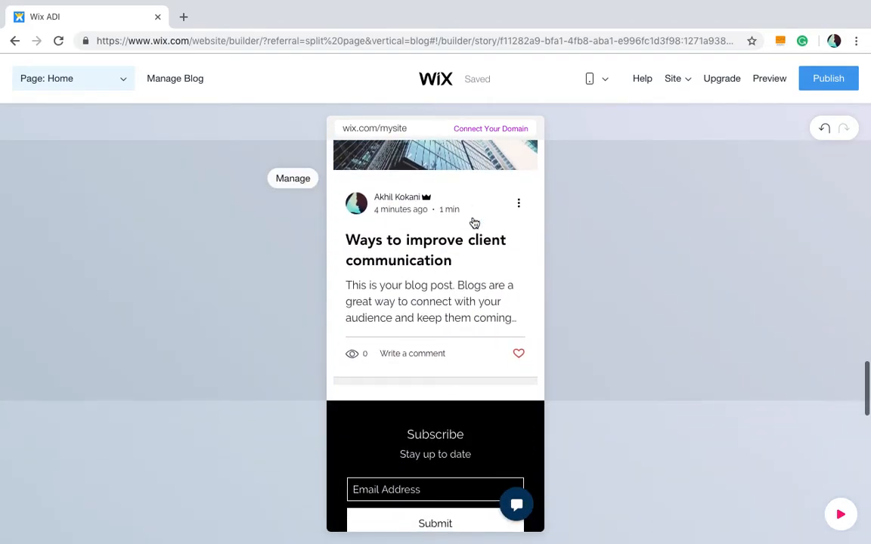
scroll(474, 223, "down", 3)
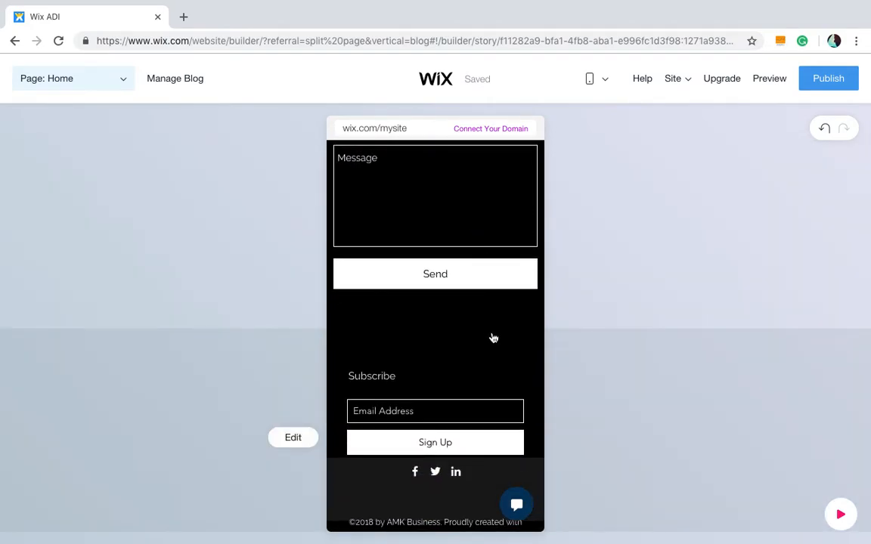
scroll(487, 402, "up", 20)
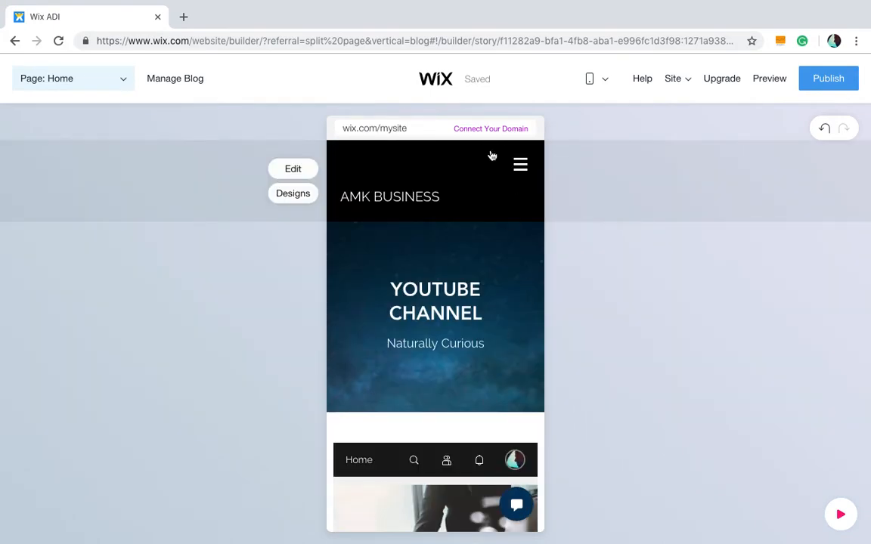
scroll(445, 291, "down", 3)
scroll(445, 292, "up", 3)
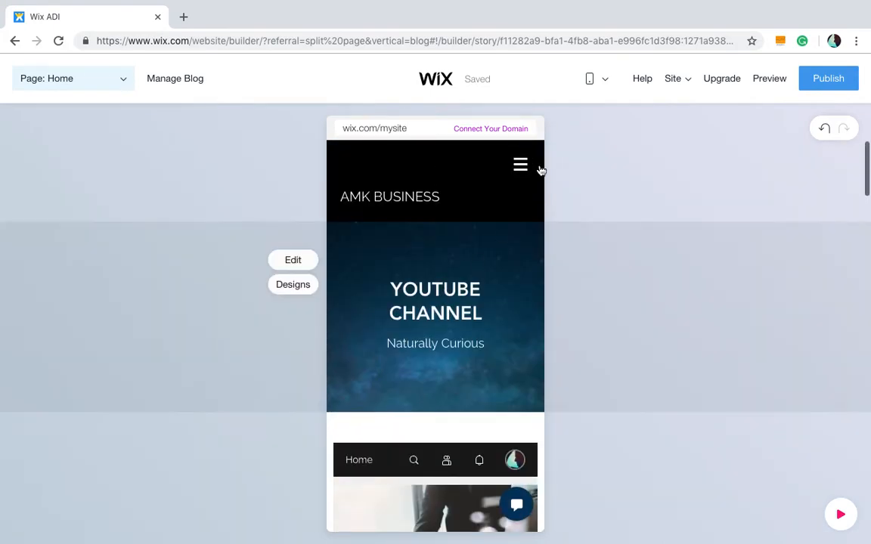
left_click(523, 167)
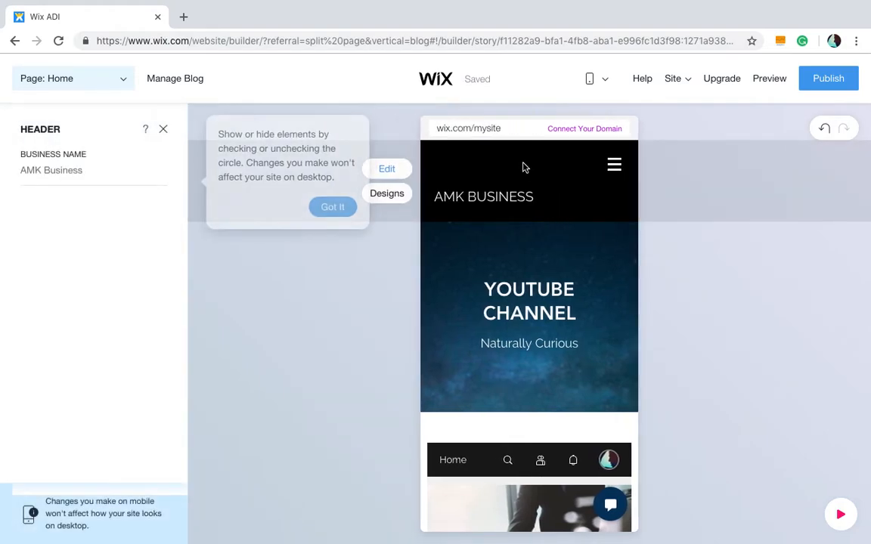
left_click(339, 208)
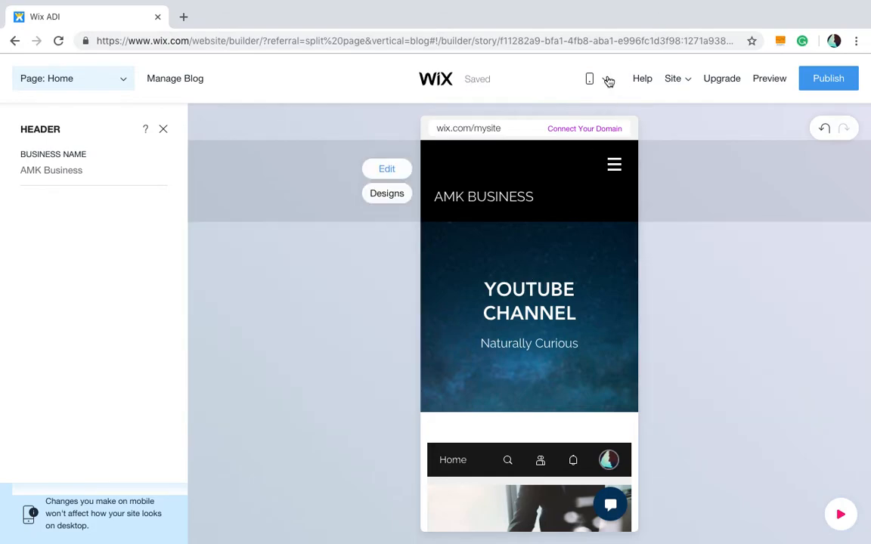
- Return to desktop view and add an About page using the ALL THE INFO layout
left_click(605, 80)
left_click(598, 118)
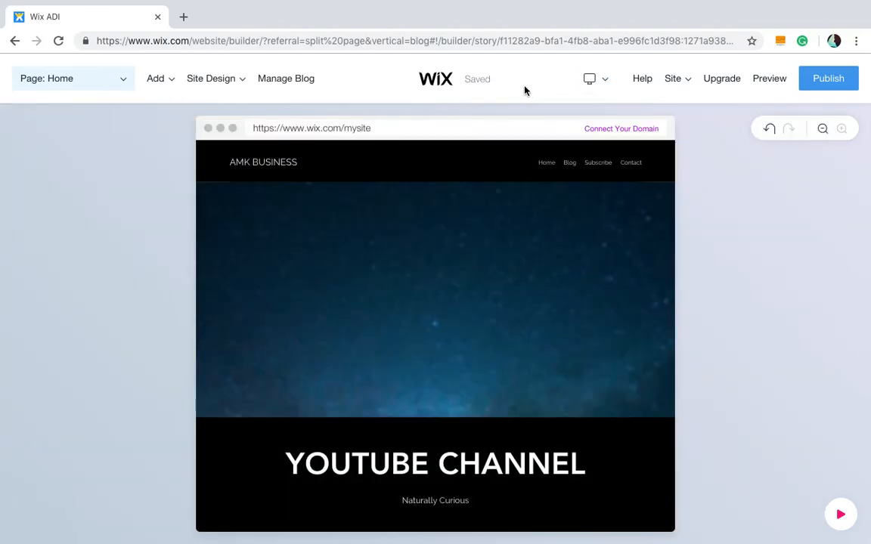
mouse_move(218, 90)
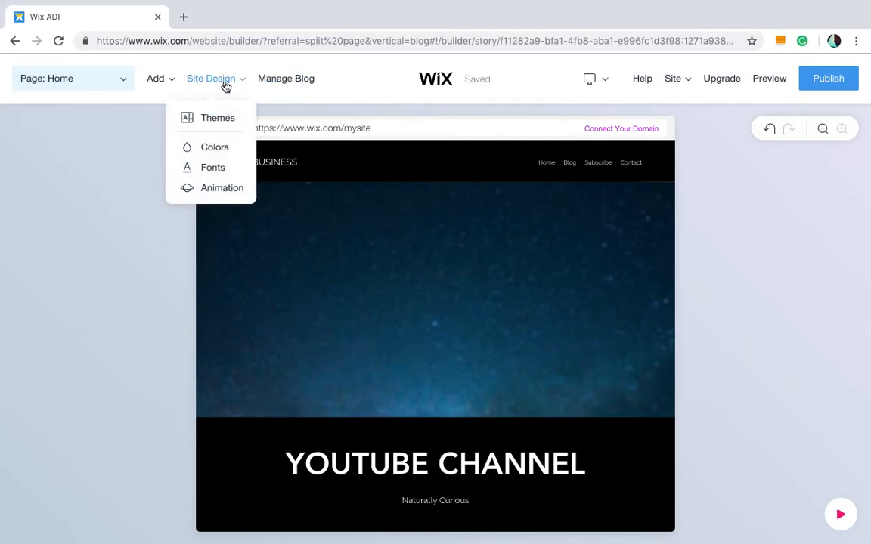
left_click(93, 79)
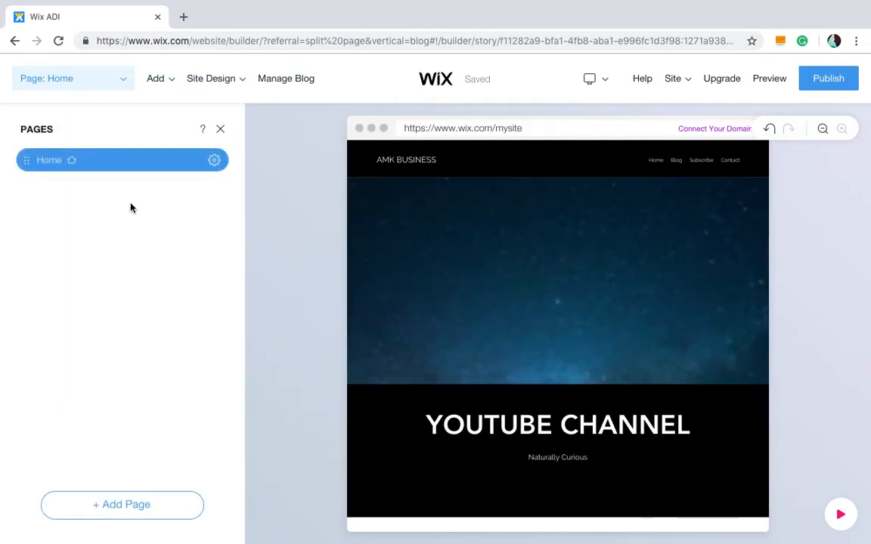
scroll(461, 287, "down", 10)
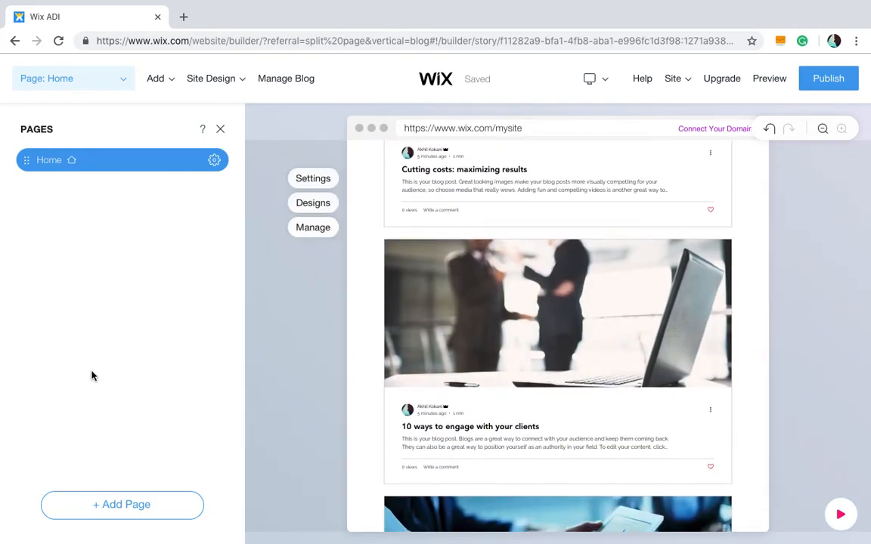
left_click(136, 504)
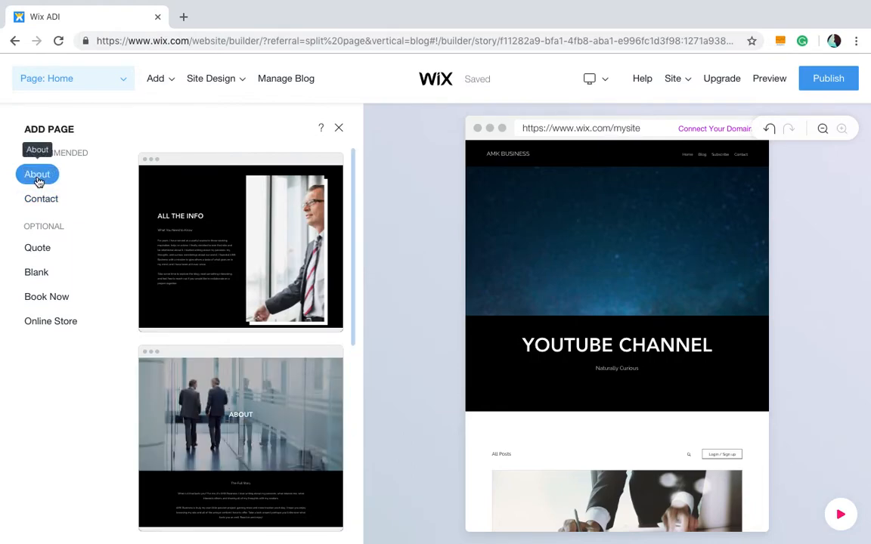
left_click(219, 224)
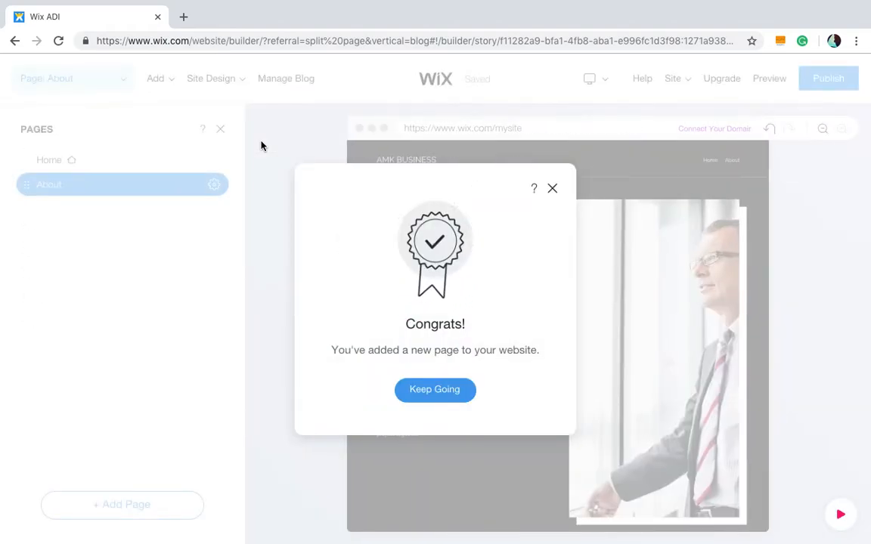
left_click(445, 390)
- Replace the About page description with Hey What's up! and close the About panel
scroll(509, 272, "down", 2)
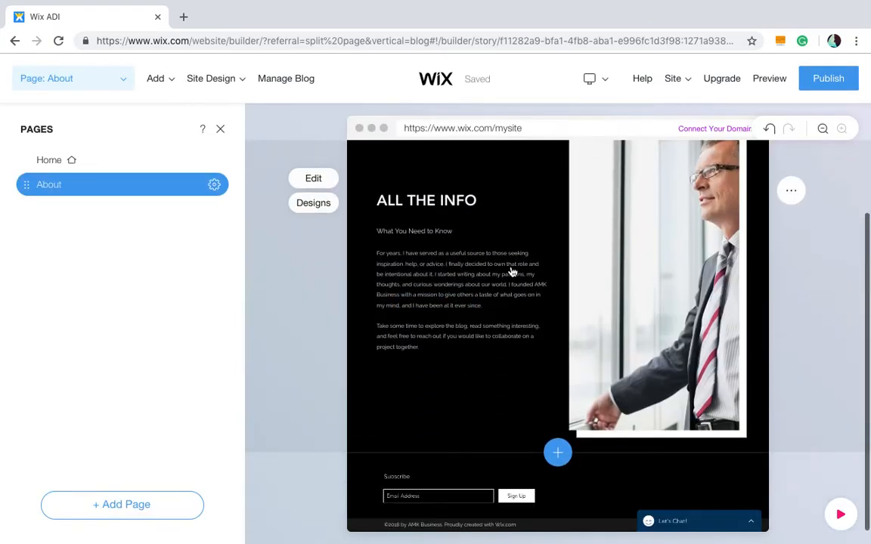
scroll(512, 272, "up", 2)
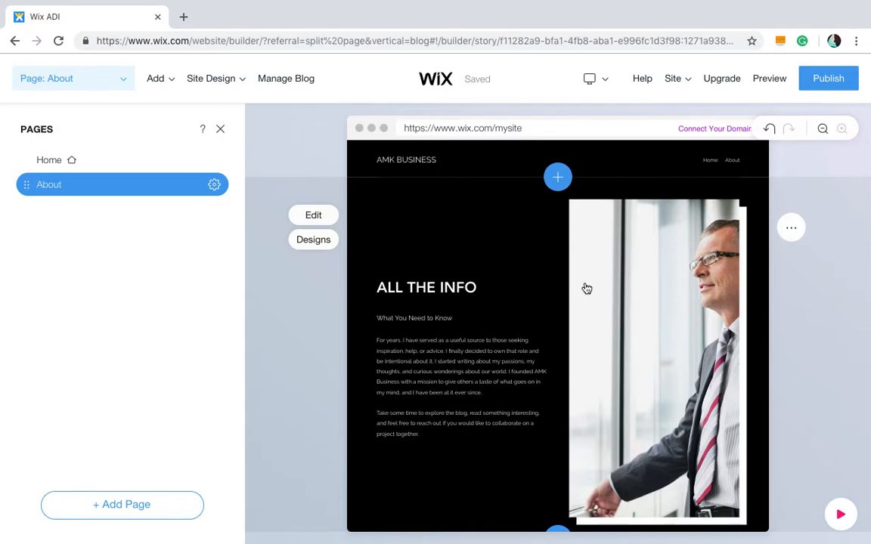
scroll(585, 288, "down", 2)
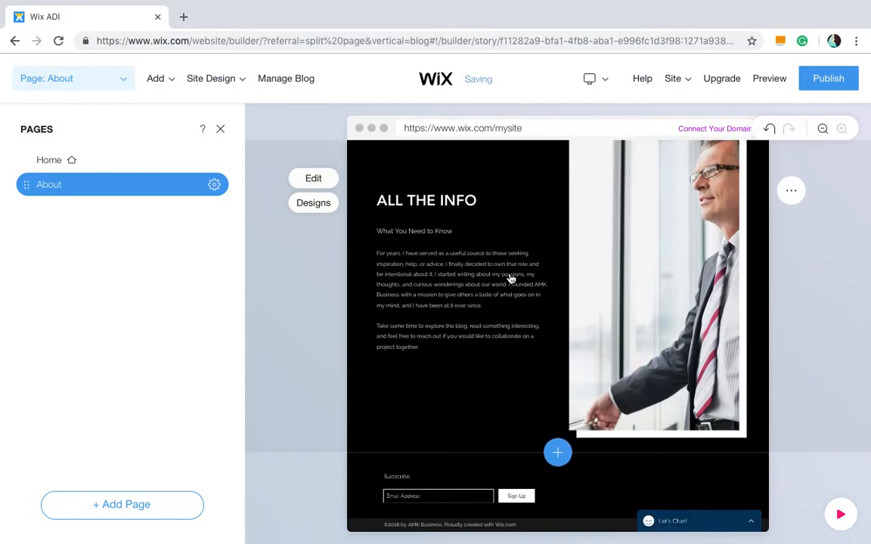
scroll(511, 278, "up", 2)
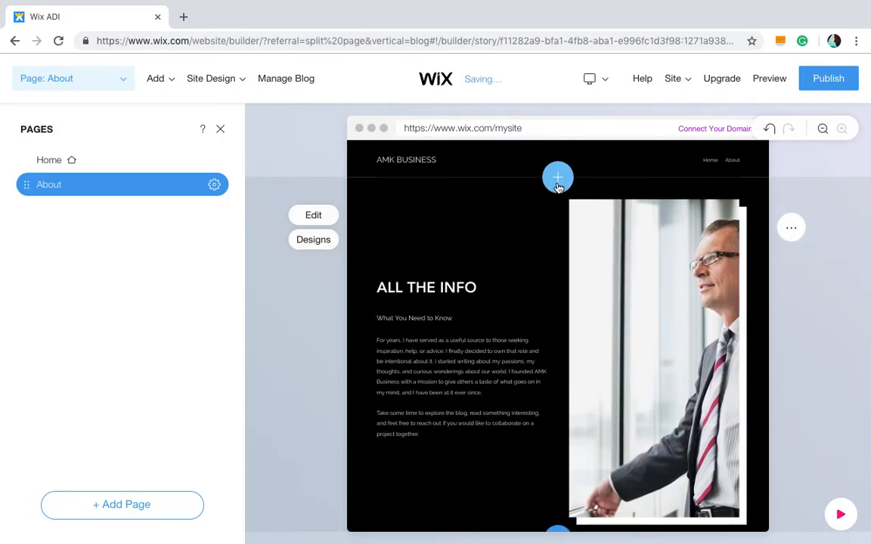
left_click(467, 357)
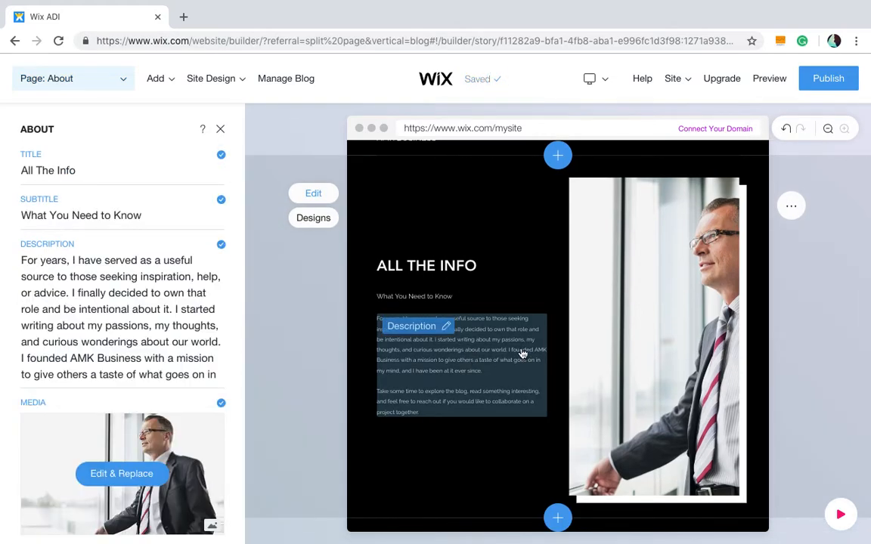
left_click(127, 299)
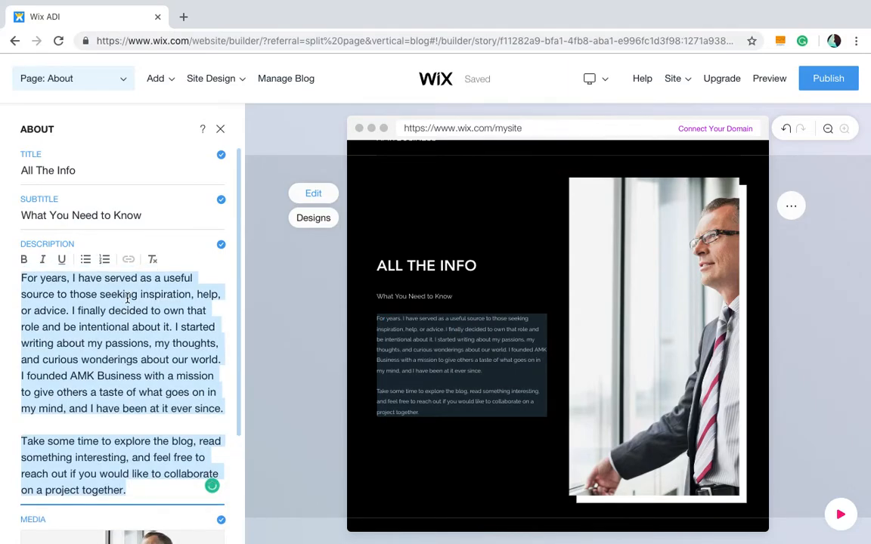
type("He")
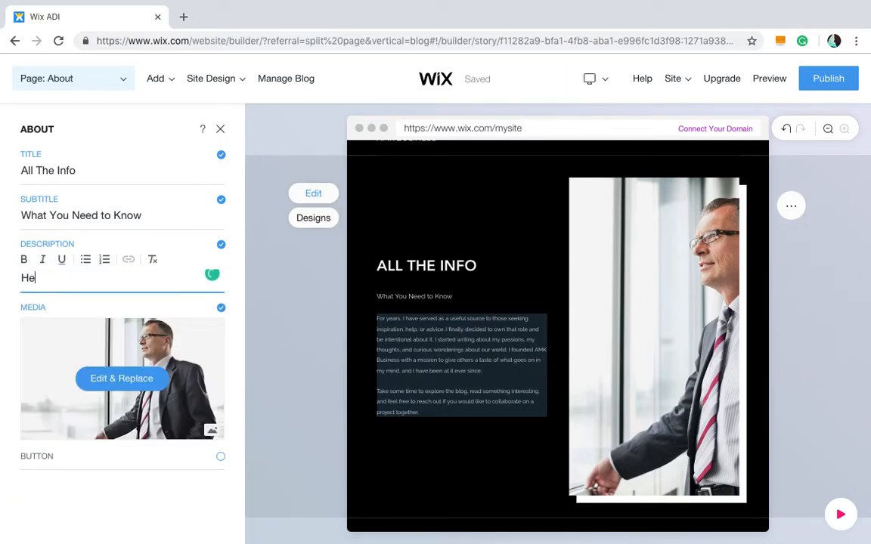
type("y What's")
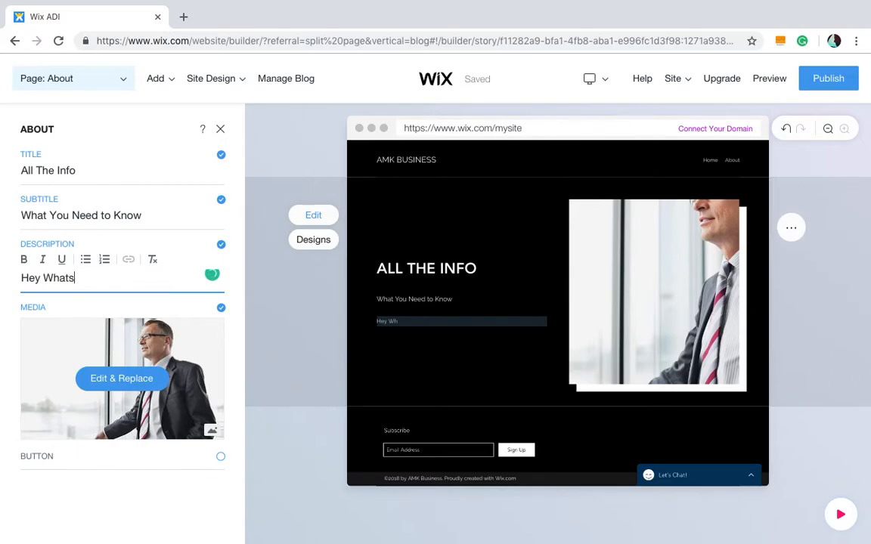
key("BackSpace")
type("'s up!")
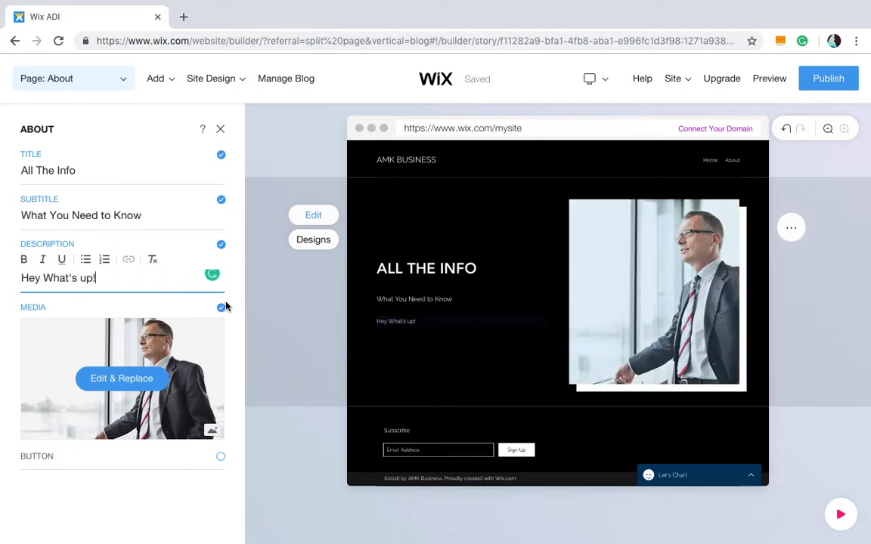
left_click(282, 321)
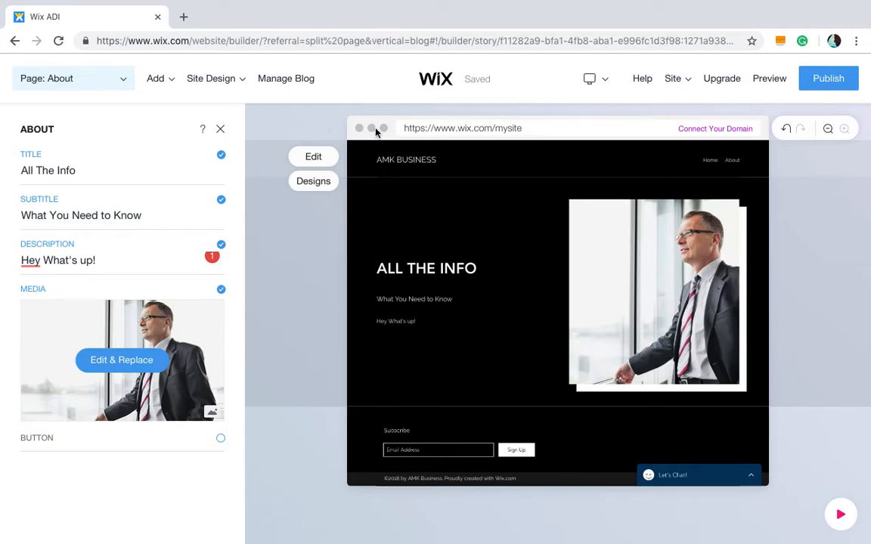
left_click(220, 130)
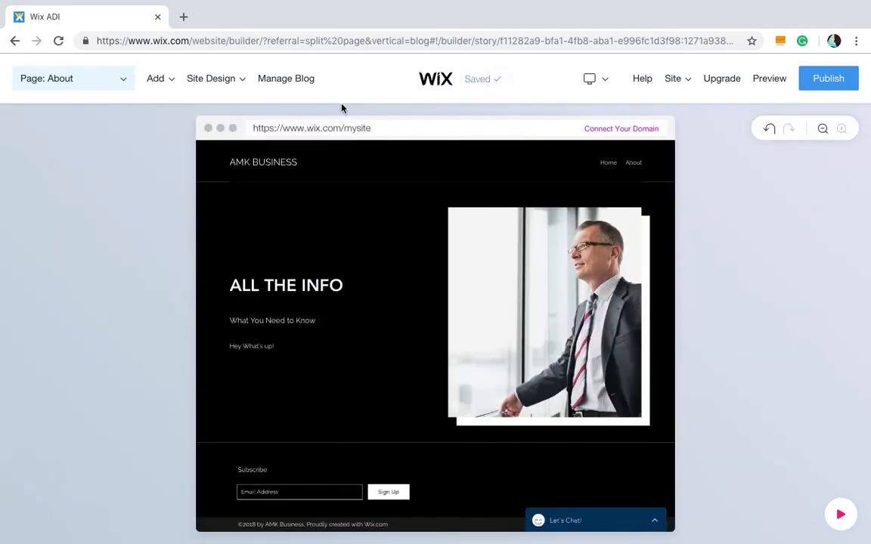
- Publish the site on a free Wix.com domain, setting the address path to the owner's name
mouse_move(378, 150)
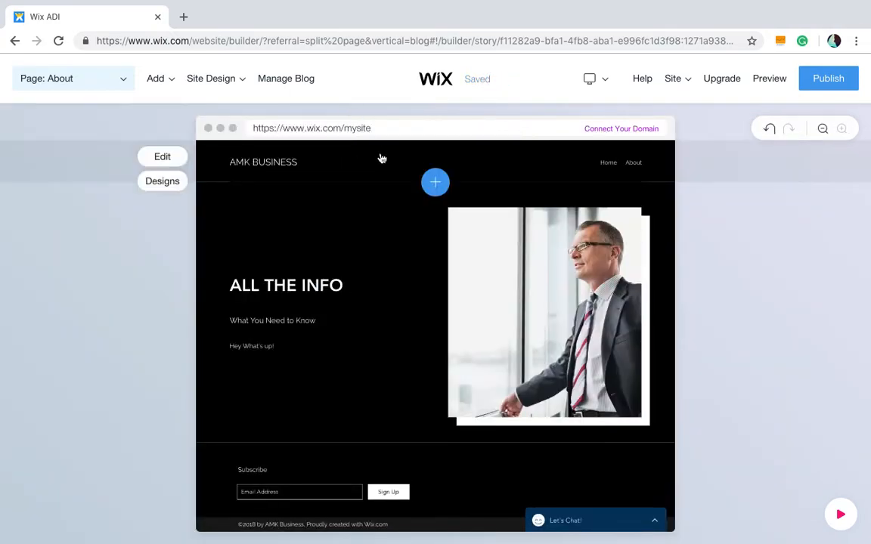
mouse_move(409, 282)
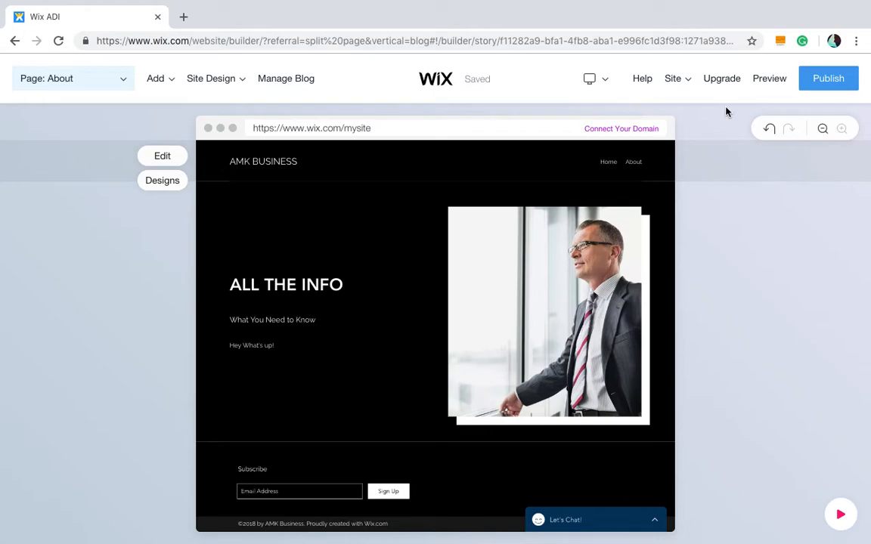
left_click(826, 84)
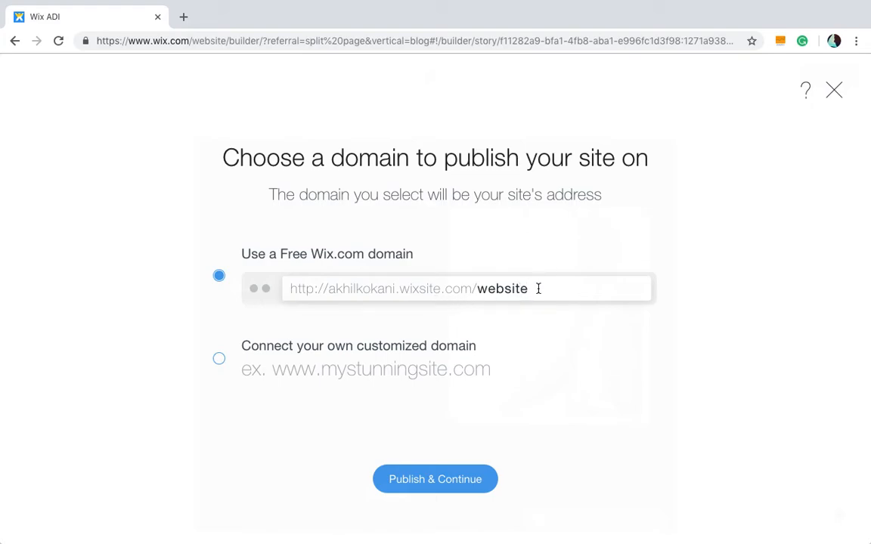
key("ctrl+a")
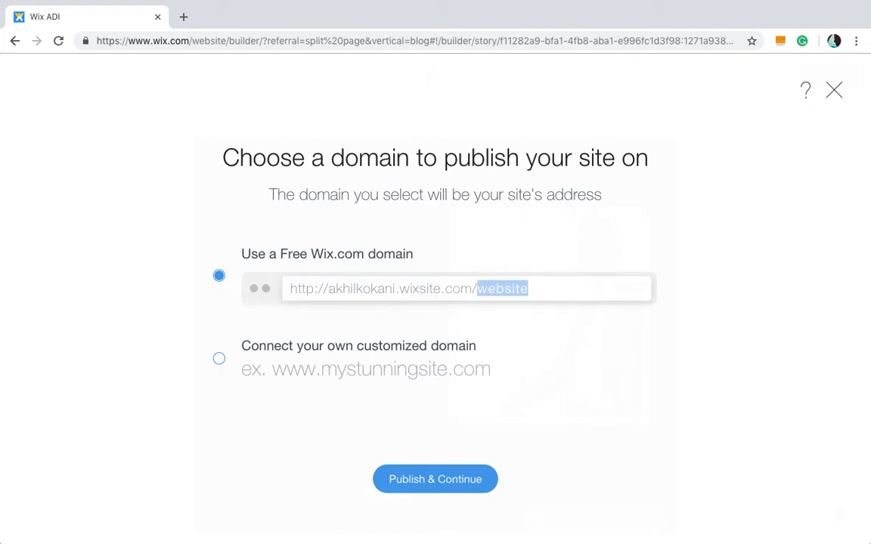
type("akhilkokani")
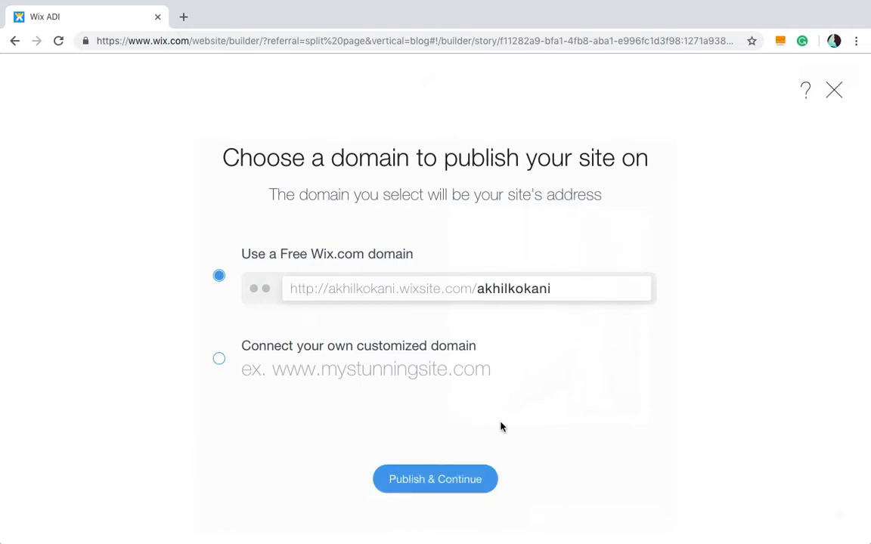
left_click(458, 482)
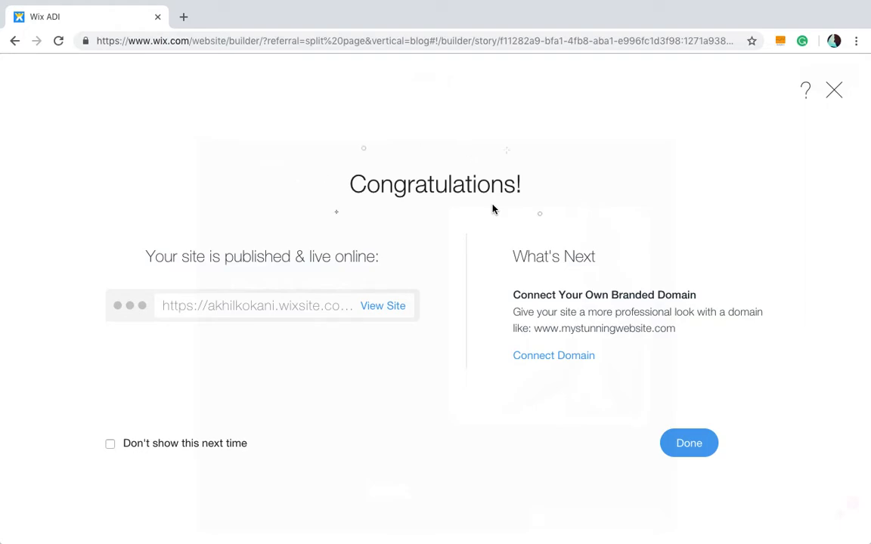
- Open the published live site and scroll through its homepage
left_click(386, 310)
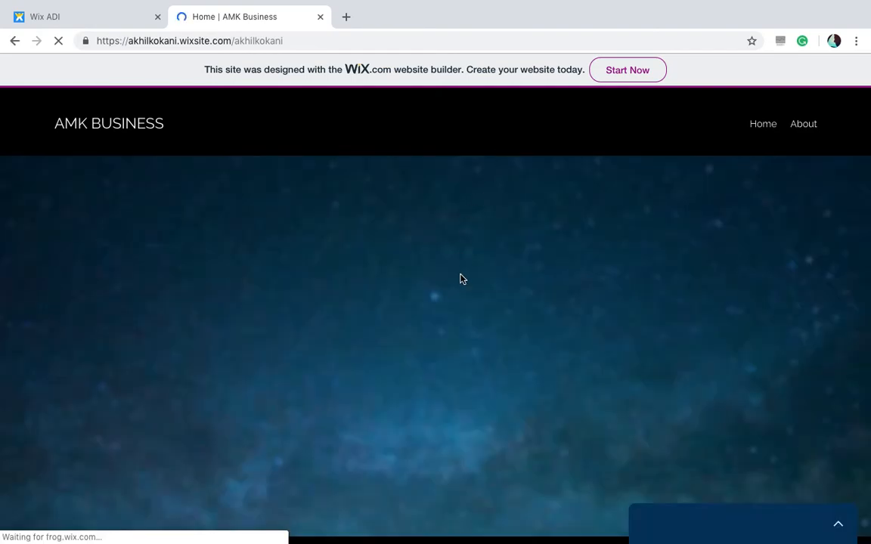
scroll(462, 279, "down", 5)
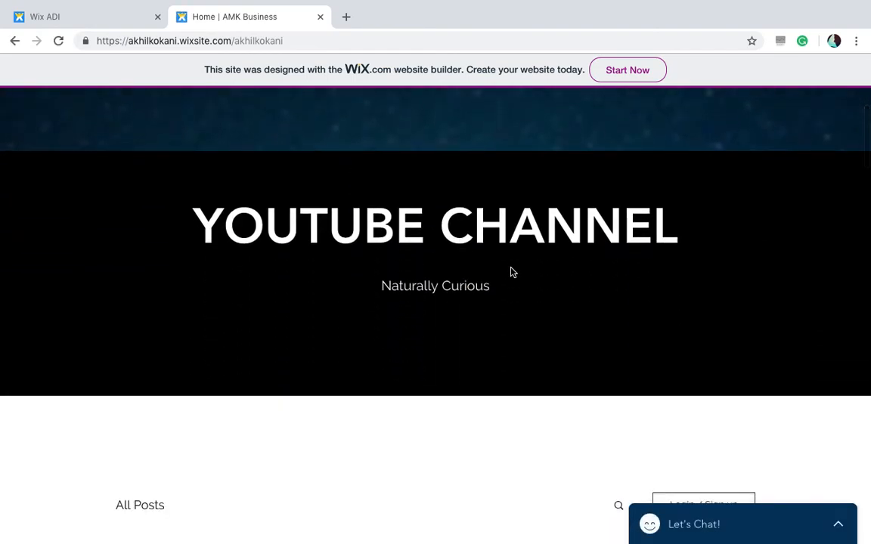
scroll(511, 272, "down", 10)
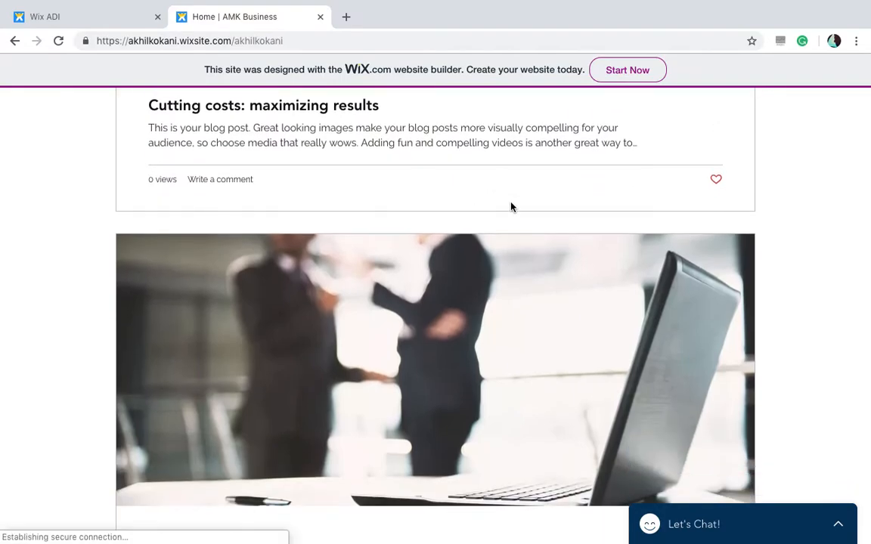
- Scroll through the live homepage's header, posts and contact section, then close the live tab and the publish confirmation
scroll(511, 206, "down", 20)
scroll(511, 206, "down", 15)
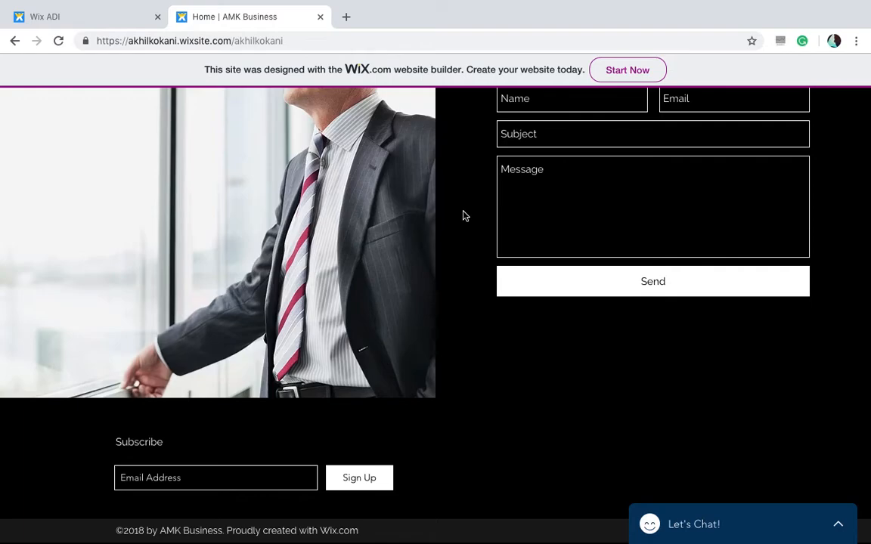
scroll(465, 216, "up", 20)
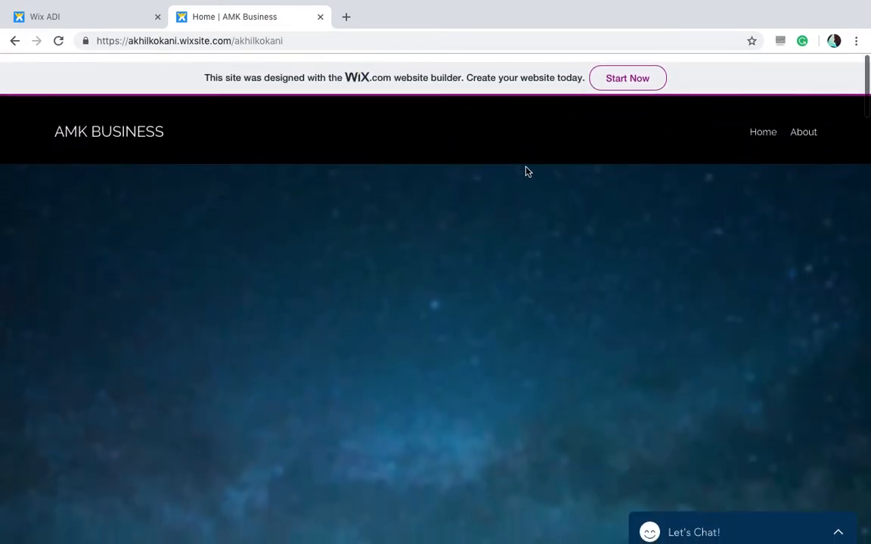
scroll(478, 142, "down", 10)
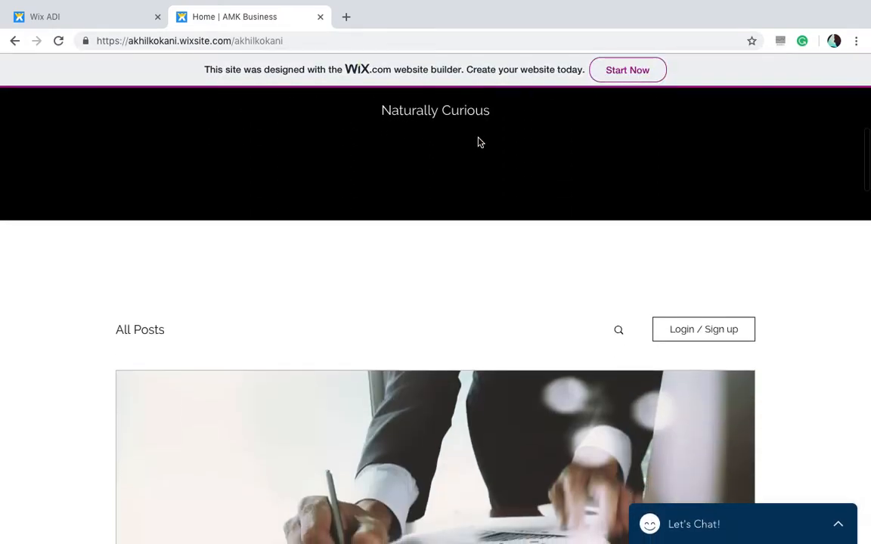
scroll(479, 143, "up", 10)
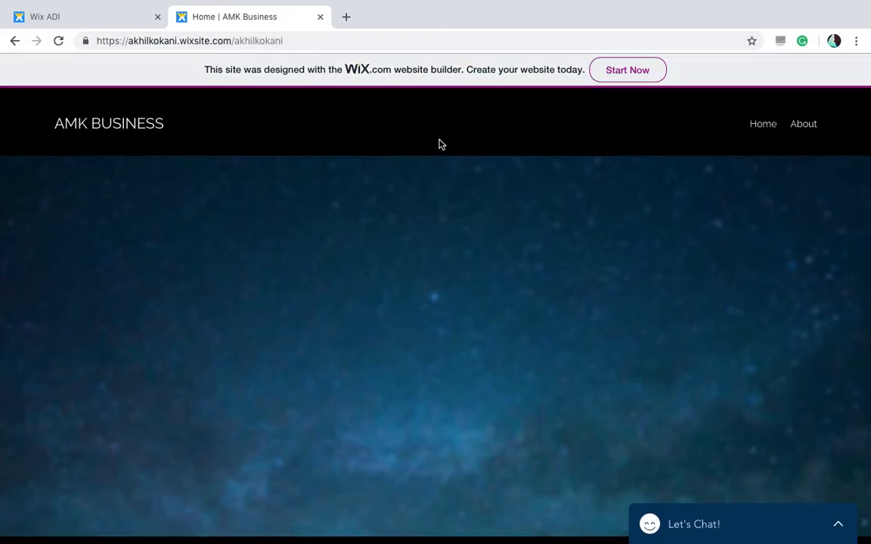
scroll(442, 144, "down", 10)
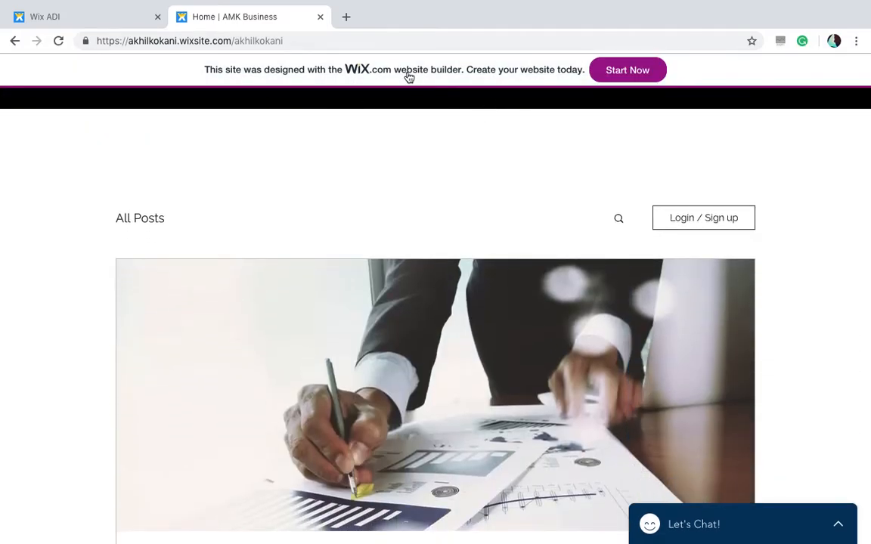
scroll(470, 138, "down", 15)
scroll(470, 139, "up", 15)
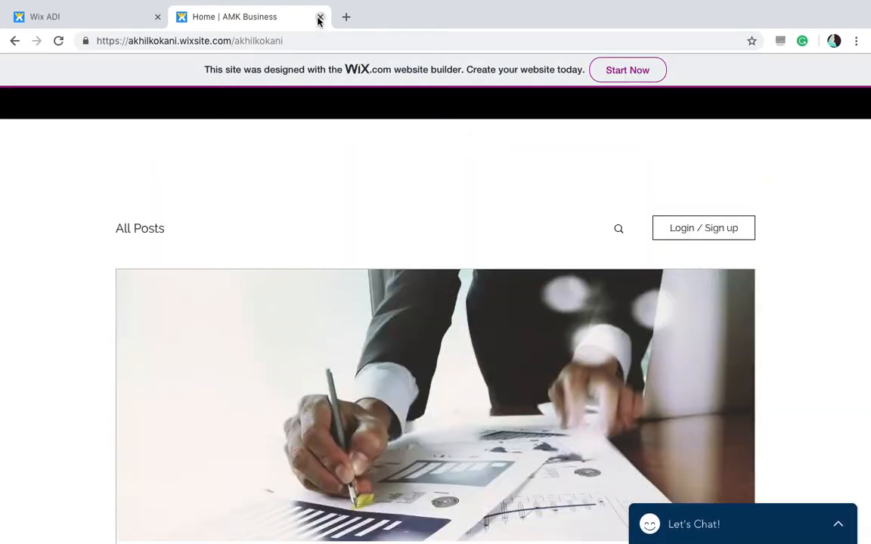
left_click(319, 18)
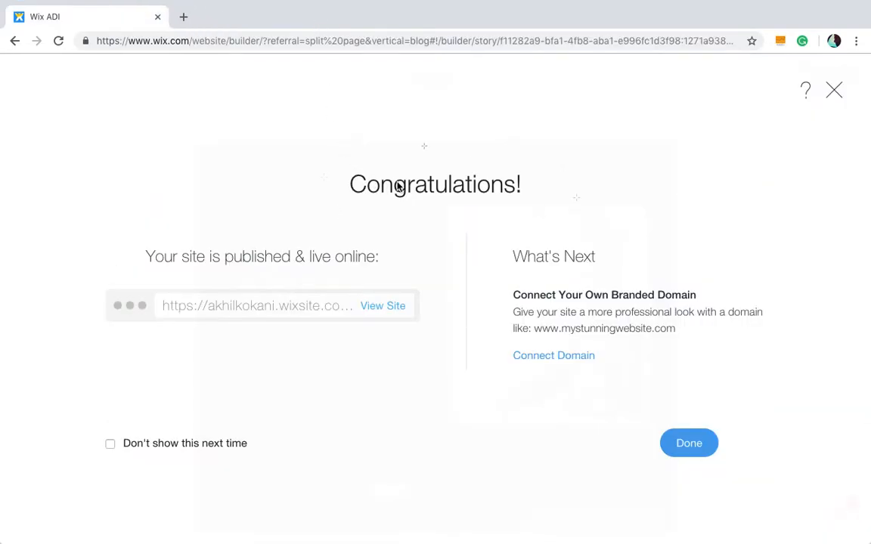
left_click(833, 92)
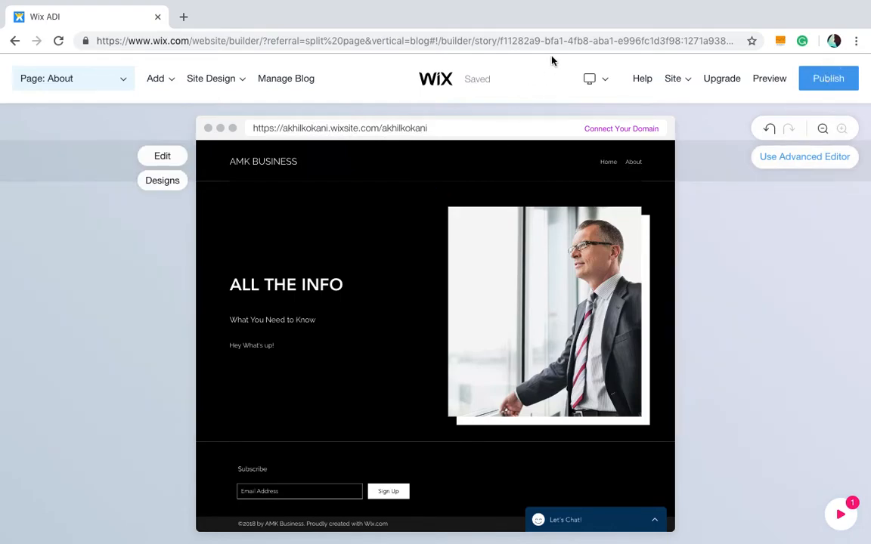
- Switch the site from Wix ADI to the advanced Wix Editor
mouse_move(233, 95)
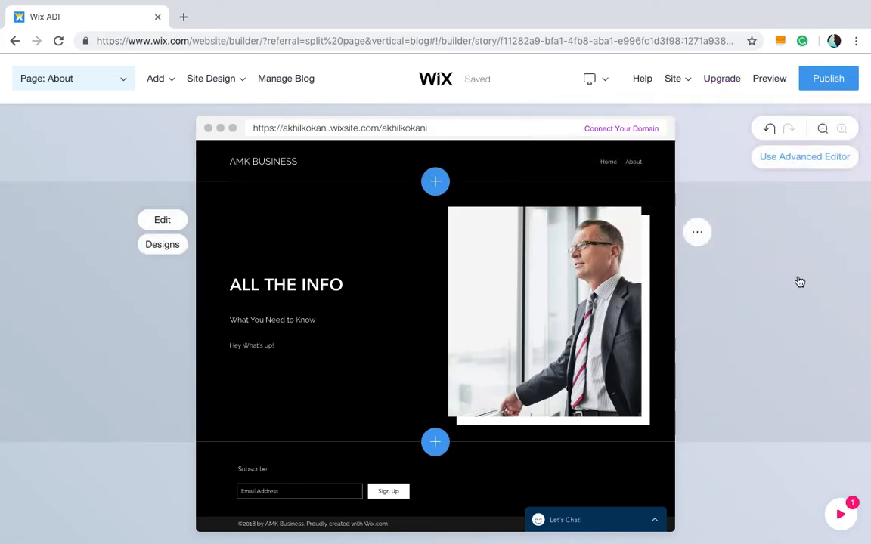
left_click(818, 161)
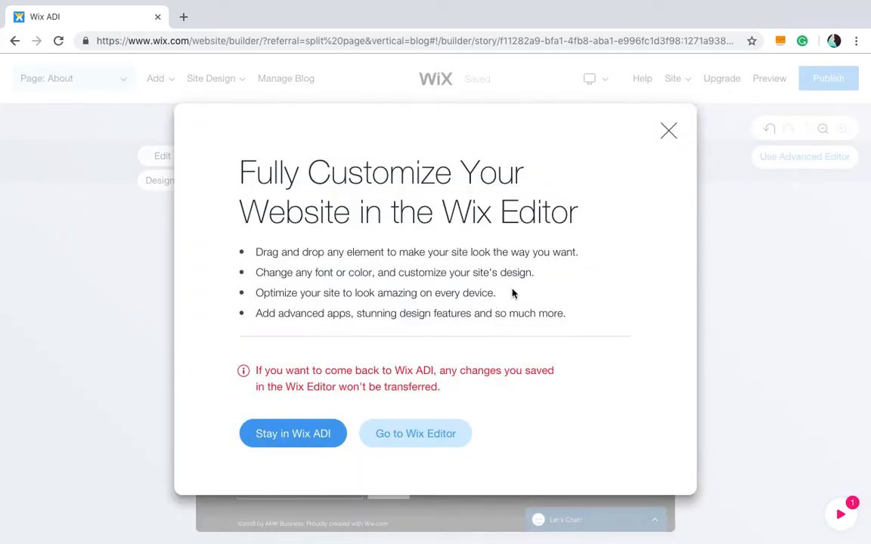
left_click(669, 132)
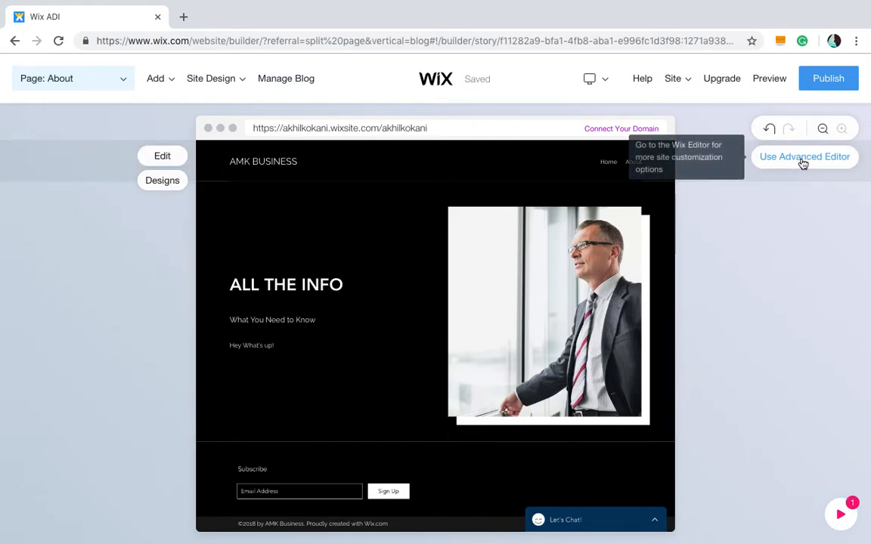
left_click(802, 159)
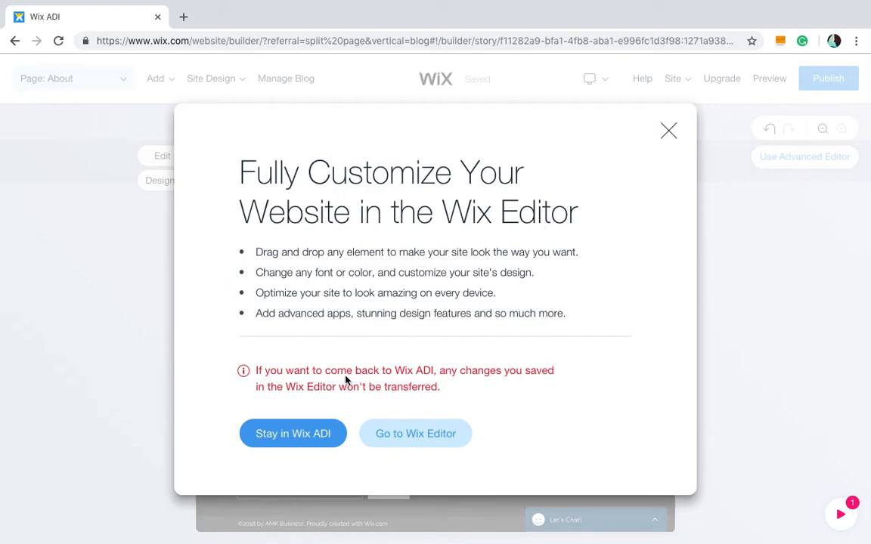
left_click(386, 436)
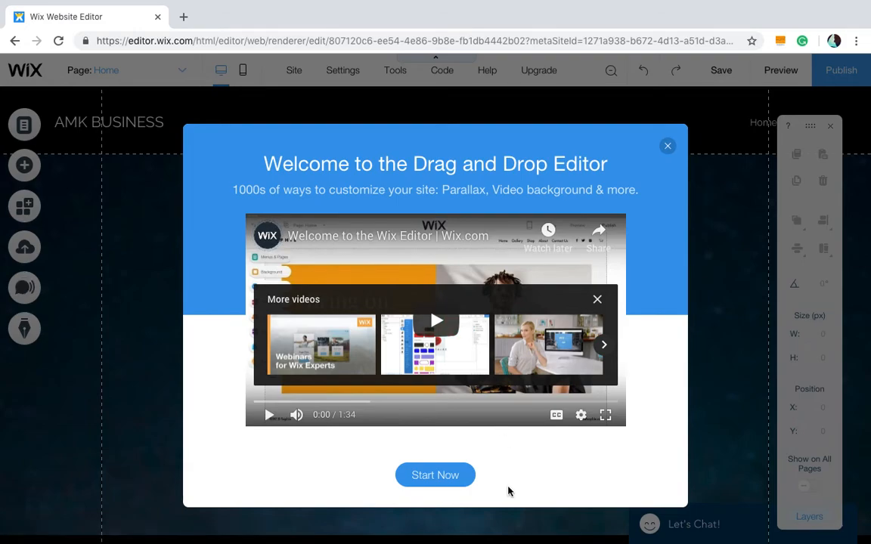
- Dismiss the editor welcome video and browse the Site and Settings menus and the homepage
left_click(669, 148)
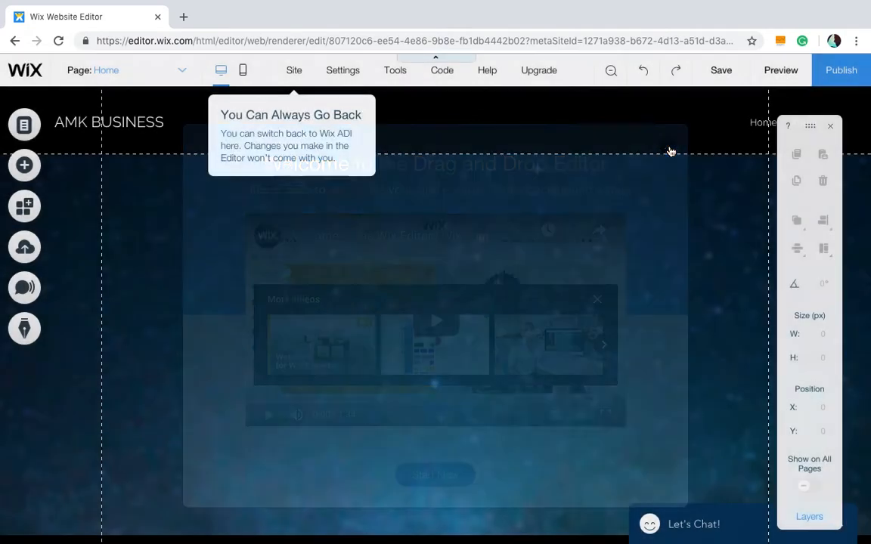
scroll(465, 276, "down", 10)
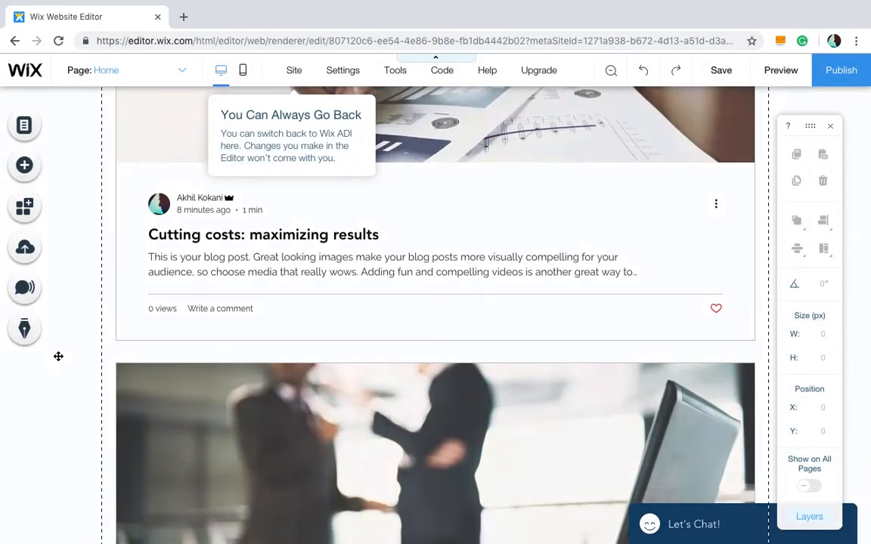
scroll(131, 318, "up", 15)
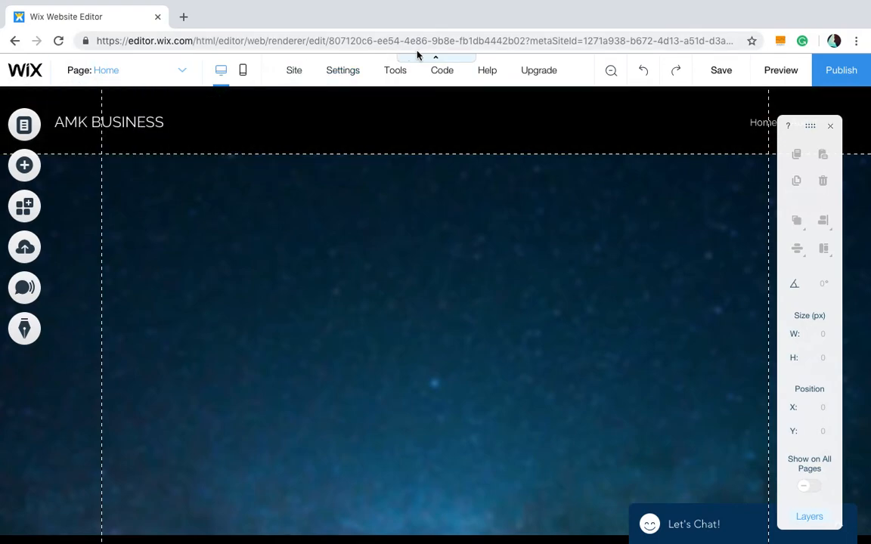
mouse_move(288, 81)
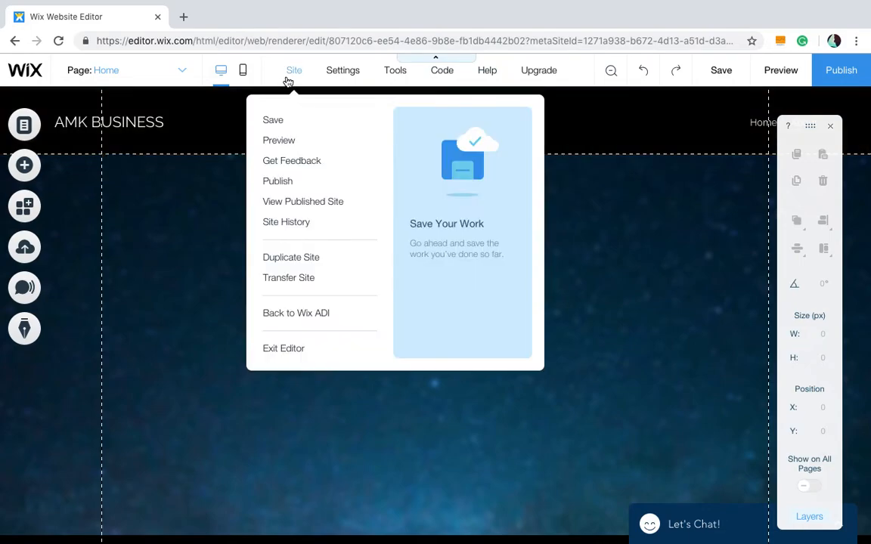
mouse_move(350, 75)
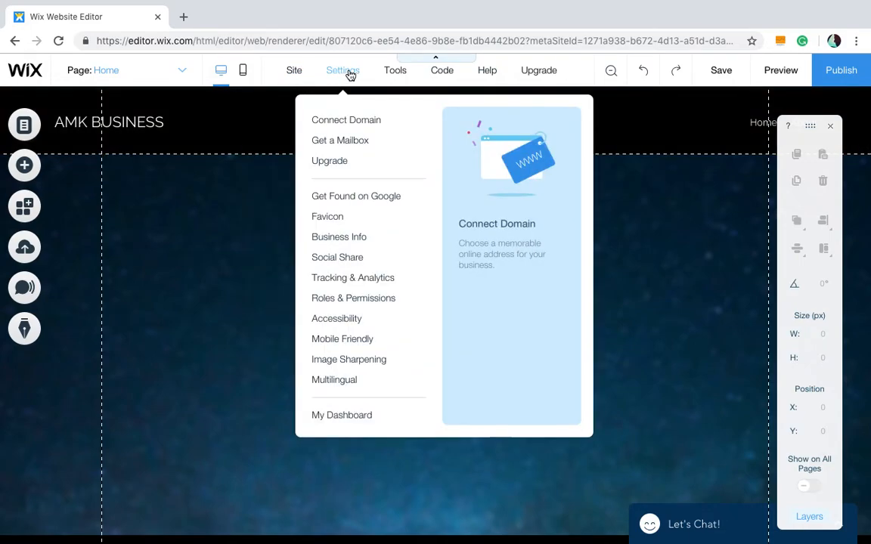
mouse_move(399, 75)
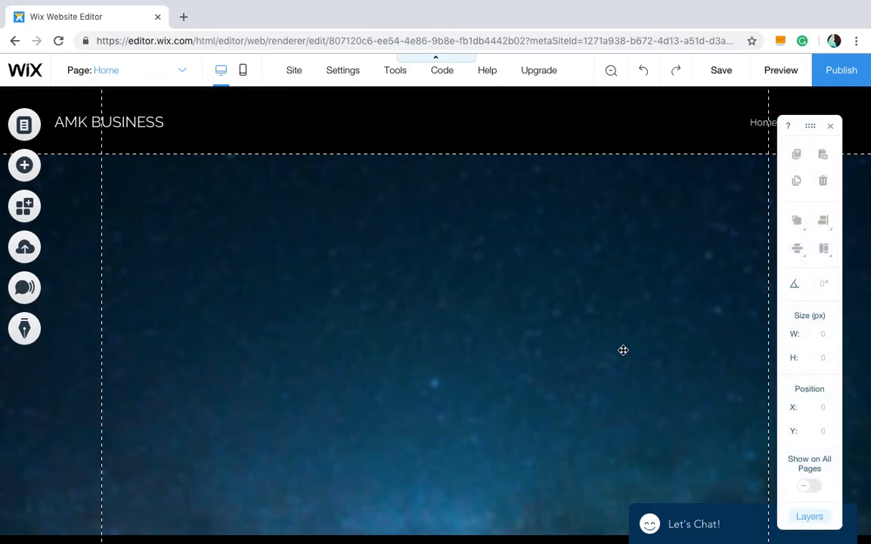
scroll(585, 348, "down", 5)
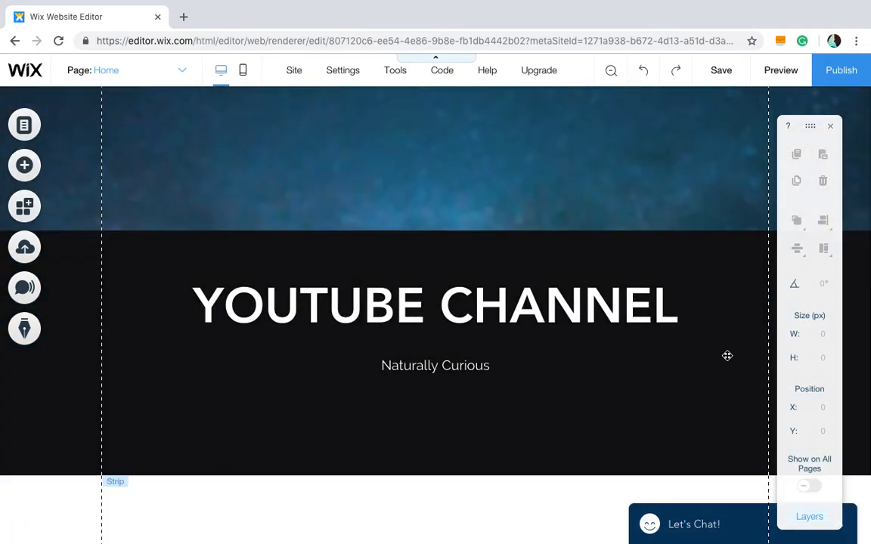
scroll(624, 392, "down", 2)
scroll(668, 346, "up", 7)
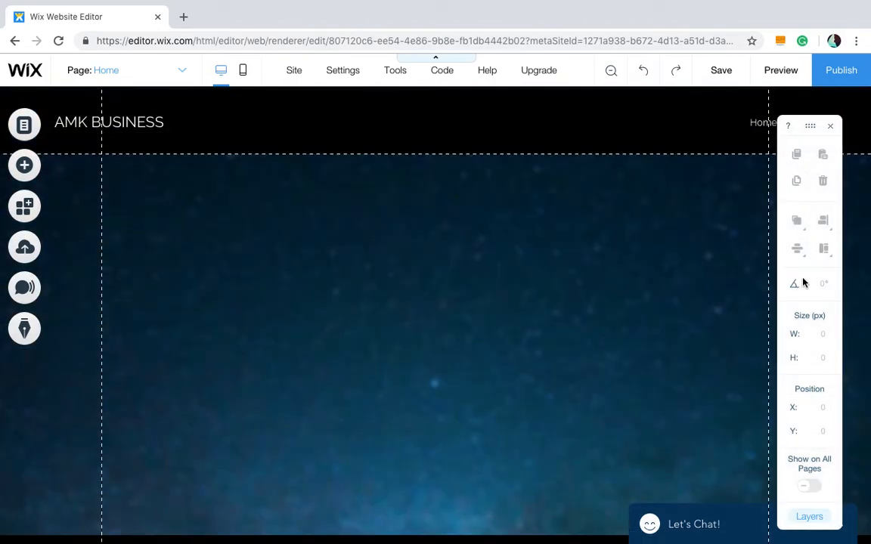
scroll(534, 334, "down", 5)
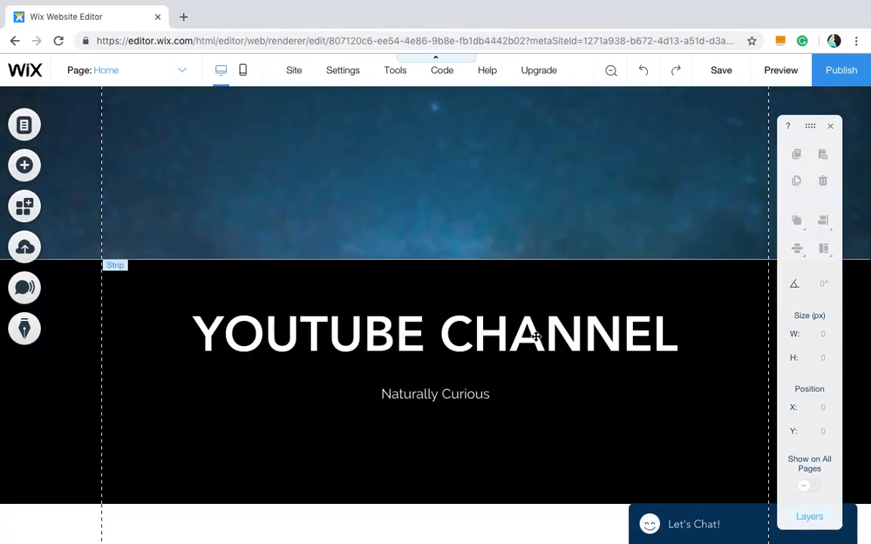
left_click(546, 201)
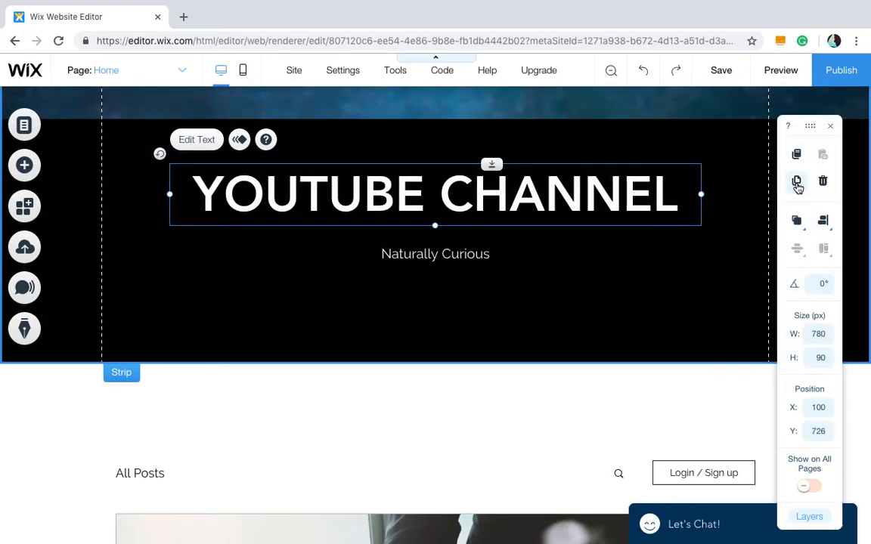
left_click(797, 184)
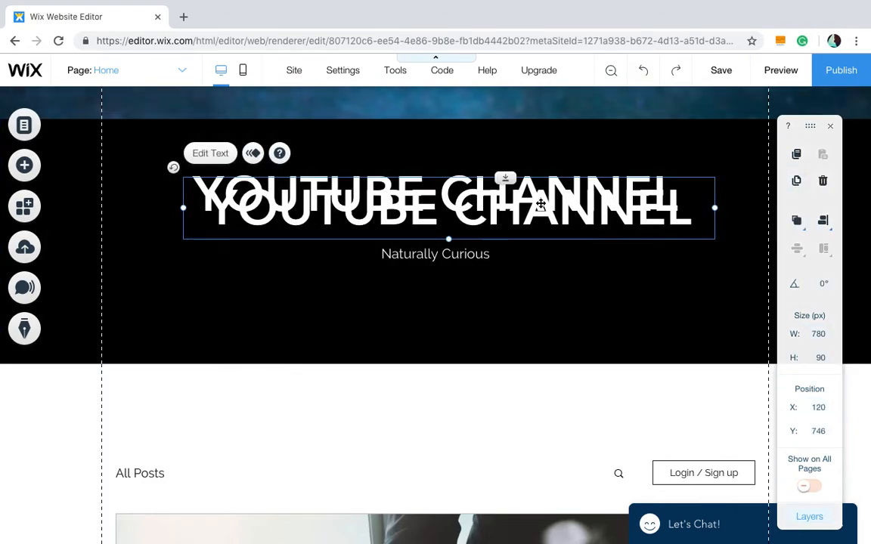
key("Delete")
- Select the YOUTUBE CHANNEL heading and examine its arrange options while scrolling the page
left_click(603, 208)
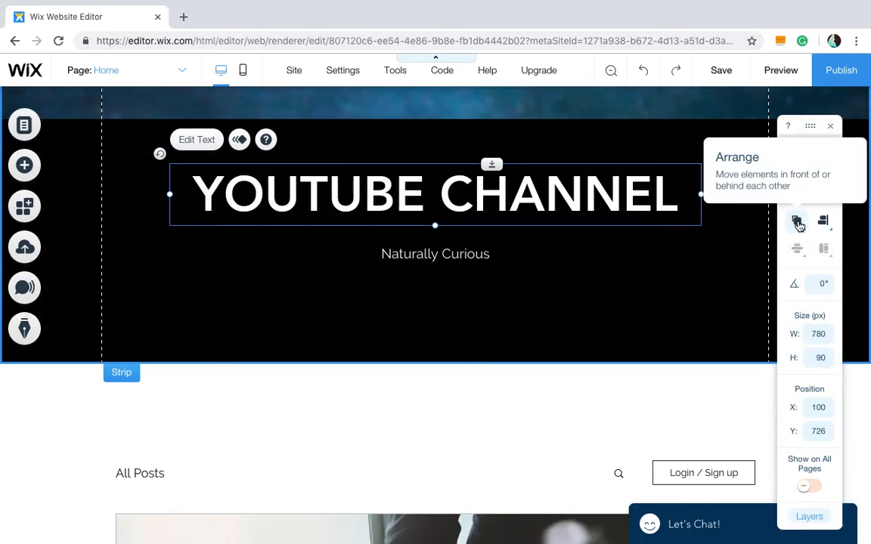
left_click(803, 227)
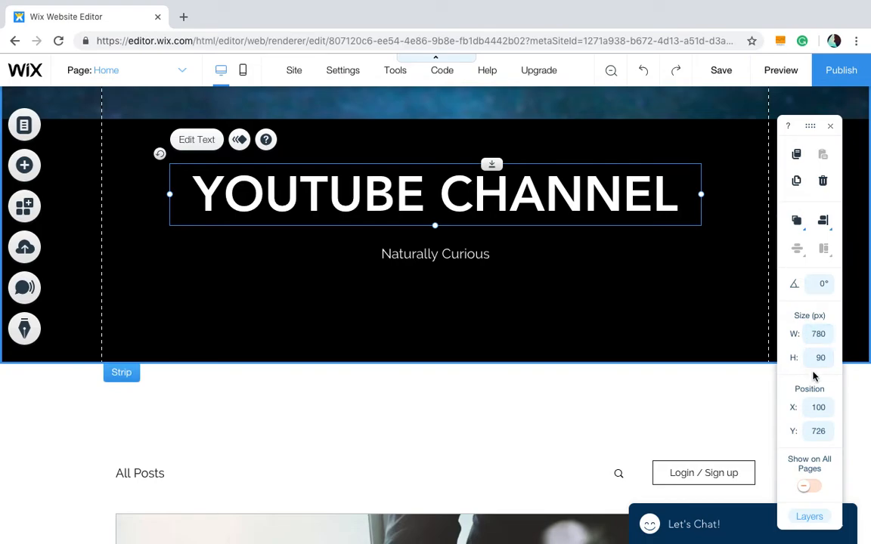
scroll(555, 245, "up", 2)
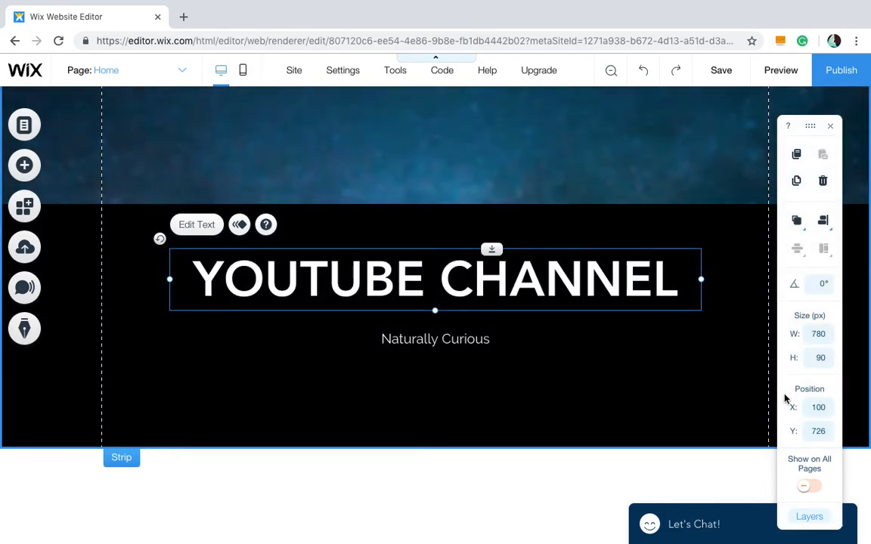
scroll(637, 480, "down", 5)
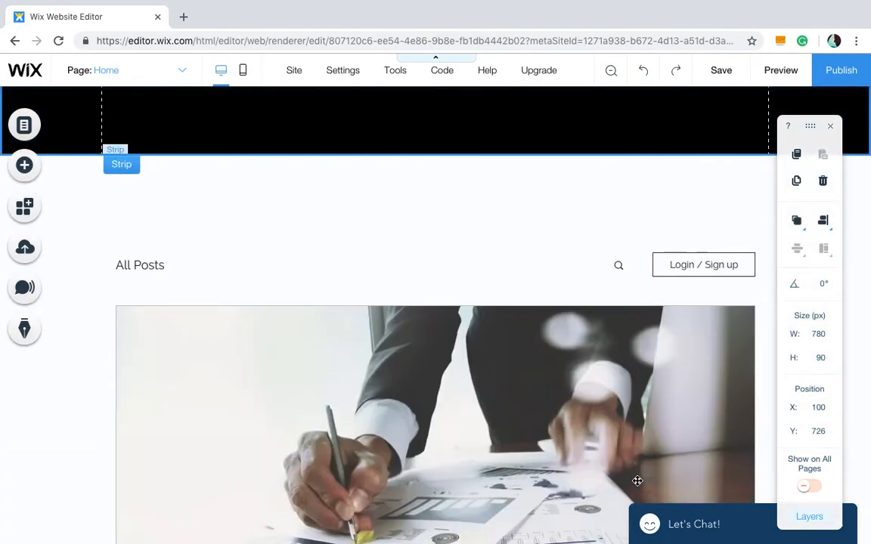
scroll(509, 358, "down", 4)
scroll(510, 359, "up", 10)
scroll(143, 244, "up", 5)
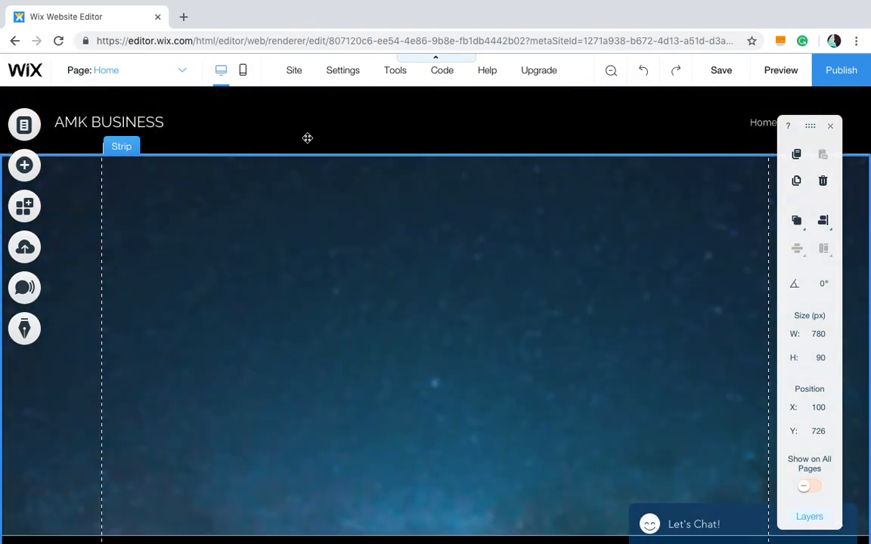
- Select the site header and then the starry background strip below it to inspect them
left_click(307, 134)
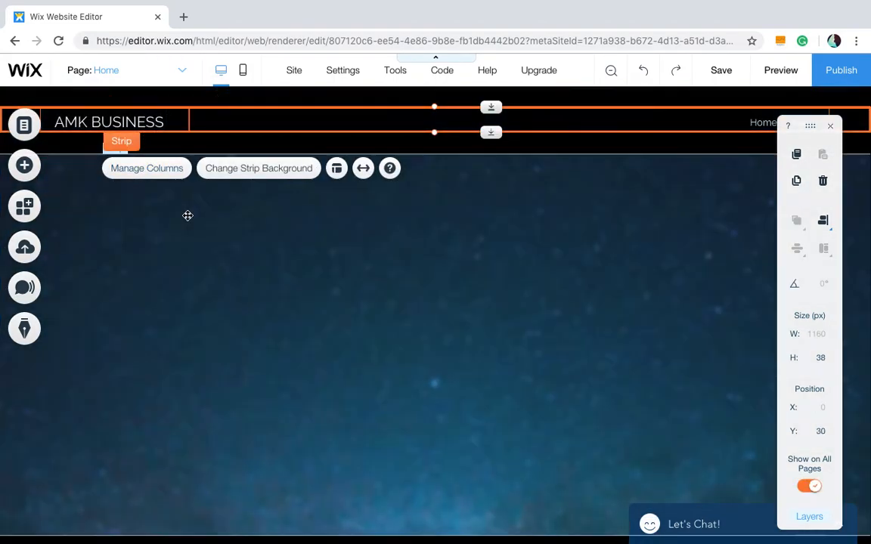
left_click(185, 215)
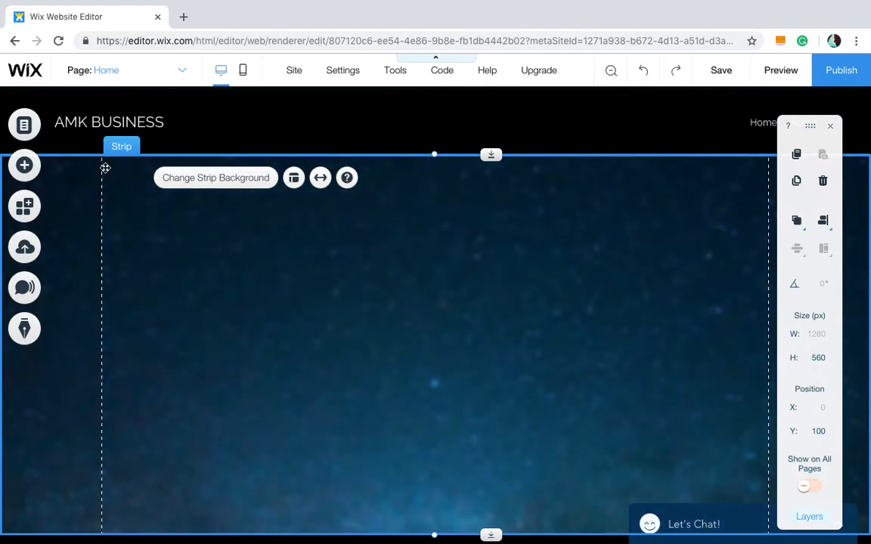
scroll(198, 264, "down", 5)
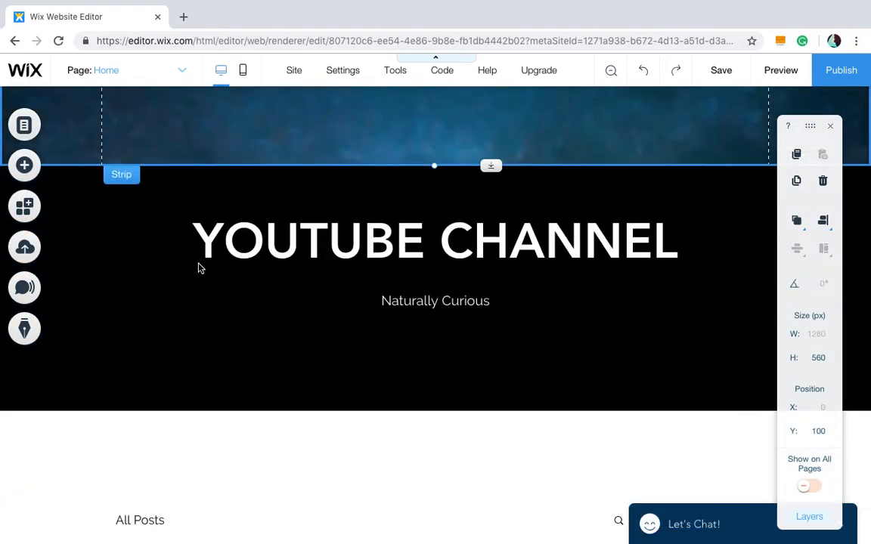
scroll(245, 348, "up", 5)
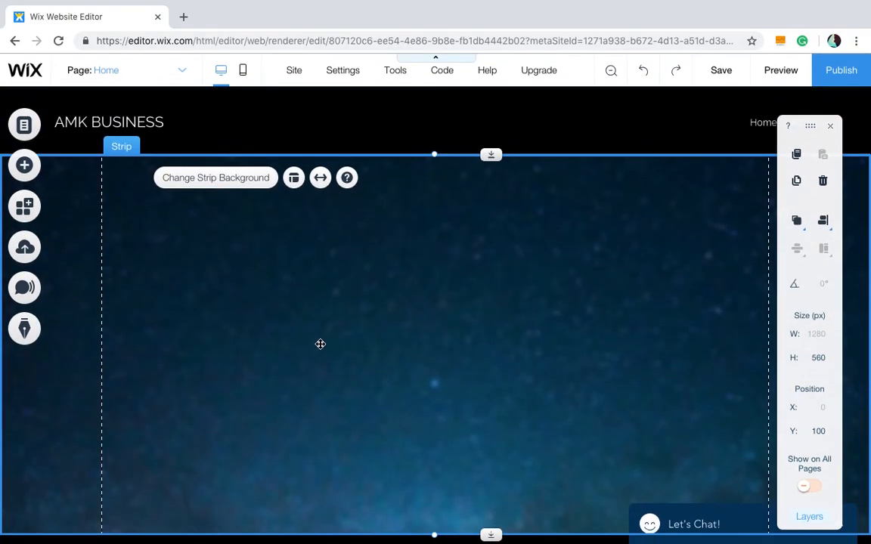
scroll(320, 344, "down", 5)
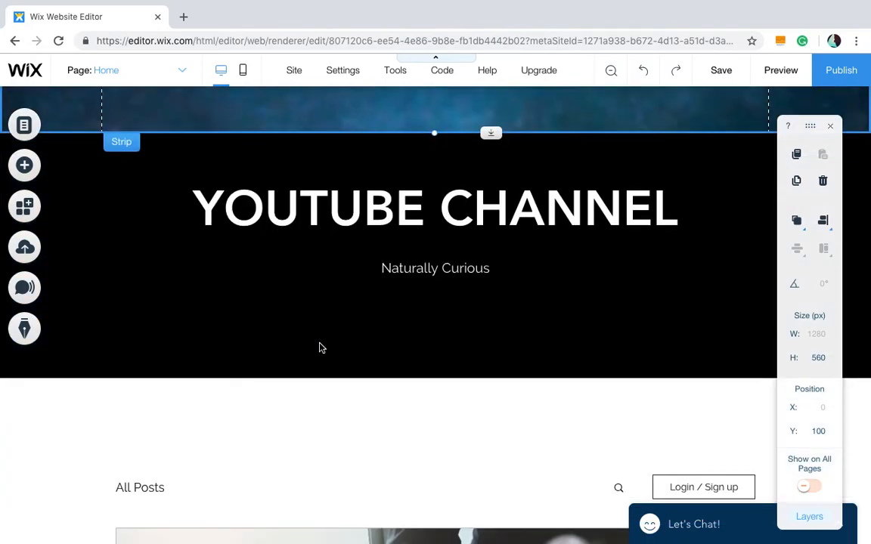
scroll(319, 348, "up", 5)
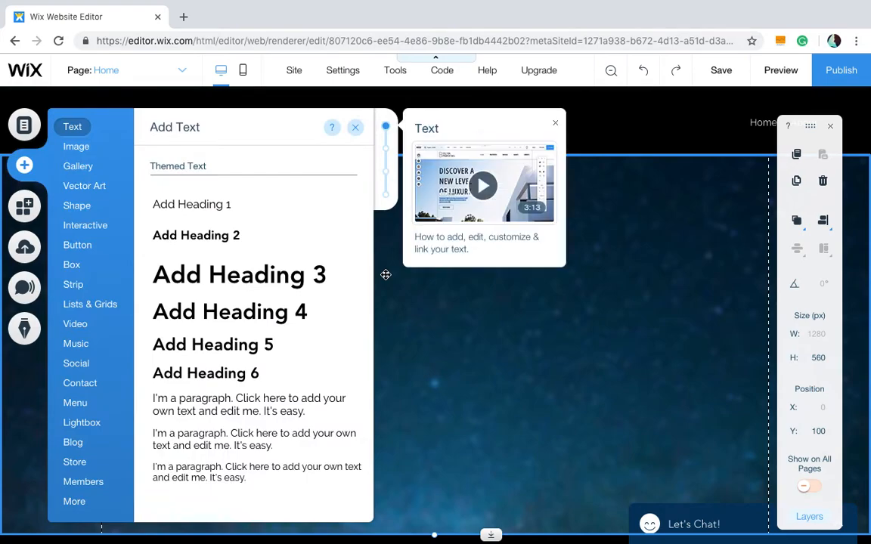
- Add a Big Title heading from the text panel below the header strip and nudge it slightly down
scroll(385, 275, "down", 10)
scroll(384, 278, "down", 5)
scroll(385, 278, "up", 8)
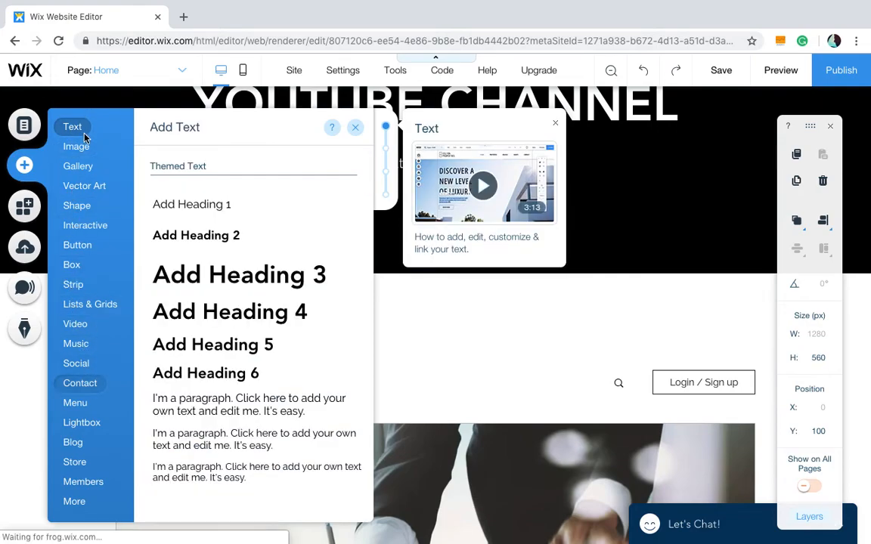
scroll(249, 192, "down", 3)
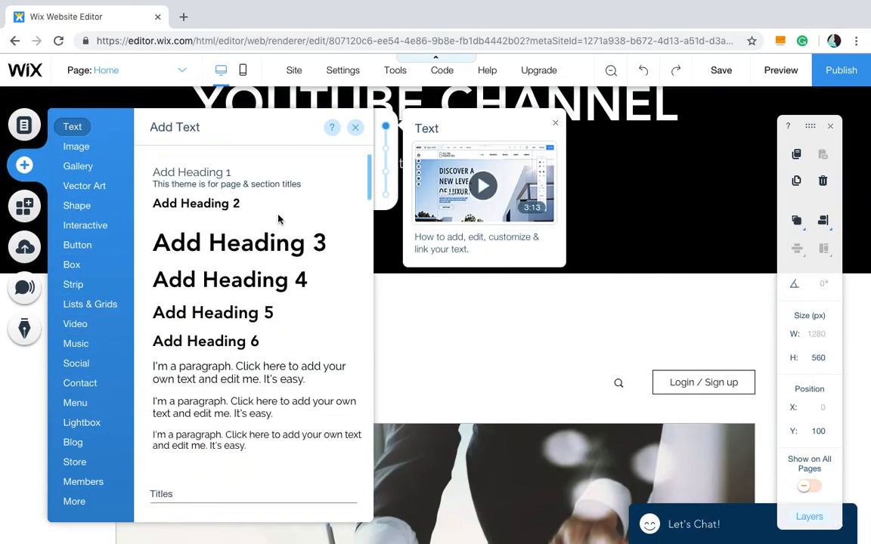
scroll(253, 296, "down", 5)
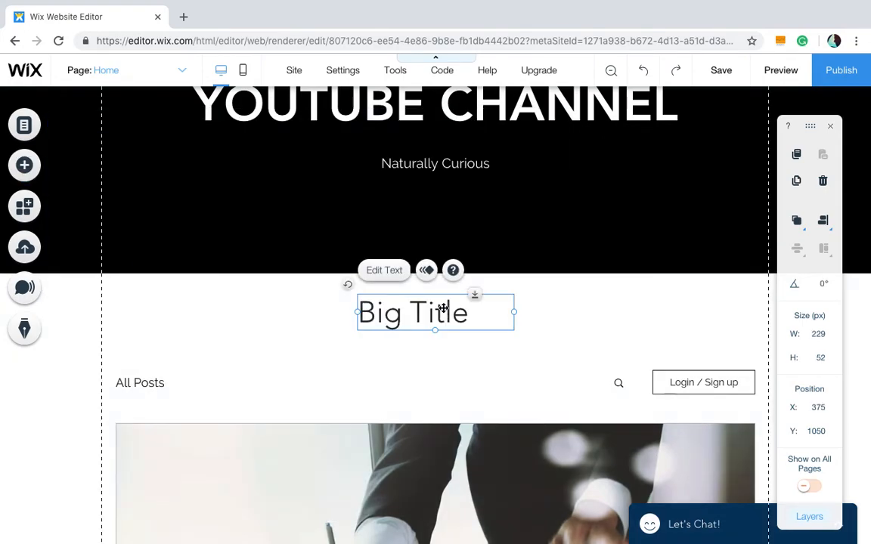
mouse_move(444, 307)
left_mouse_down()
mouse_move(467, 306)
mouse_move(435, 317)
mouse_move(444, 318)
left_mouse_up()
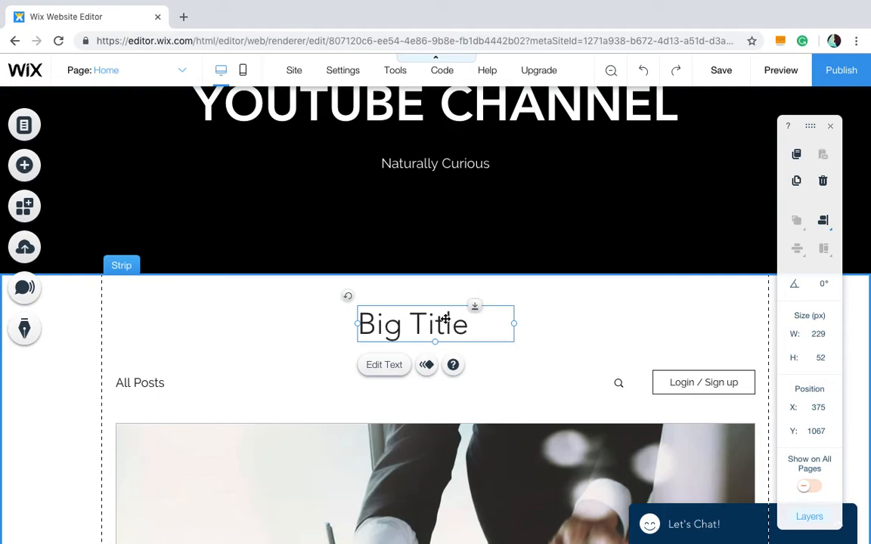
- Replace the heading text with "Welcome to my website..."
double_click(445, 318)
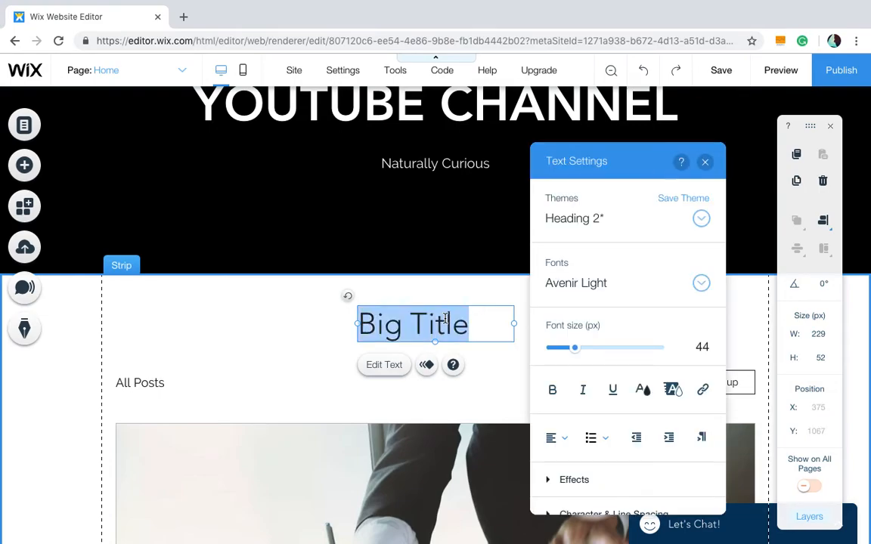
type("Welcome tyo")
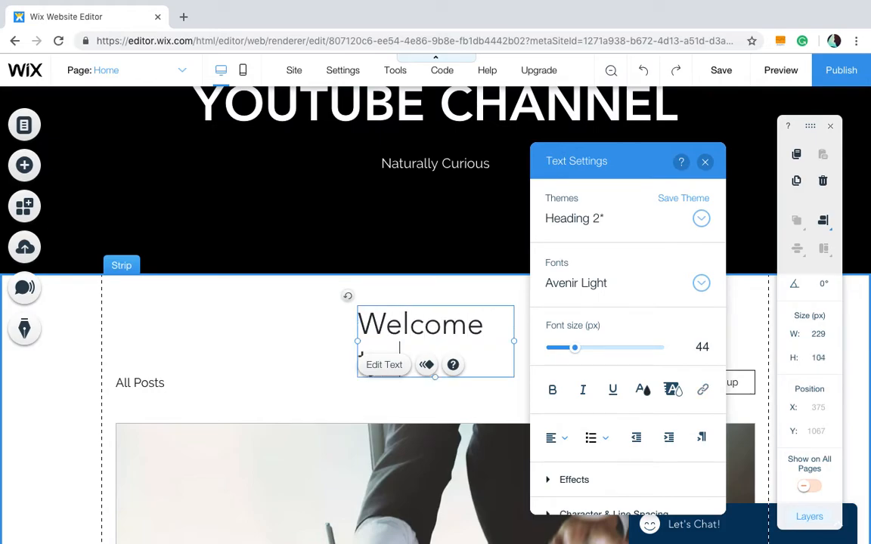
key("BackSpace")
key("BackSpace")
type("o w")
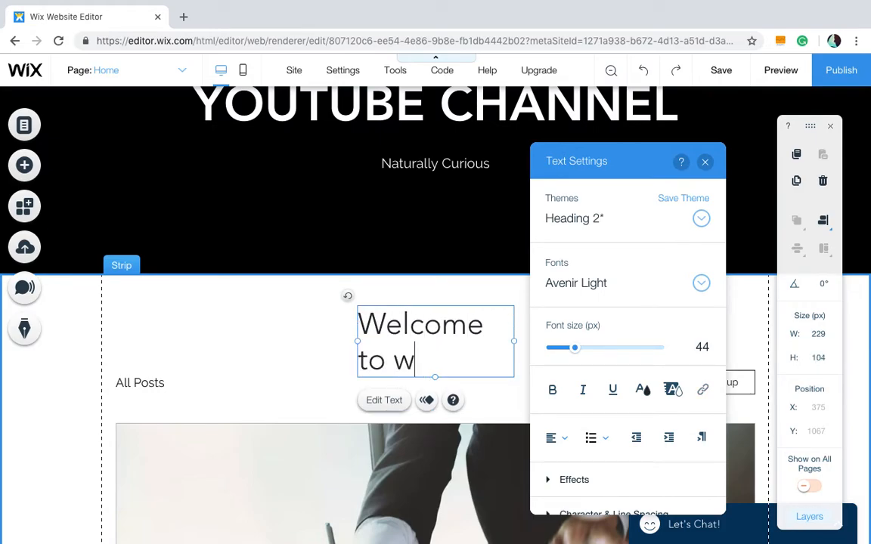
key("BackSpace")
type("my ")
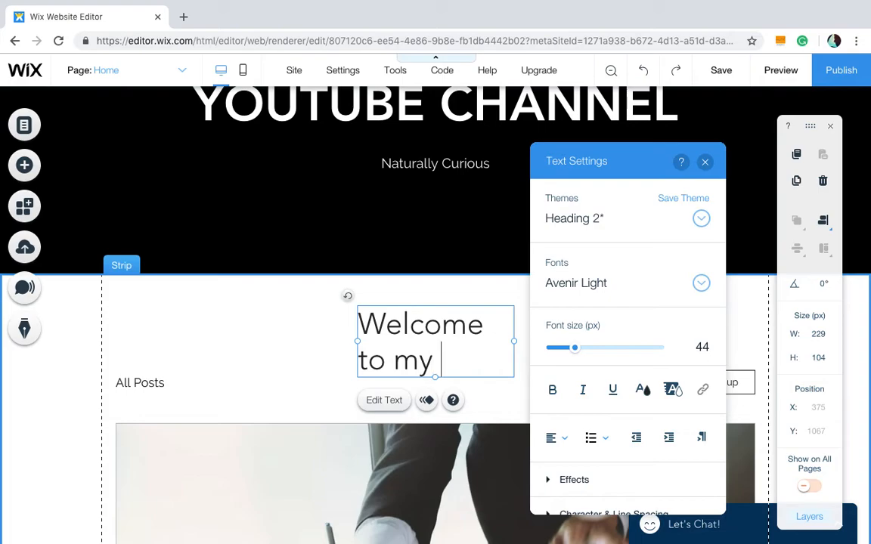
type("website..")
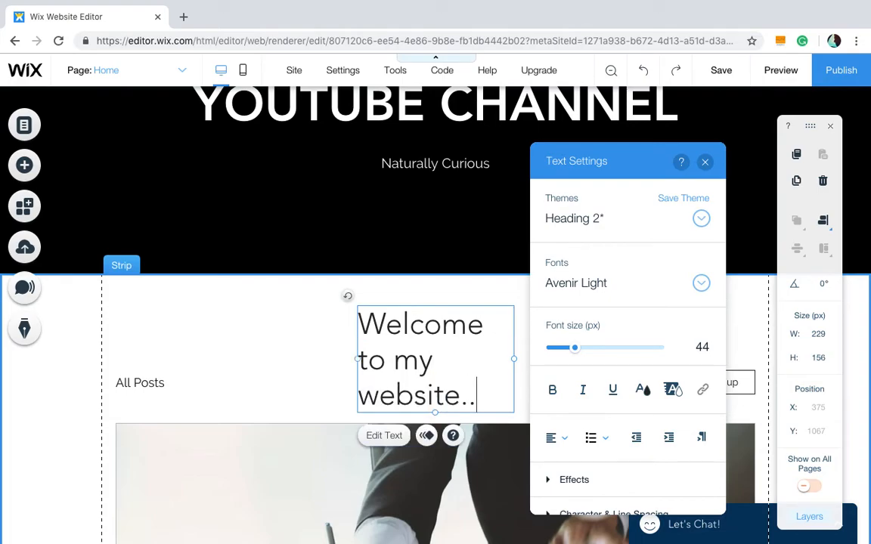
left_click(576, 325)
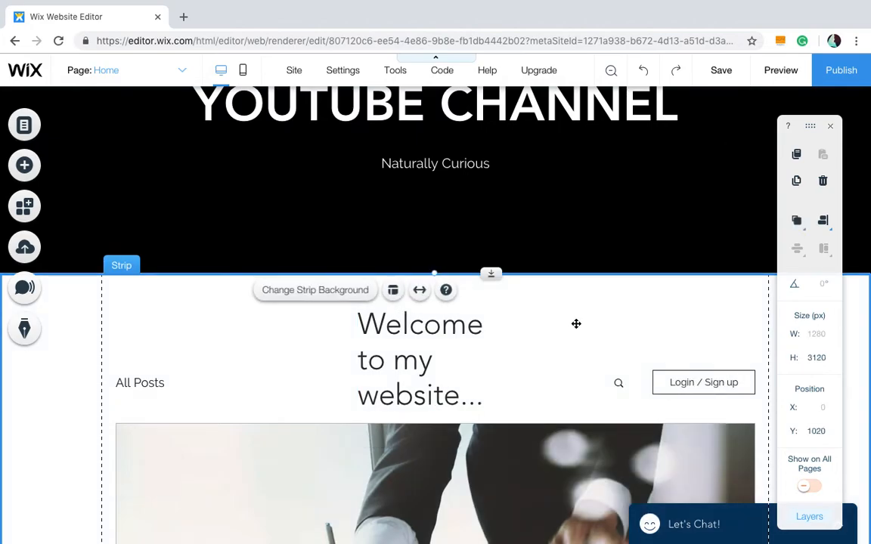
- Widen the welcome heading's text box to about 511 px so it fits on one line
left_click(462, 350)
left_click_drag(515, 359, 705, 328)
left_click_drag(601, 320, 503, 315)
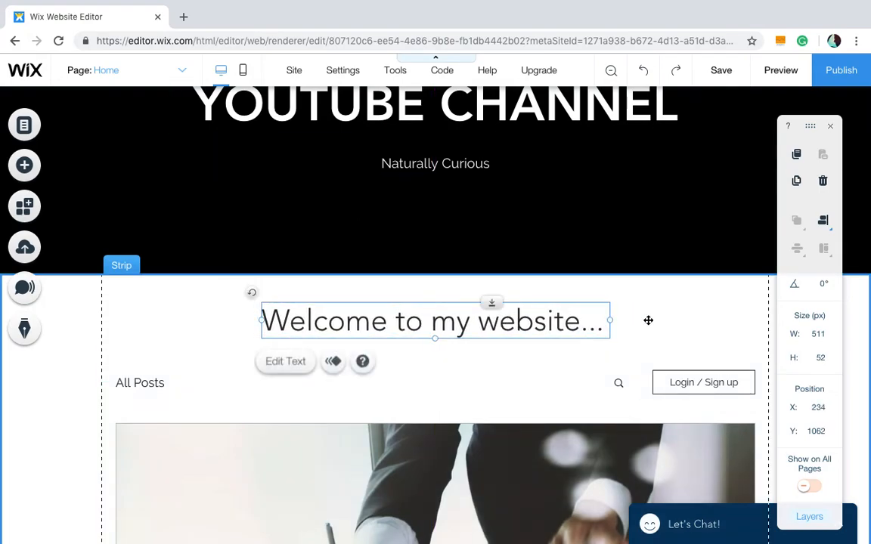
- Reposition the welcome heading centred below the header strip
left_click(680, 322)
left_click(560, 320)
left_click_drag(543, 323, 515, 319)
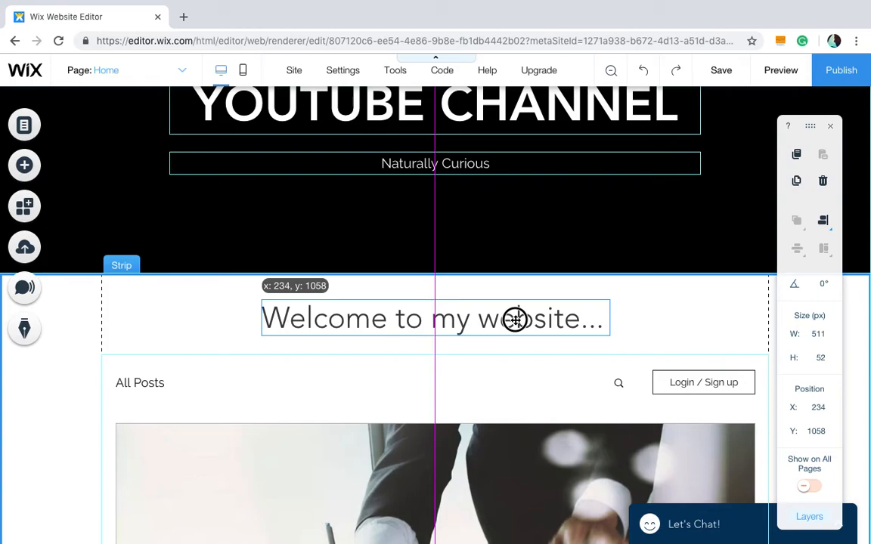
left_click_drag(515, 319, 515, 318)
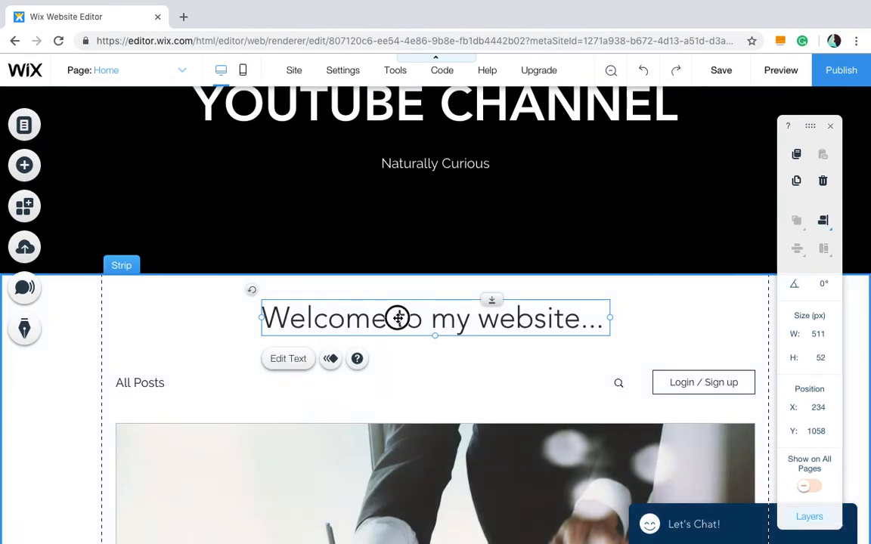
left_click_drag(399, 318, 63, 360)
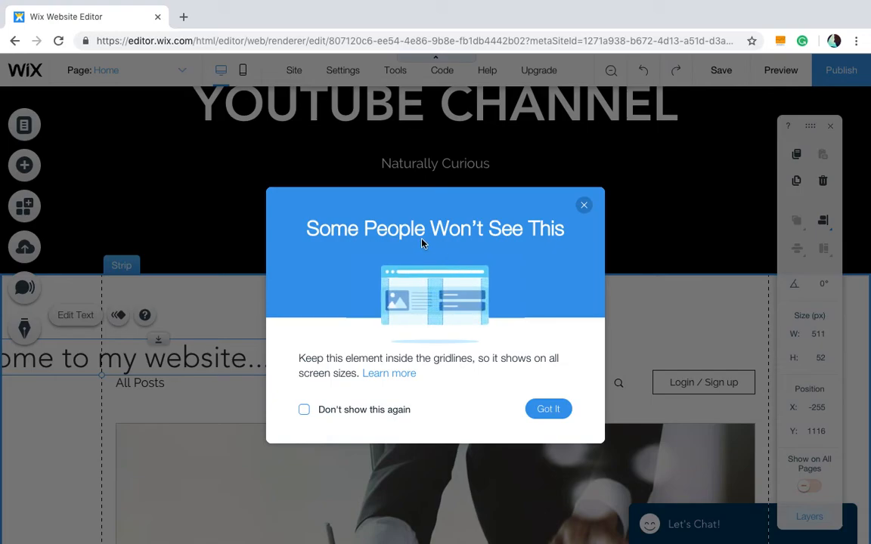
left_click(583, 206)
left_click_drag(188, 351, 529, 314)
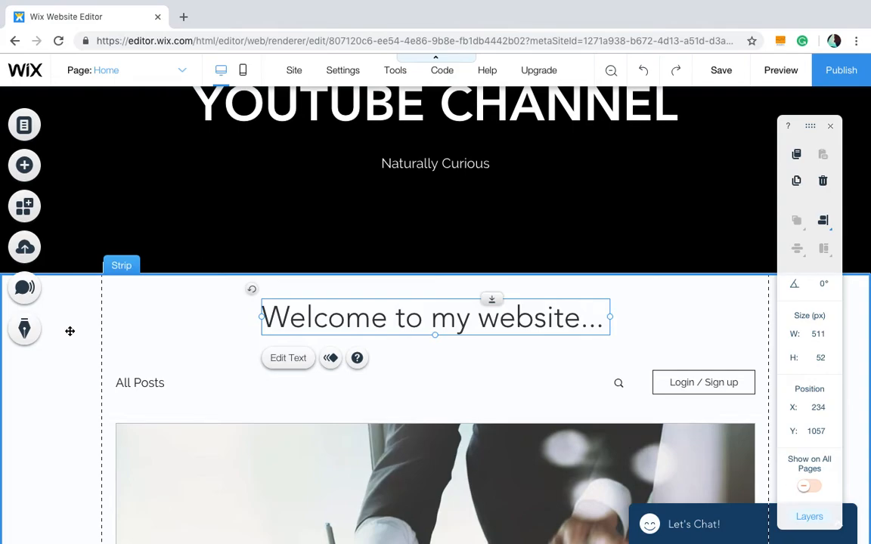
- Browse the element categories and add the Movers & Shakers full-width slideshow to the homepage
scroll(69, 331, "down", 1)
scroll(70, 331, "down", 1)
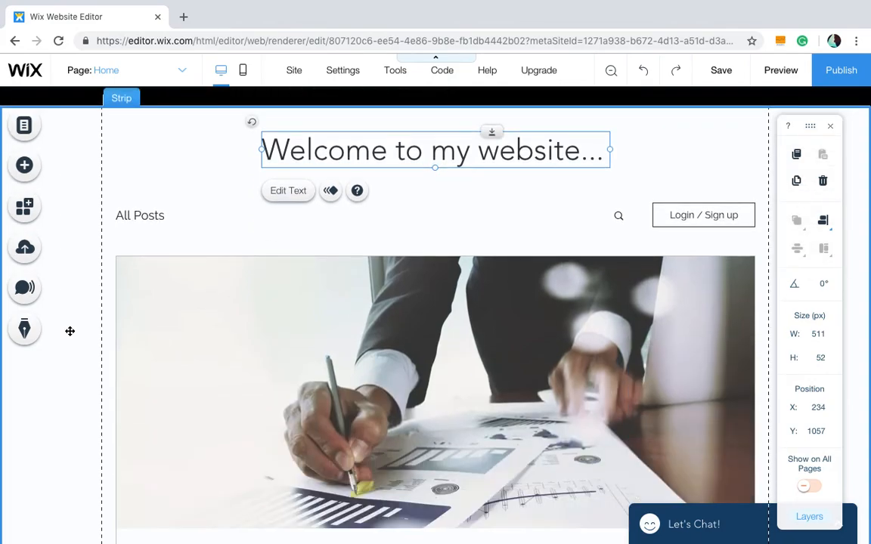
left_click(70, 331)
scroll(69, 332, "down", 2)
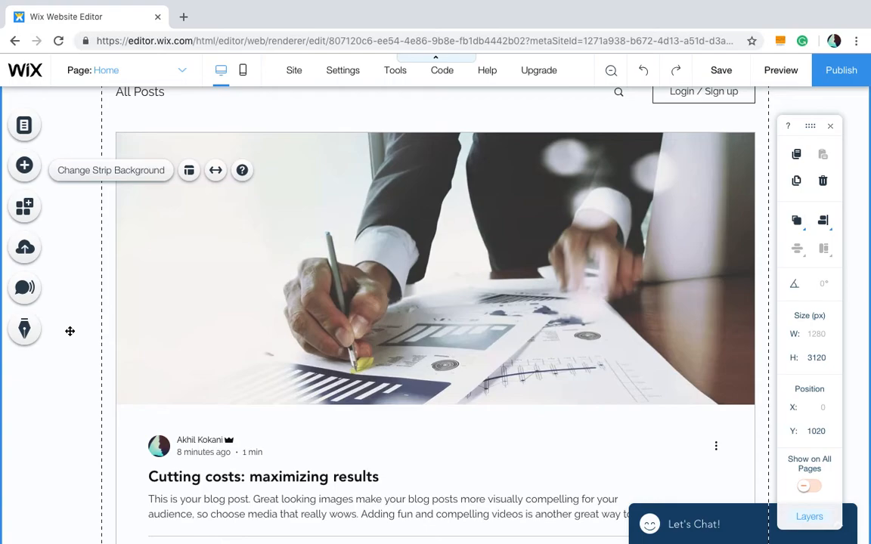
scroll(69, 331, "down", 5)
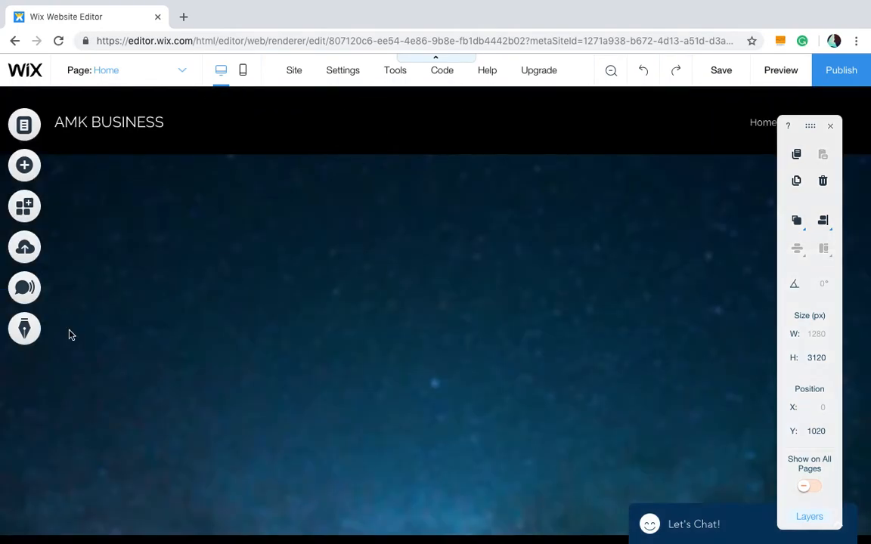
scroll(70, 335, "down", 4)
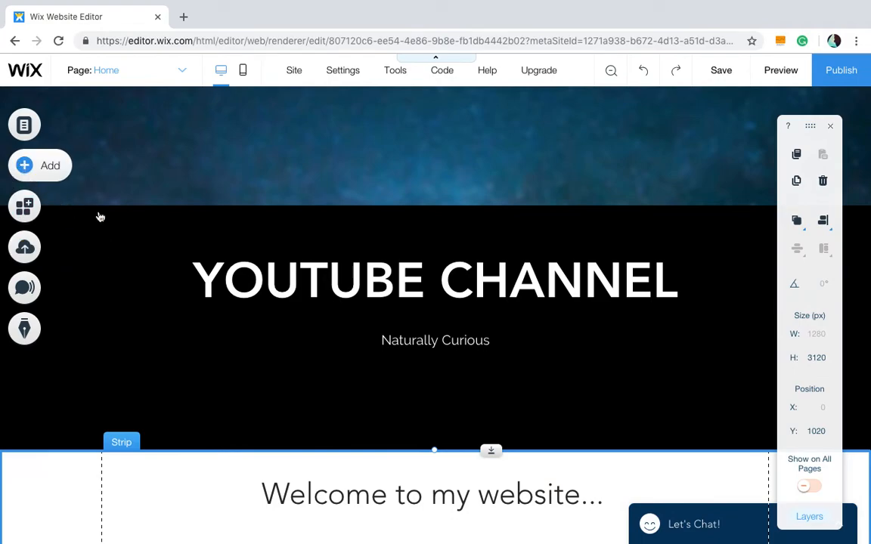
left_click(106, 304)
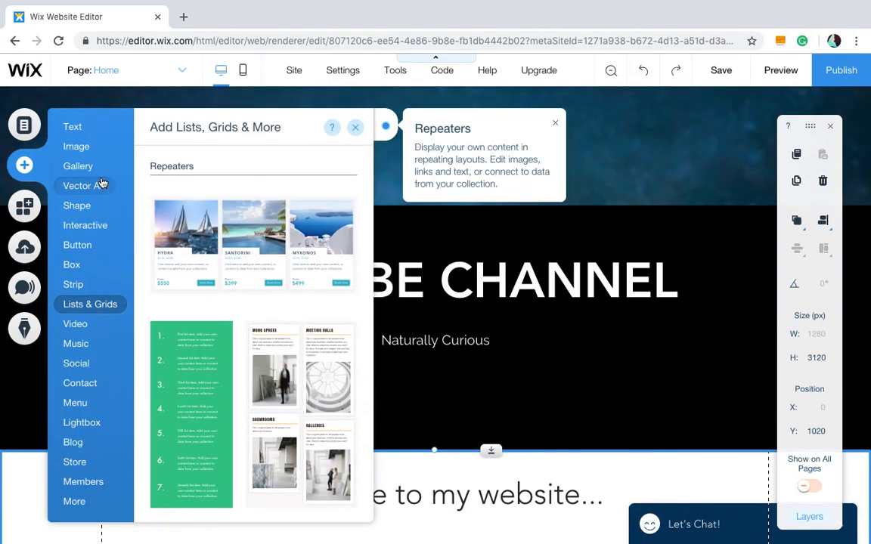
left_click(97, 169)
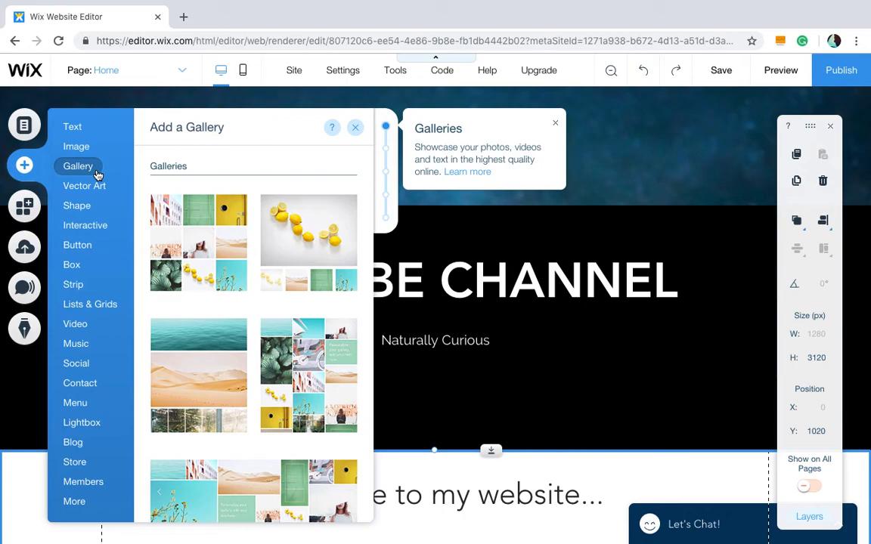
left_click(97, 187)
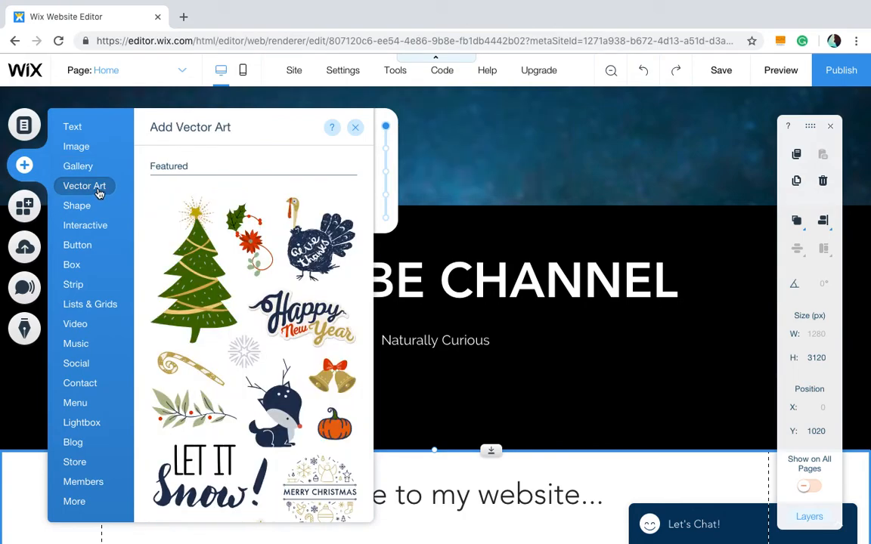
left_click(82, 153)
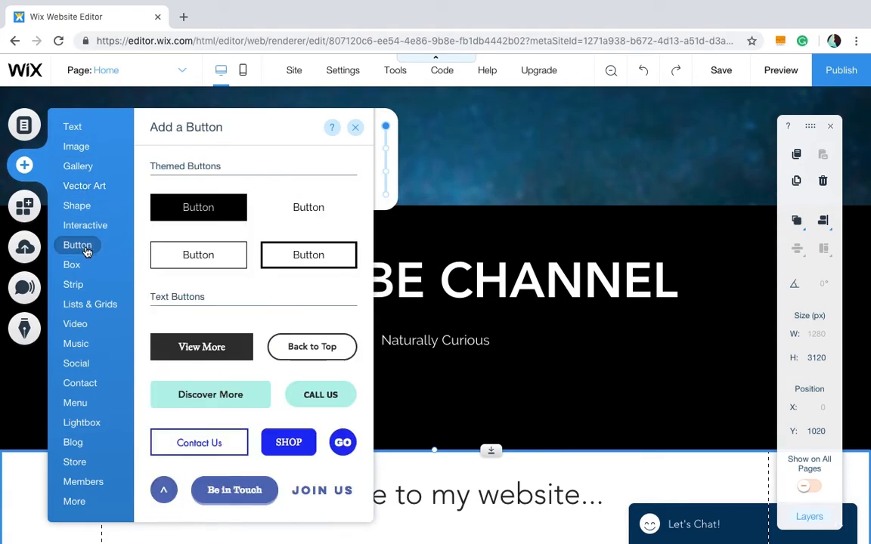
mouse_move(87, 226)
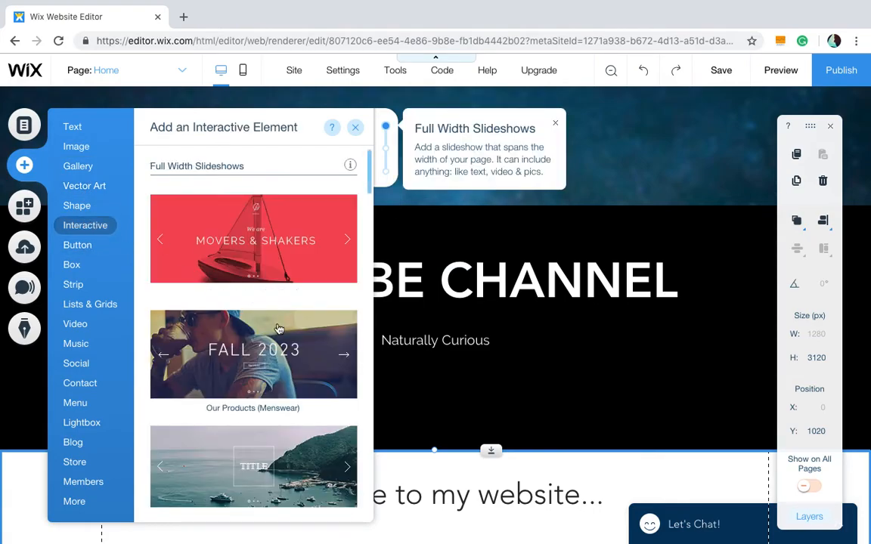
scroll(520, 343, "down", 3)
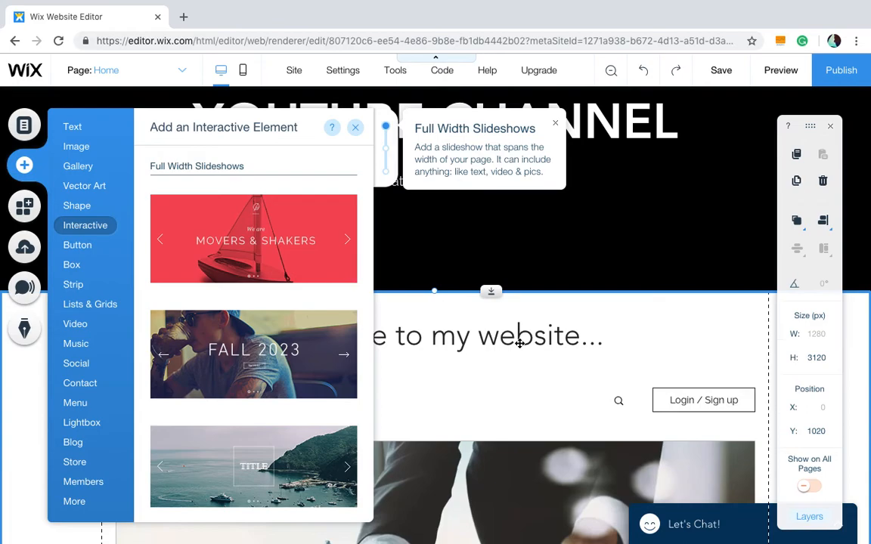
left_click(253, 260)
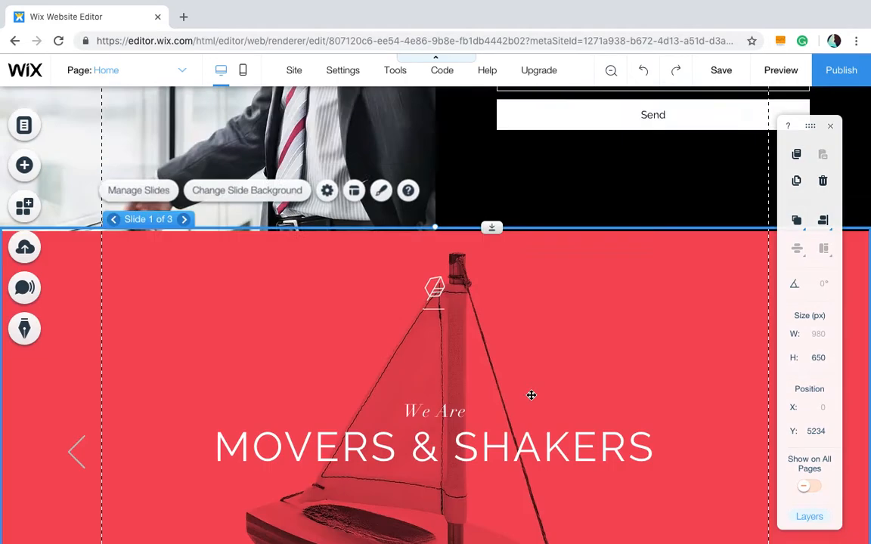
- Move the new slideshow slightly down on the page
scroll(532, 395, "down", 2)
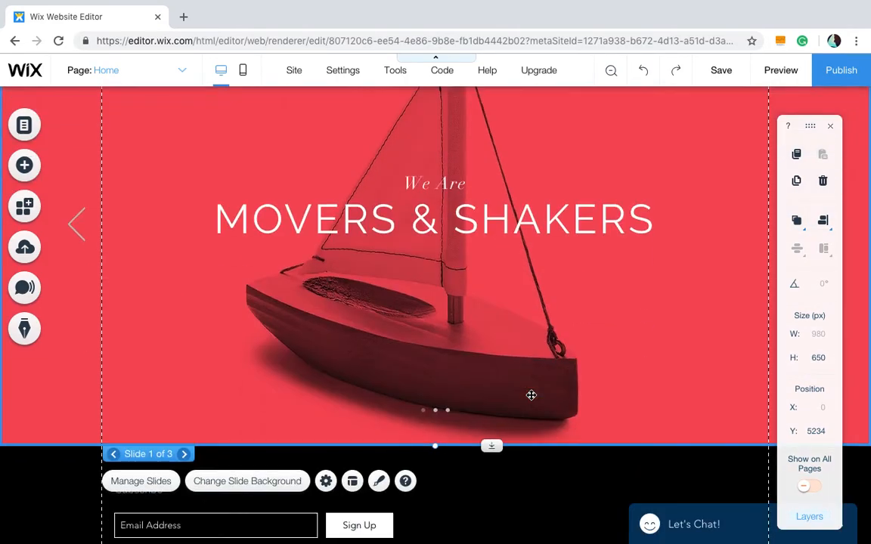
scroll(531, 395, "up", 2)
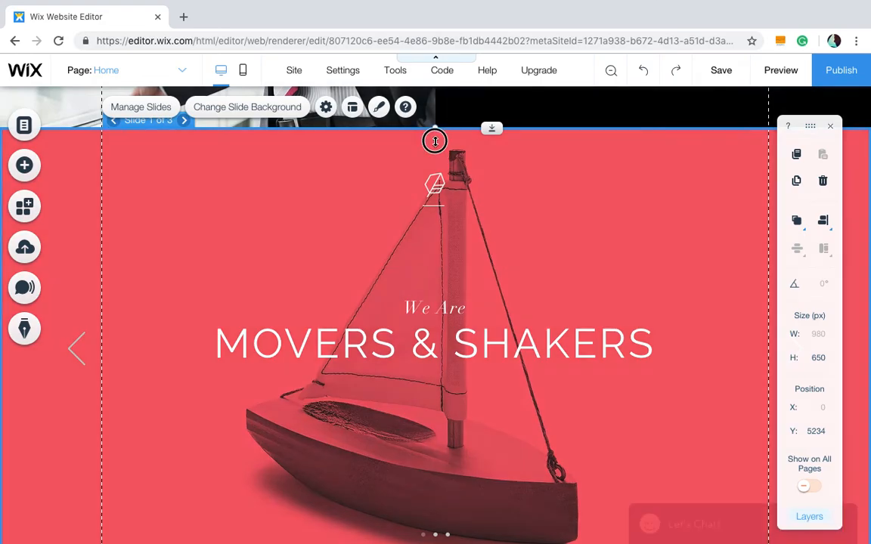
mouse_move(434, 129)
left_mouse_down()
mouse_move(438, 149)
mouse_move(434, 137)
left_mouse_up()
mouse_move(470, 189)
left_mouse_down()
mouse_move(470, 206)
mouse_move(471, 197)
left_mouse_up()
scroll(471, 198, "down", 3)
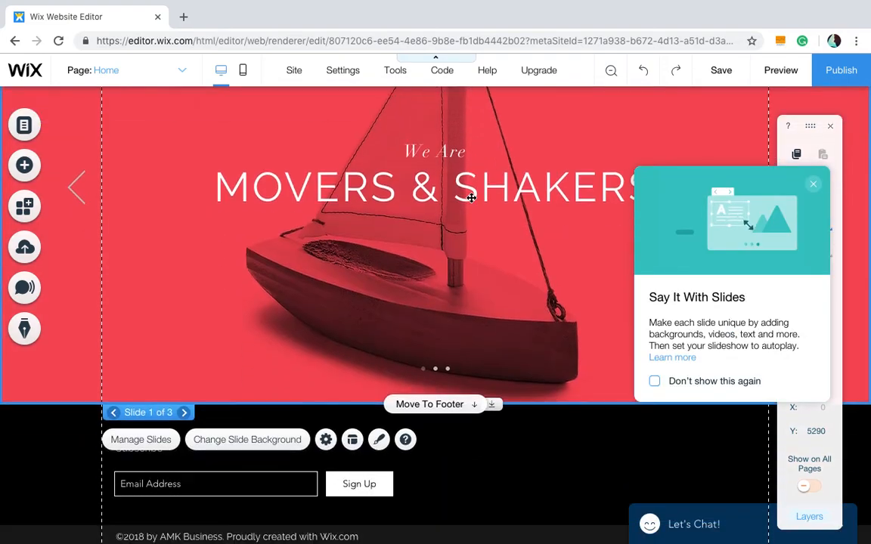
scroll(473, 296, "up", 1)
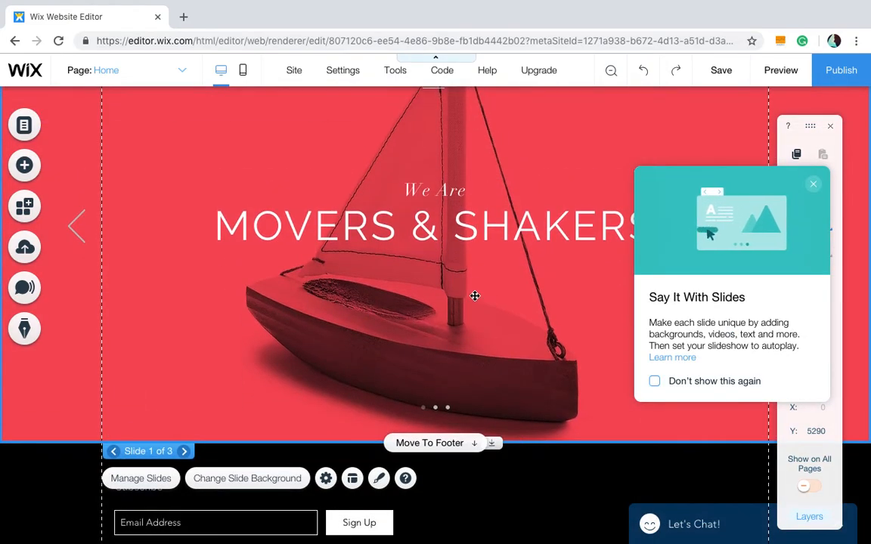
scroll(473, 282, "up", 3)
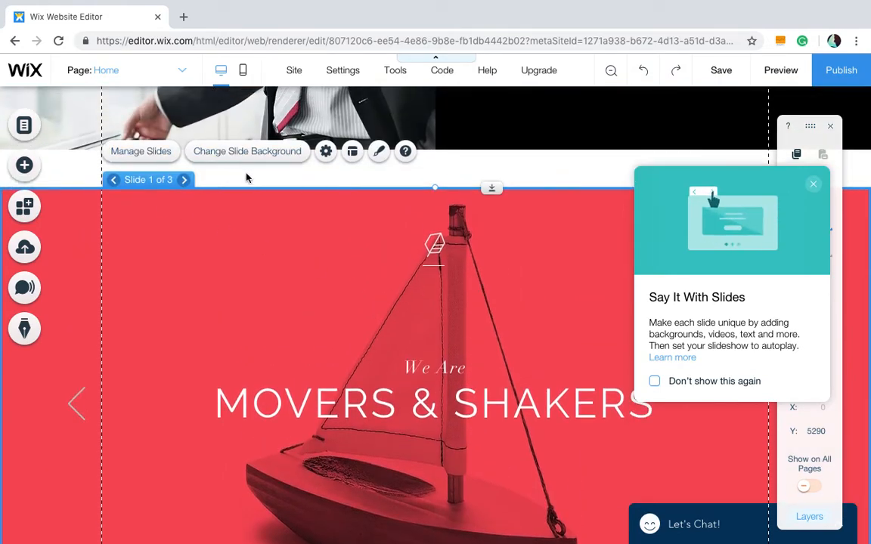
- Open Manage Slides for the slideshow and reorder the slides so Slide 2 comes first
left_click(258, 176)
left_click(306, 237)
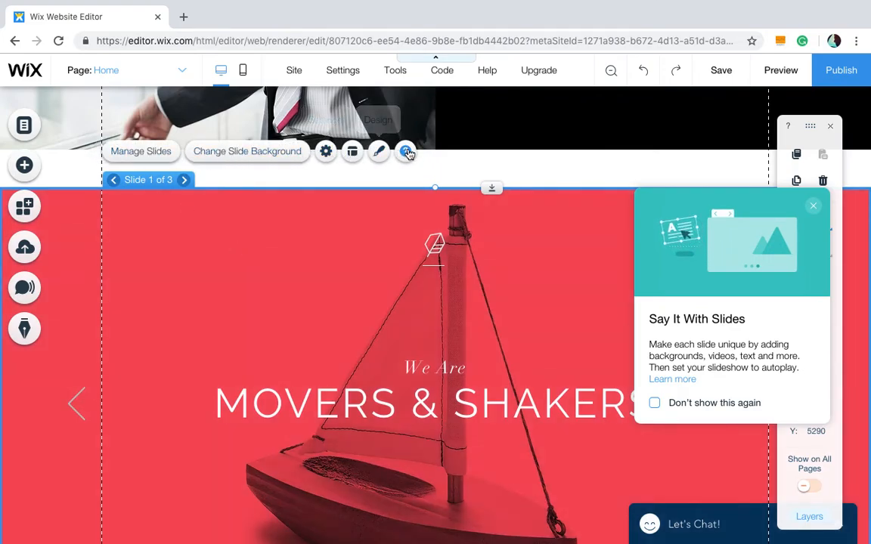
left_click(158, 151)
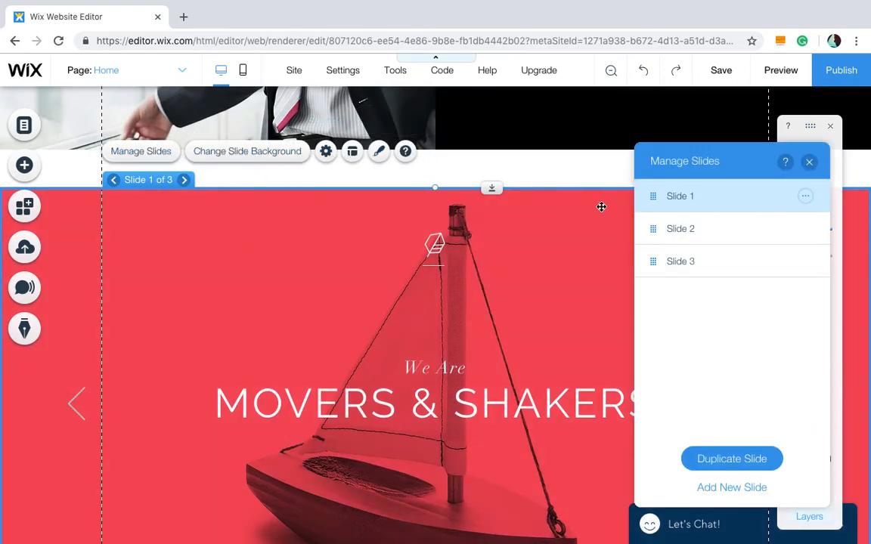
left_click_drag(748, 200, 762, 231)
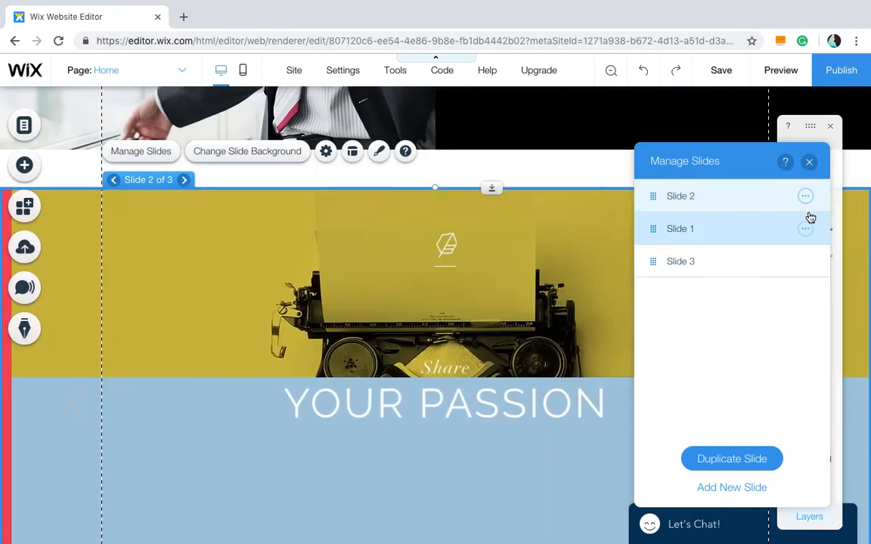
left_click(806, 197)
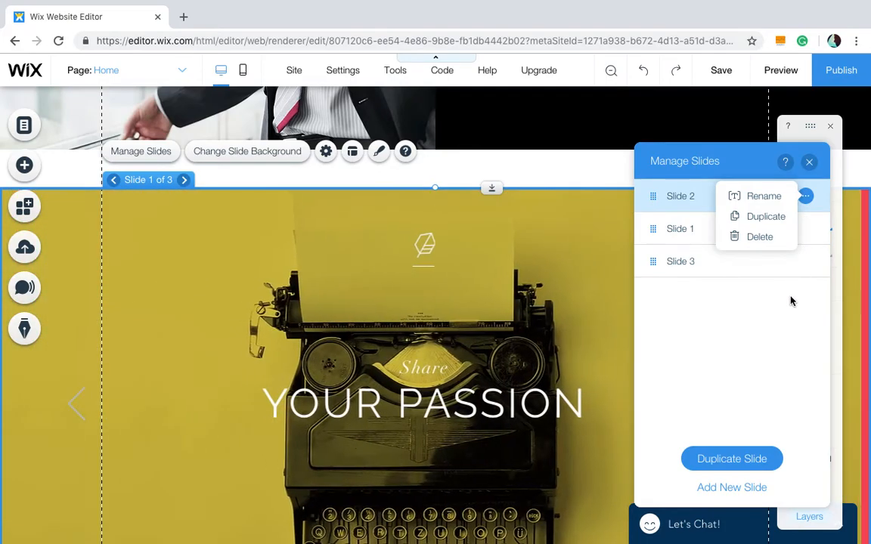
left_click(792, 301)
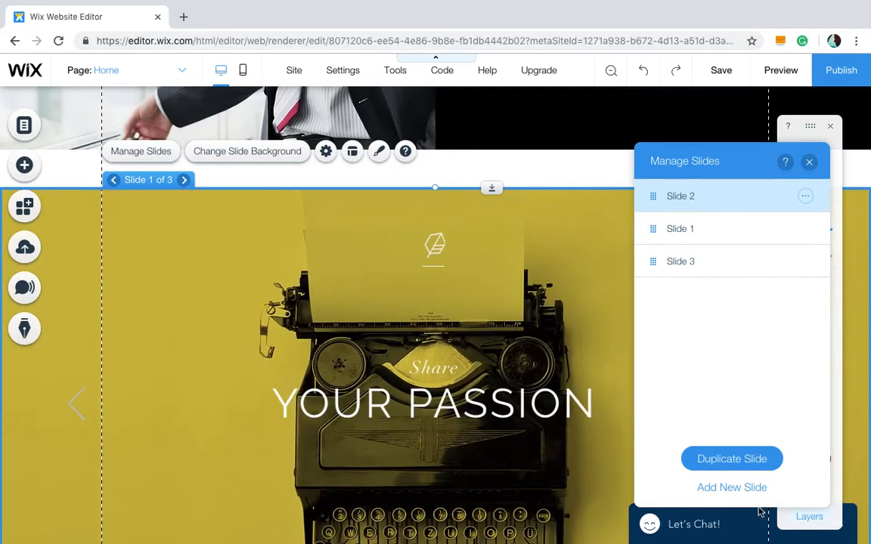
- Close Manage Slides and step forward and back through the slideshow's slides
left_click(810, 162)
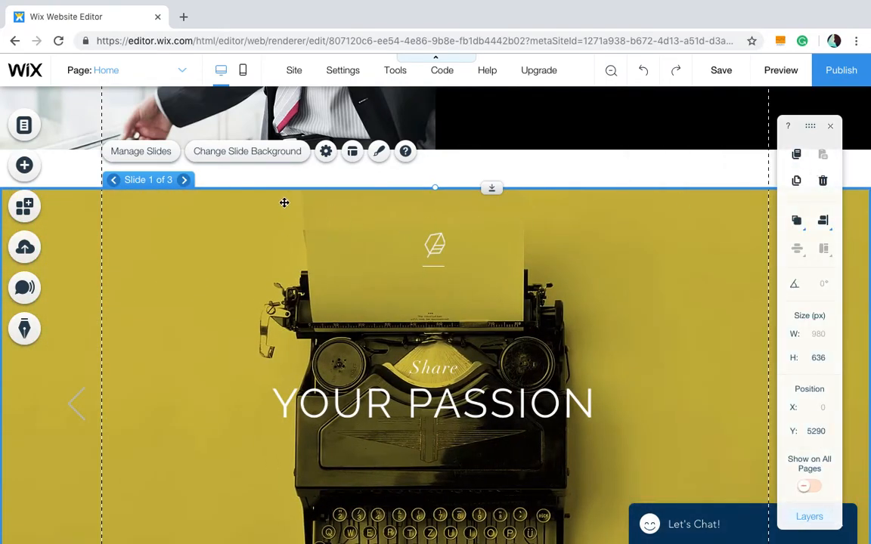
left_click(185, 181)
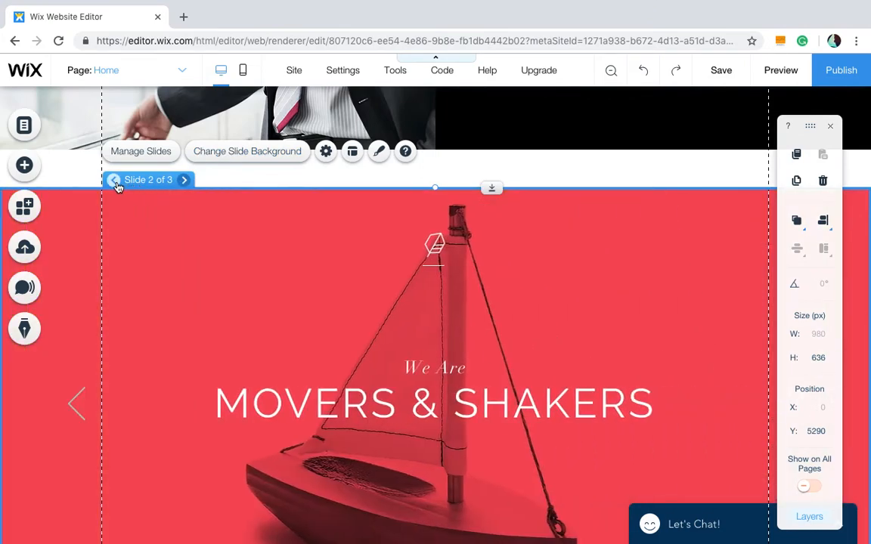
left_click(113, 181)
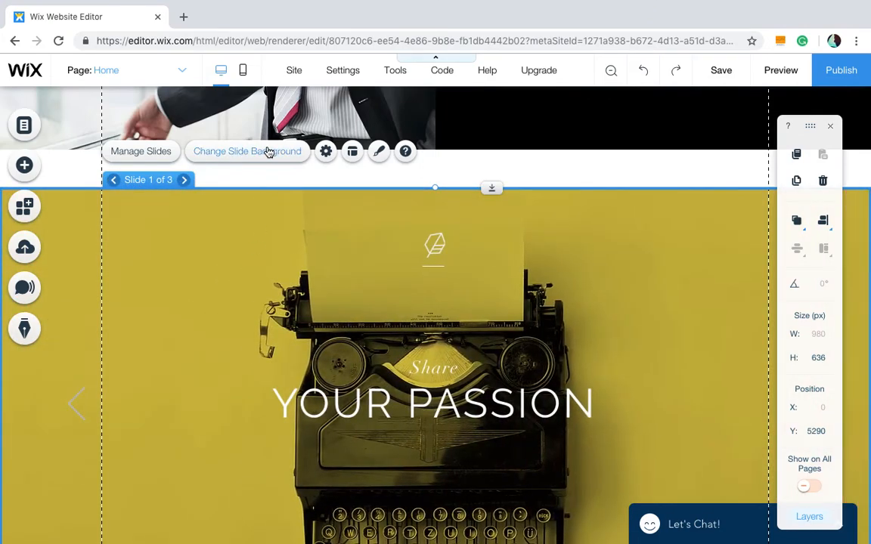
- Open Change Slide Background and try a blue site colour as the first slide's background
scroll(247, 245, "down", 1)
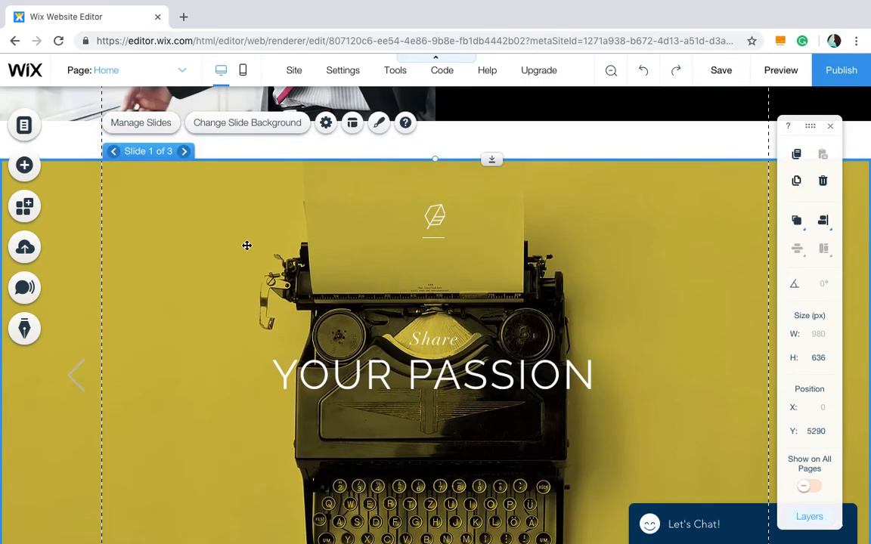
left_click(273, 124)
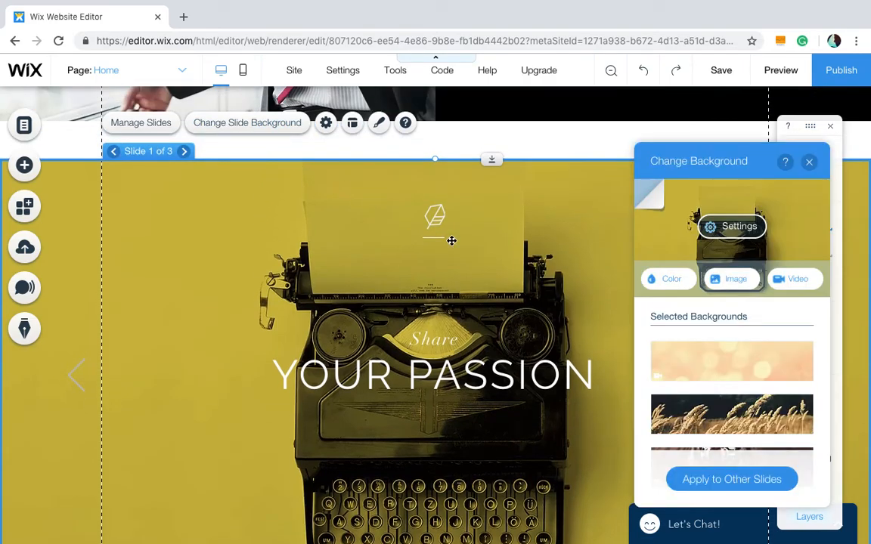
scroll(770, 316, "down", 3)
scroll(770, 316, "up", 3)
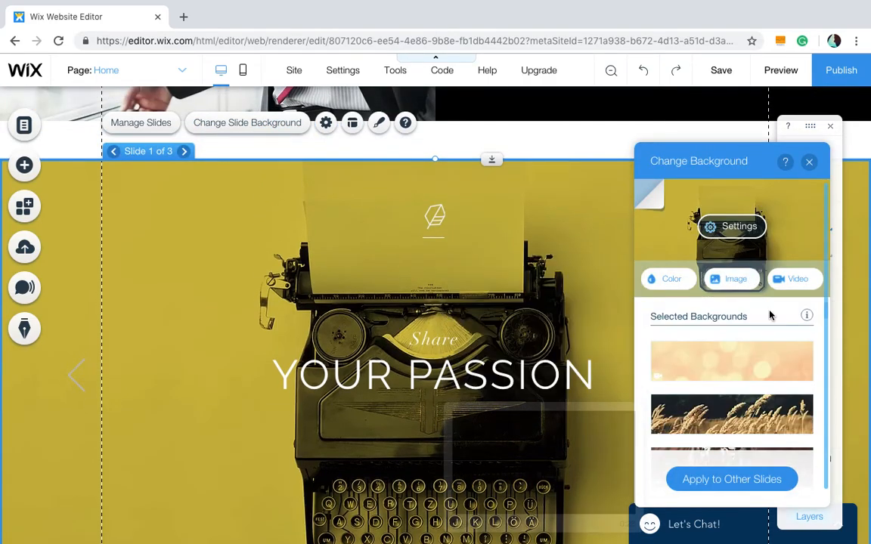
scroll(771, 316, "down", 2)
scroll(763, 322, "up", 2)
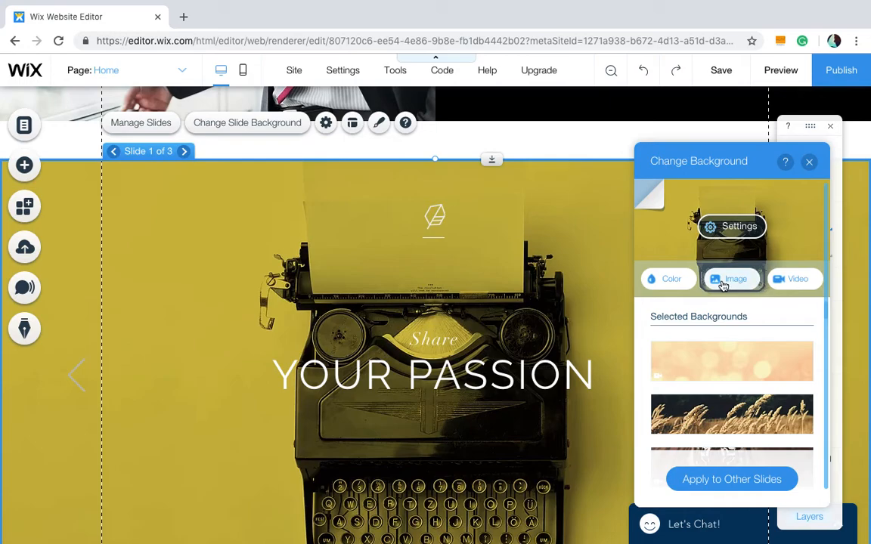
left_click(678, 289)
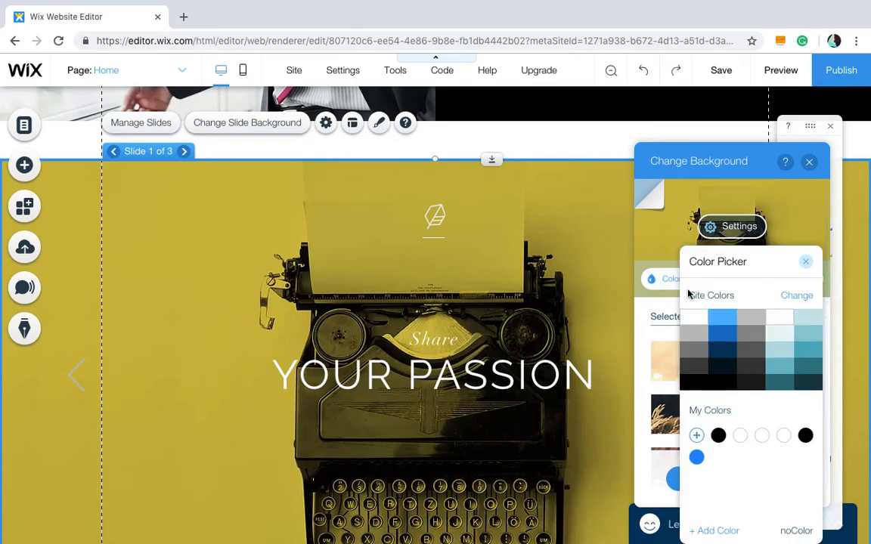
left_click(720, 326)
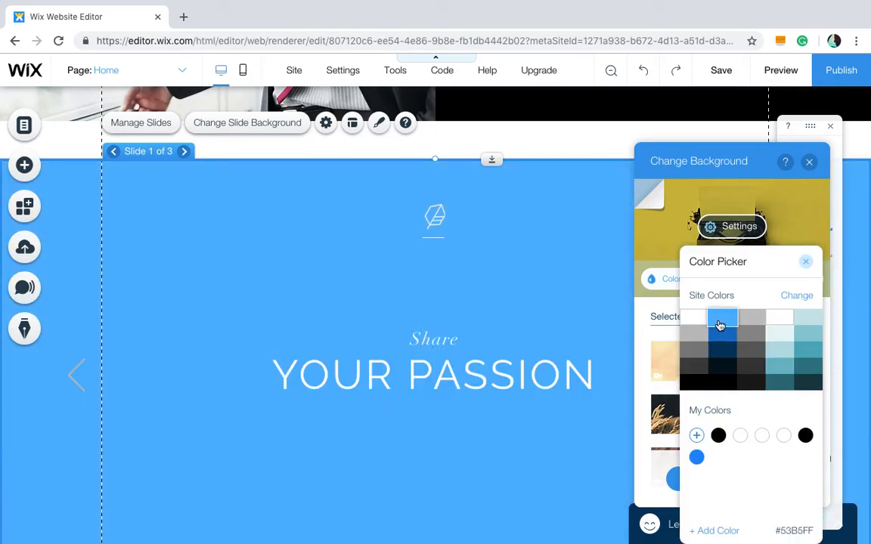
left_click(806, 264)
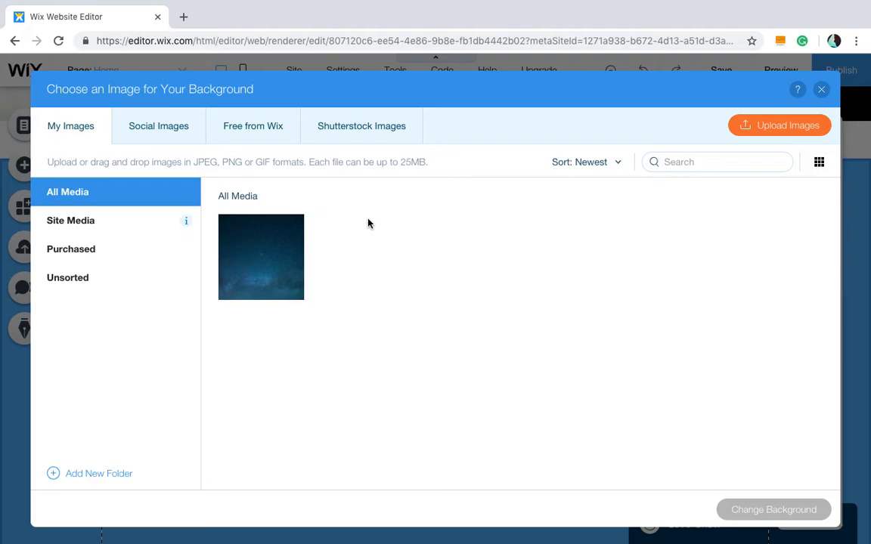
mouse_move(276, 254)
left_click(268, 234)
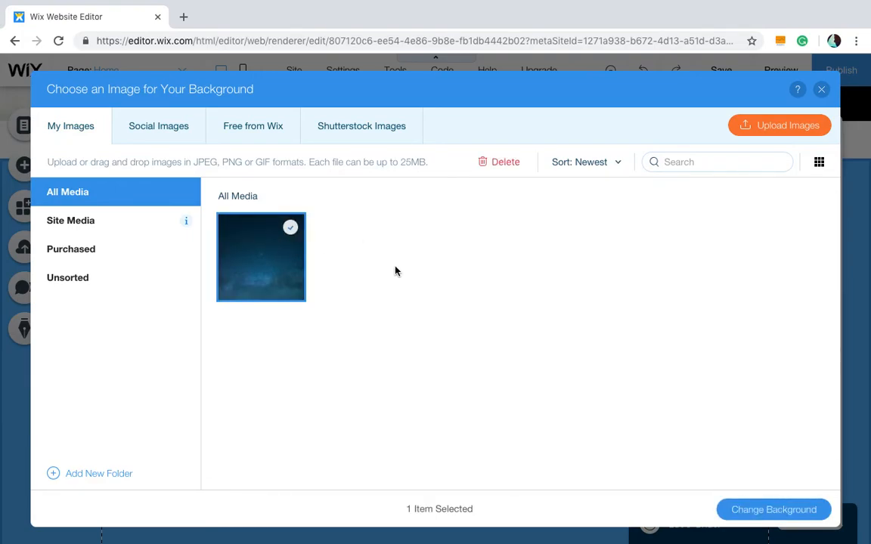
left_click(821, 90)
- Set the first slide's background to the Stormy Skies video from Free from Wix and close the panel
left_click(785, 275)
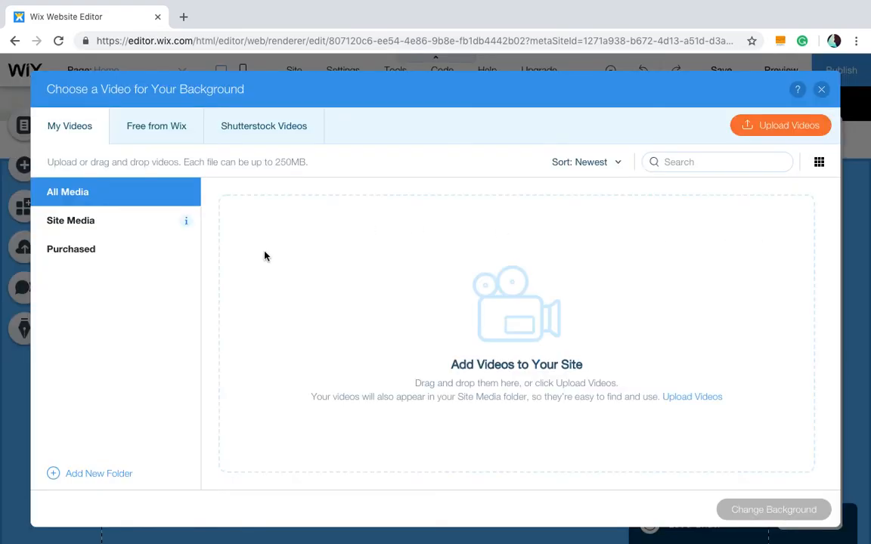
left_click(154, 128)
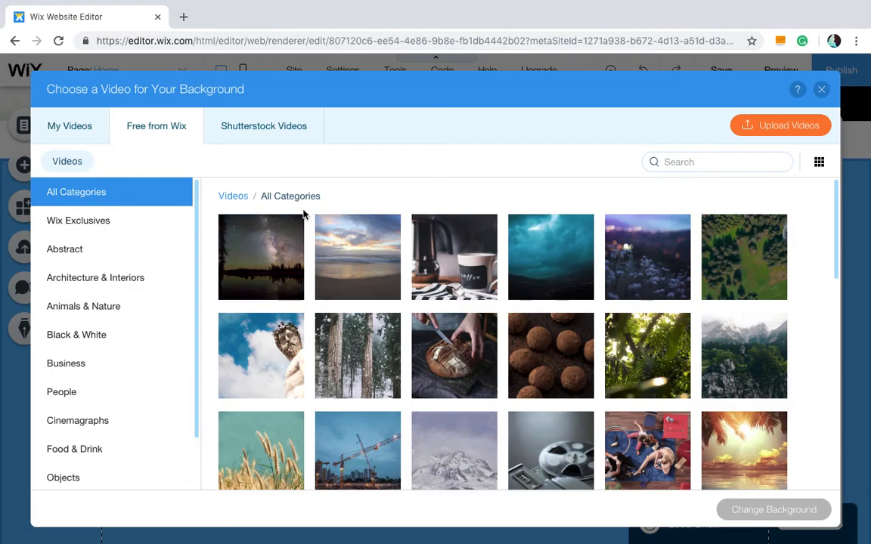
left_click(540, 243)
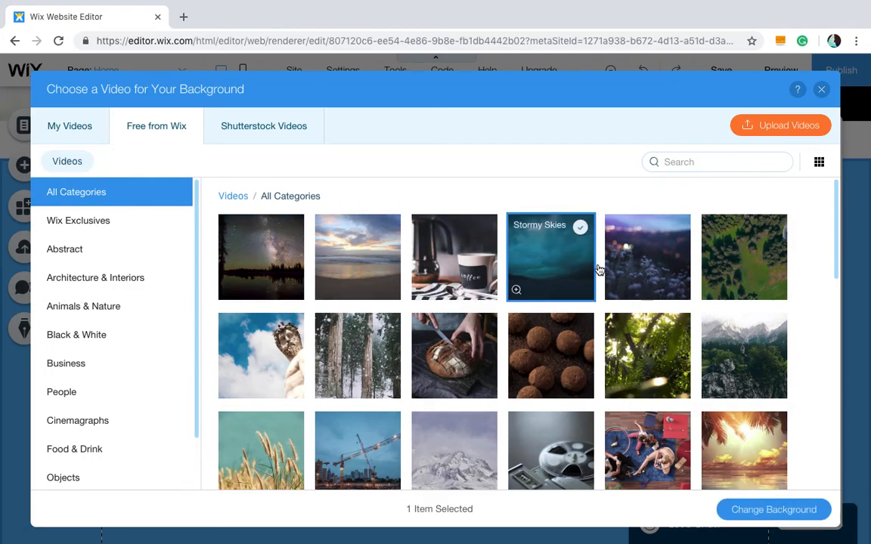
left_click(763, 511)
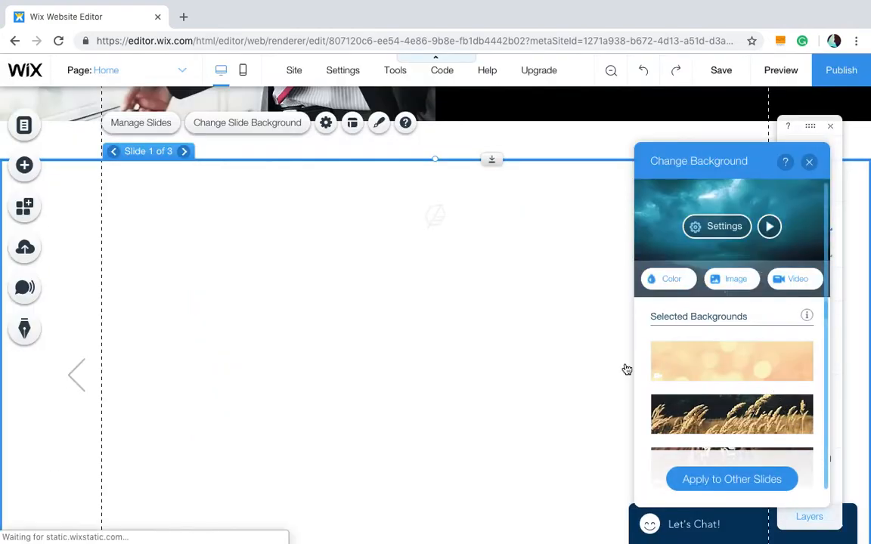
scroll(554, 191, "down", 1)
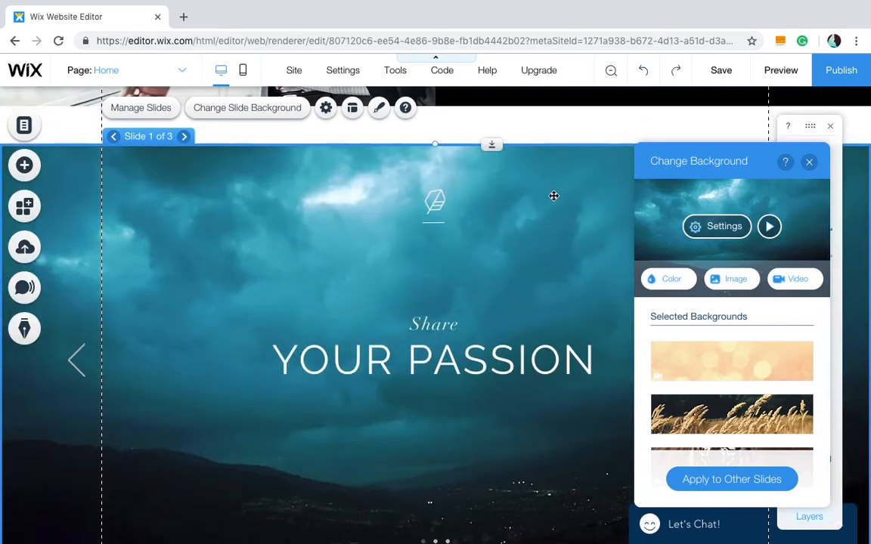
left_click(810, 164)
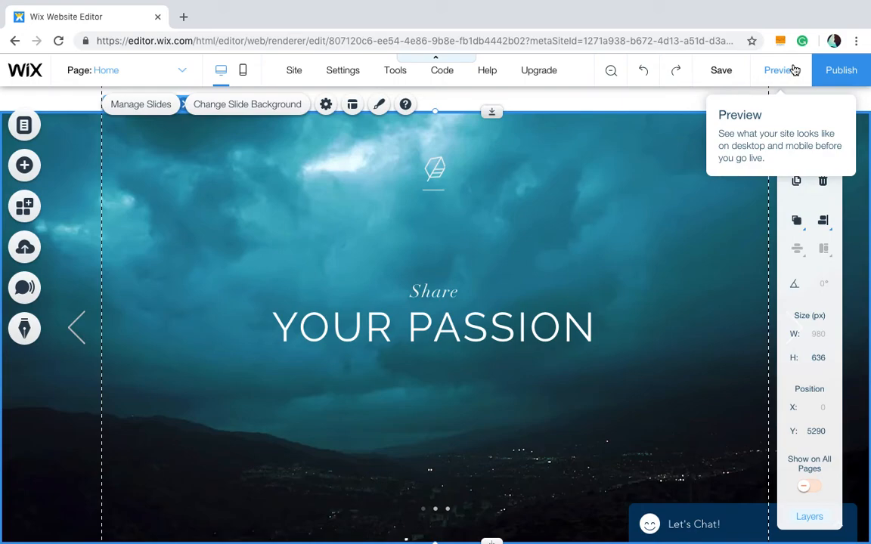
- Preview the site on desktop, scrolling over the slideshow, and return to the editor
left_click(779, 70)
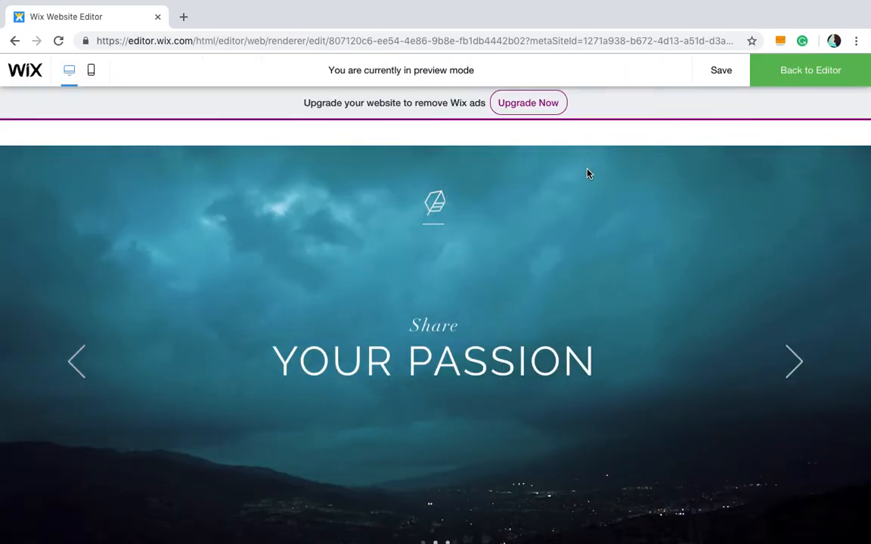
scroll(578, 311, "down", 2)
scroll(578, 311, "up", 4)
scroll(578, 311, "down", 2)
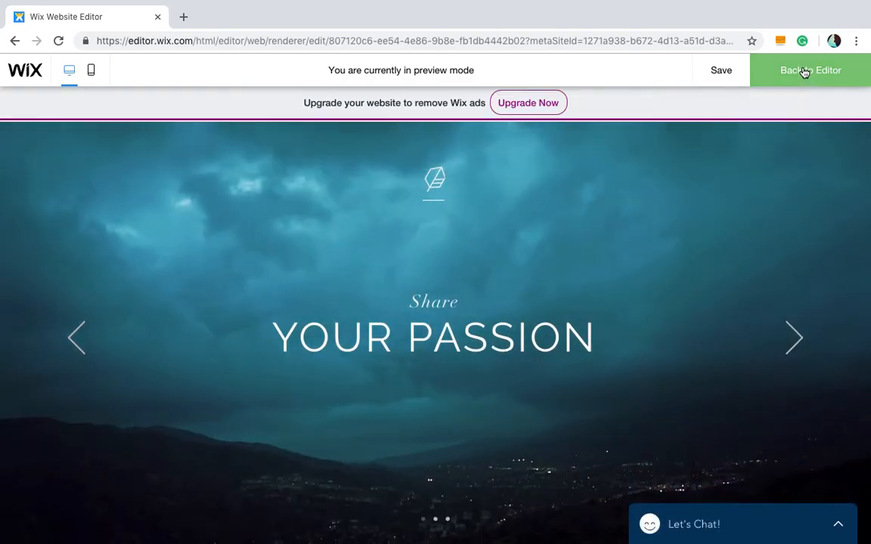
left_click(805, 71)
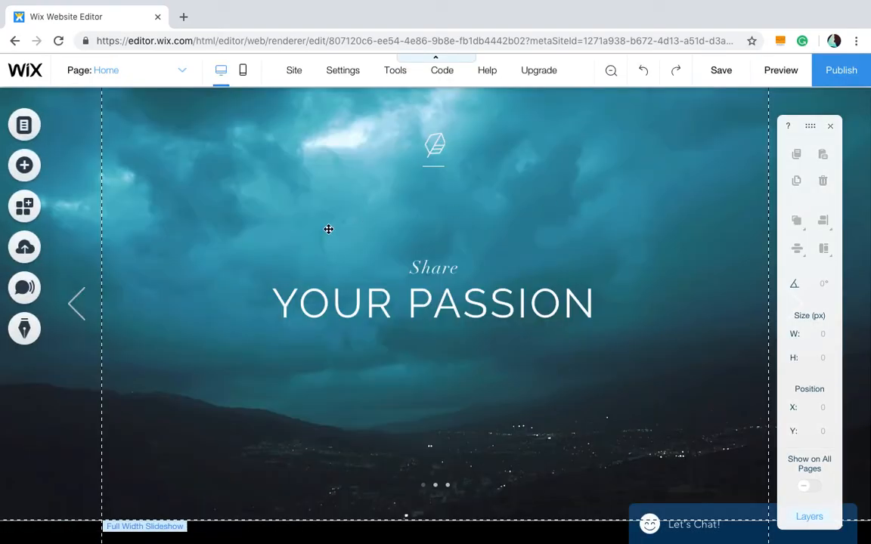
- Switch to the mobile editor and review how the slideshow appears
scroll(328, 229, "up", 2)
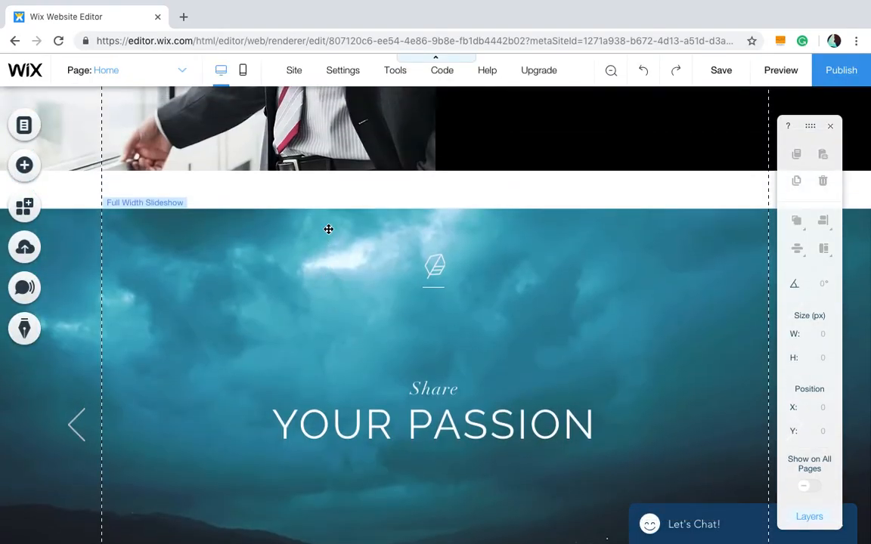
mouse_move(319, 196)
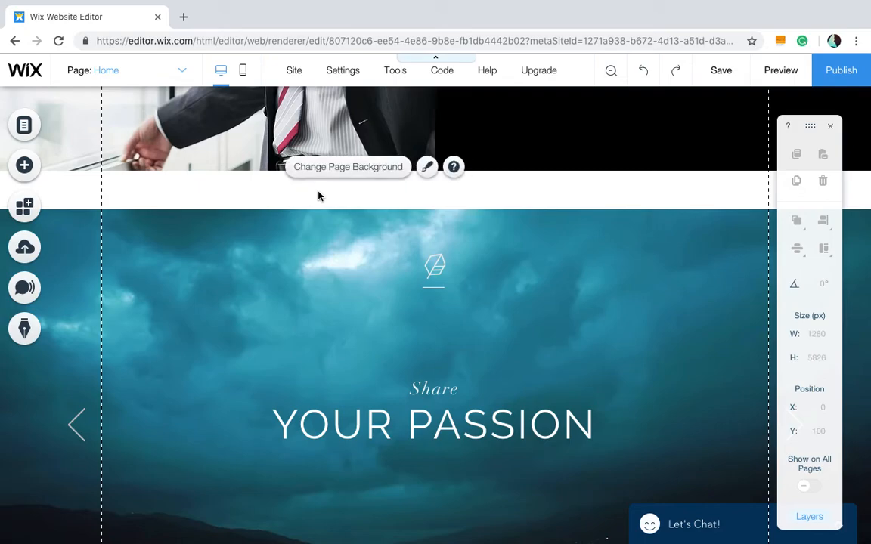
left_click(242, 79)
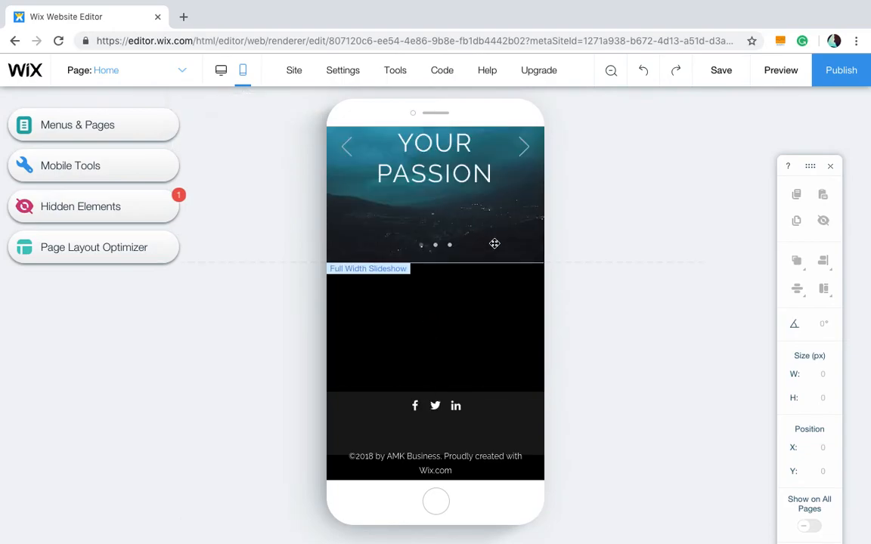
scroll(494, 244, "up", 3)
scroll(495, 243, "down", 1)
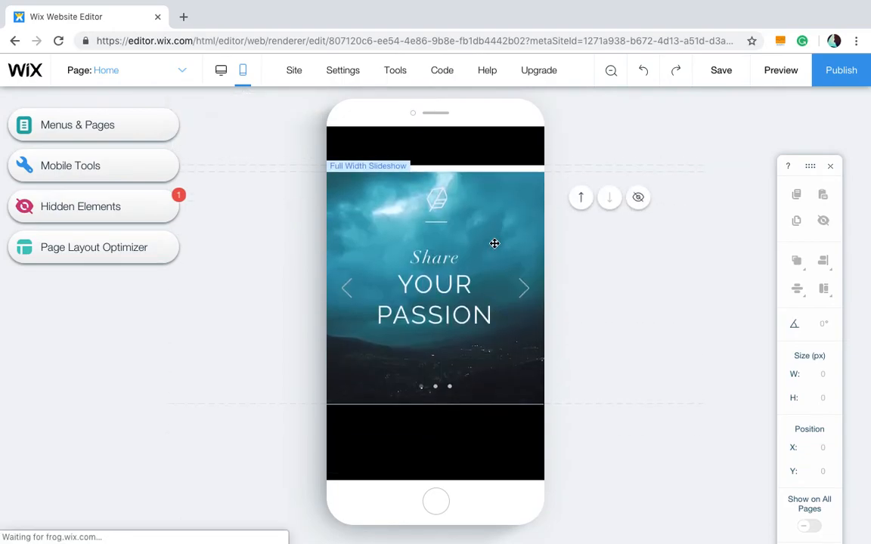
scroll(494, 244, "up", 2)
scroll(495, 244, "down", 1)
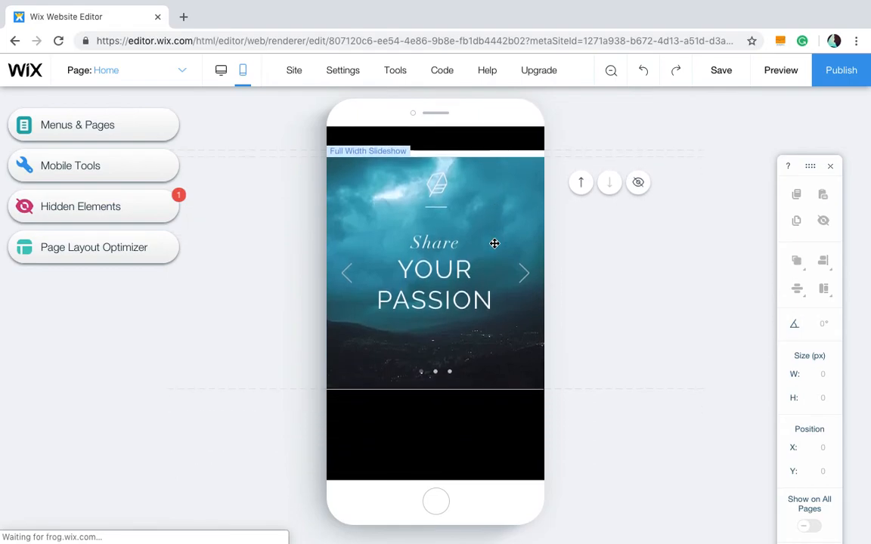
- Preview the mobile site, browsing the page and cycling slides, then skip the mobile editor introduction
left_click(775, 69)
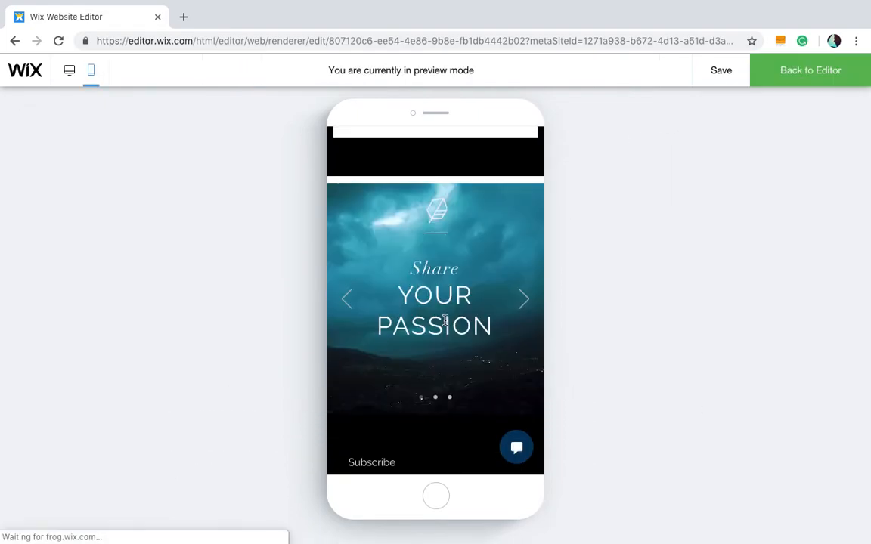
scroll(445, 320, "down", 1)
scroll(446, 323, "up", 1)
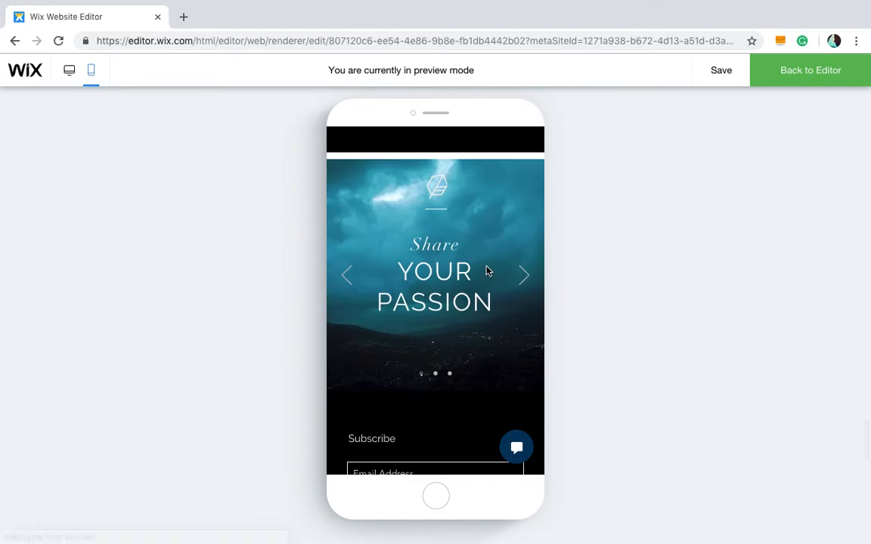
scroll(488, 270, "up", 8)
scroll(488, 271, "up", 6)
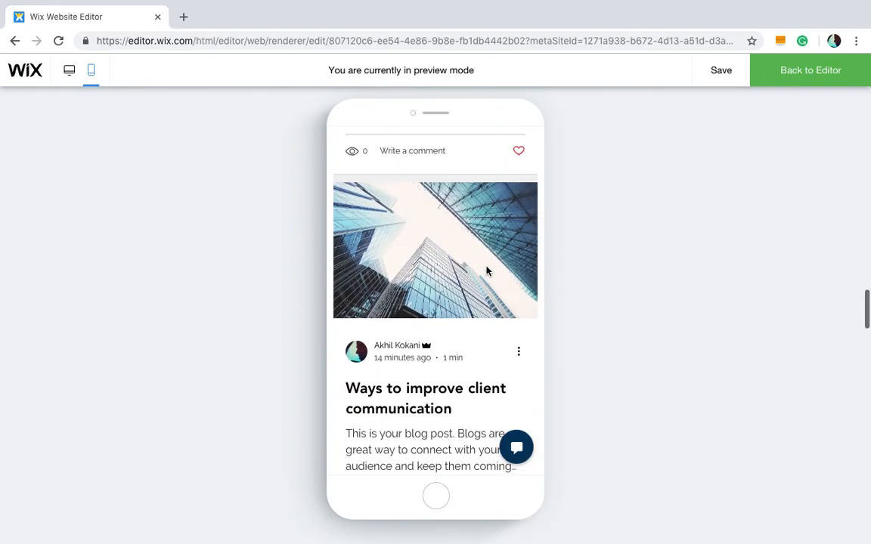
scroll(487, 271, "up", 10)
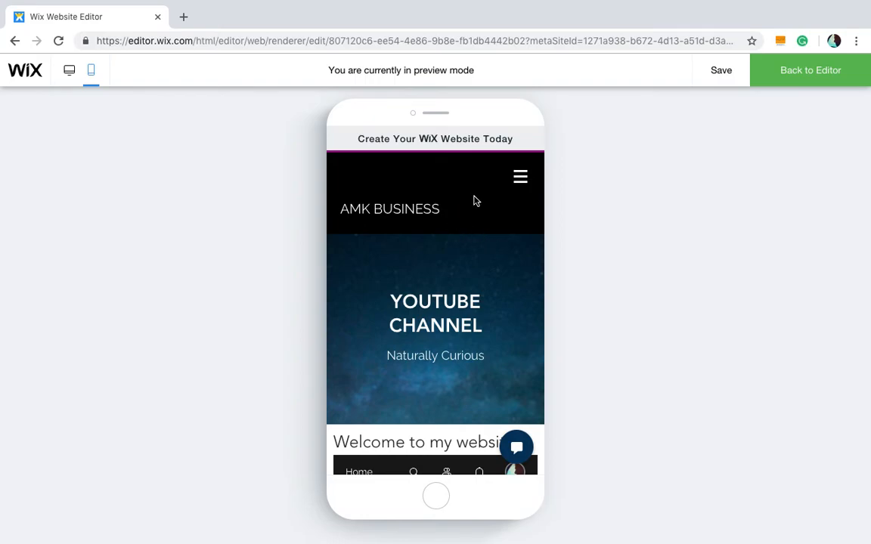
scroll(449, 187, "down", 8)
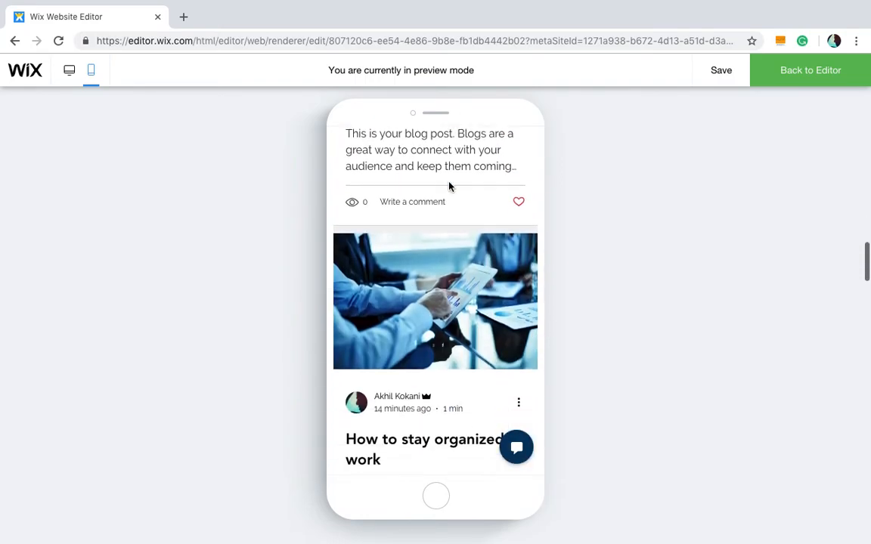
scroll(449, 187, "down", 15)
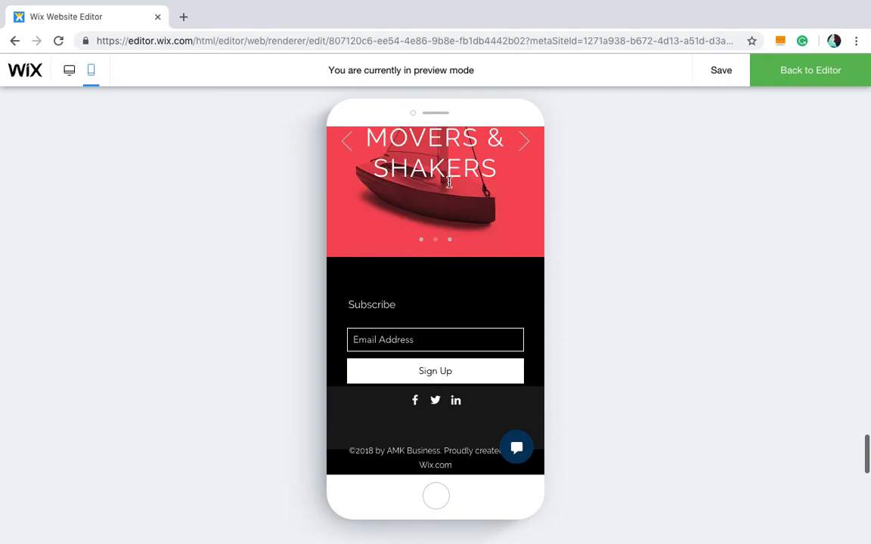
scroll(486, 230, "up", 2)
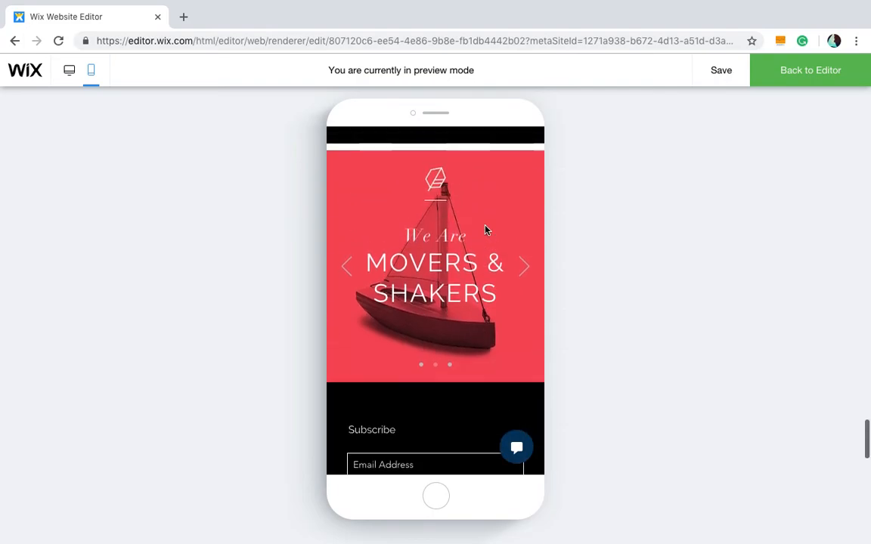
left_click(525, 267)
left_click(525, 268)
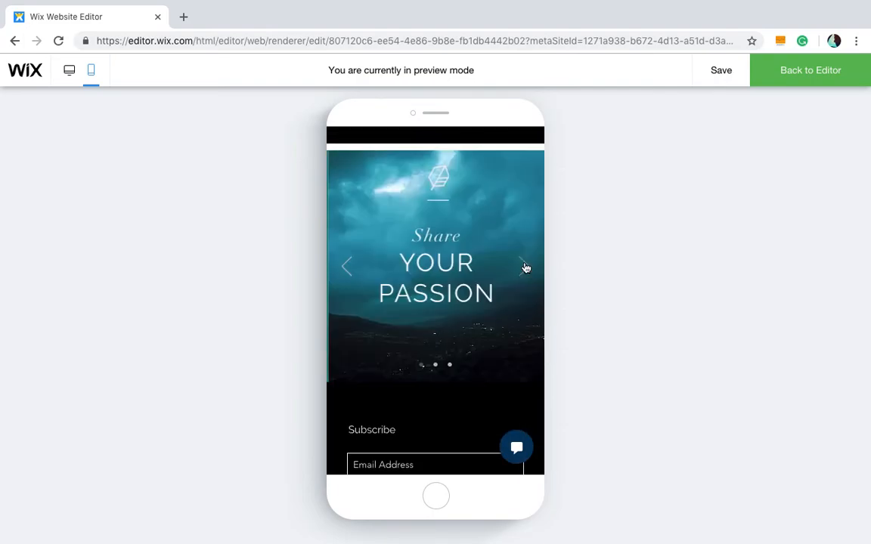
left_click(526, 267)
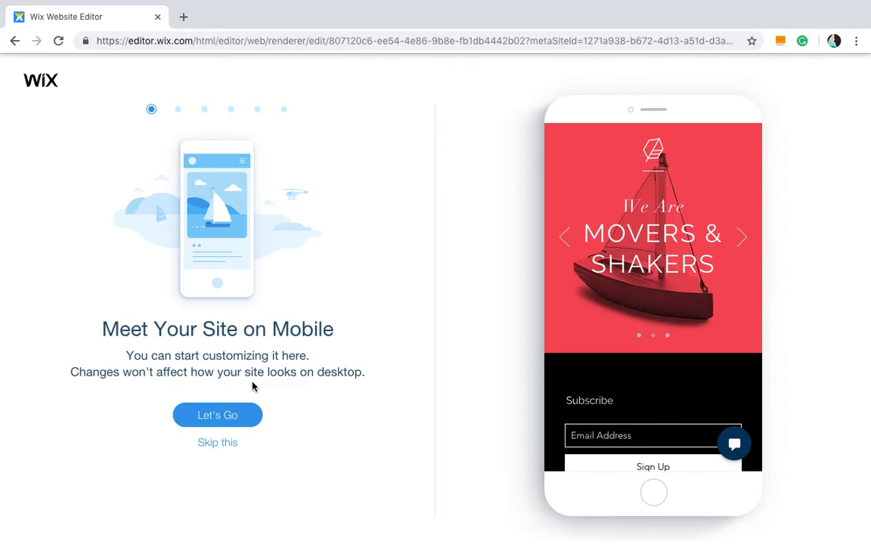
left_click(225, 445)
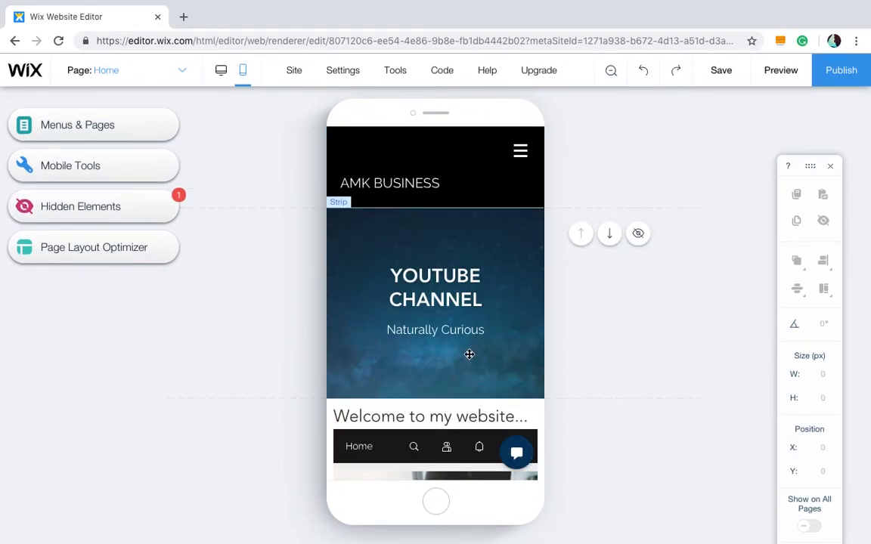
- Open the mobile site menu of pages, close it, and scroll through the mobile homepage
scroll(469, 354, "down", 2)
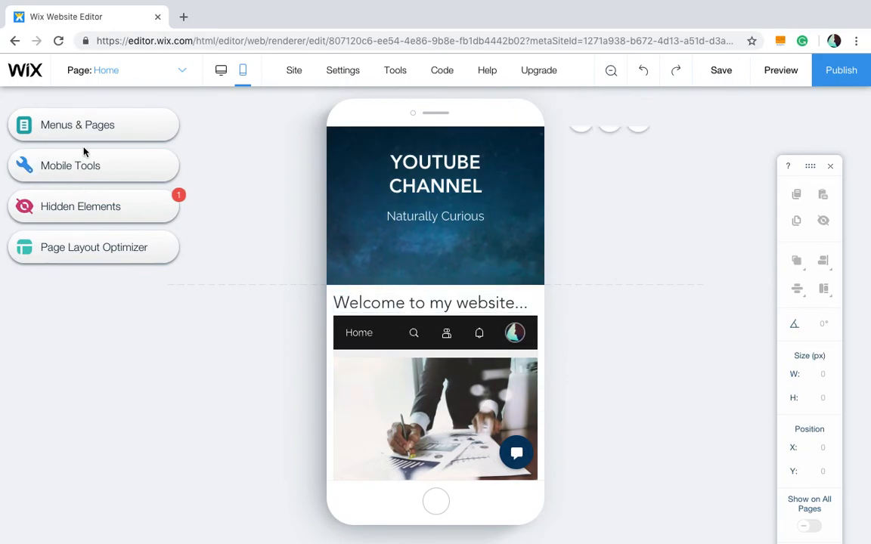
left_click(137, 127)
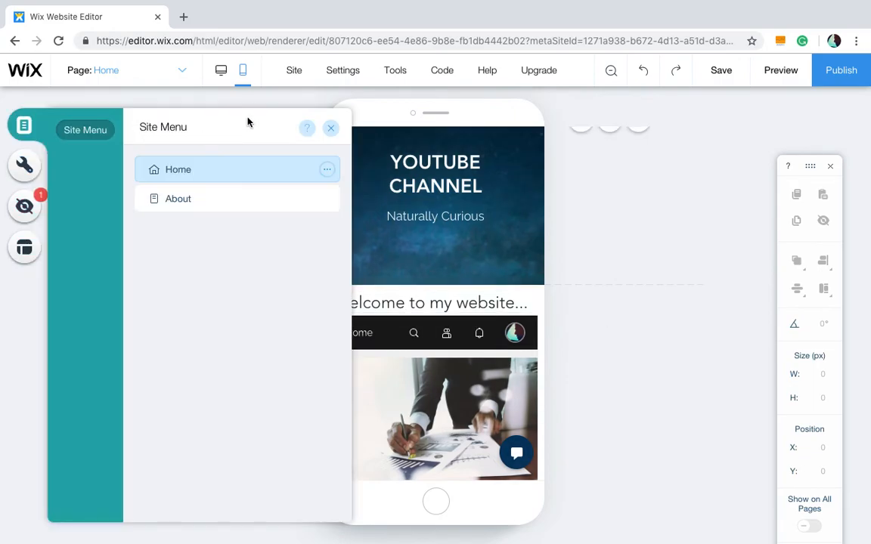
left_click(331, 128)
scroll(464, 310, "down", 15)
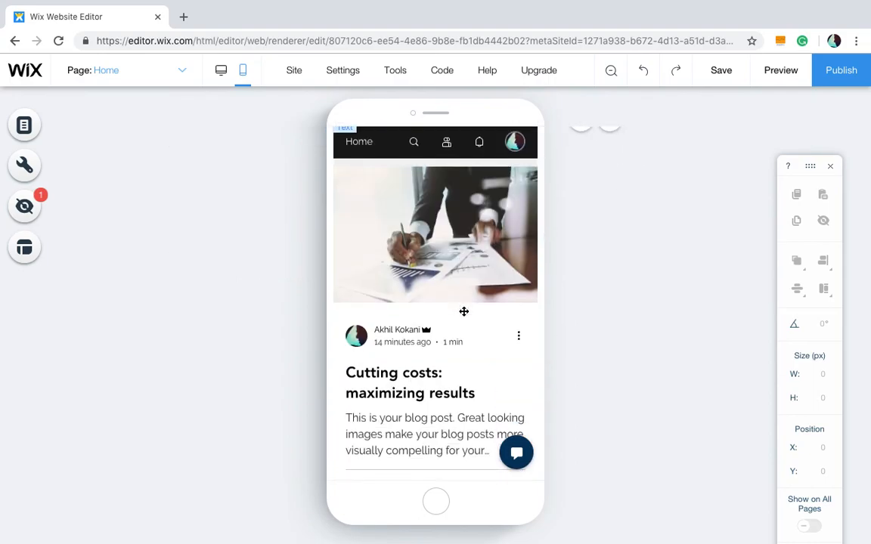
scroll(492, 294, "up", 3)
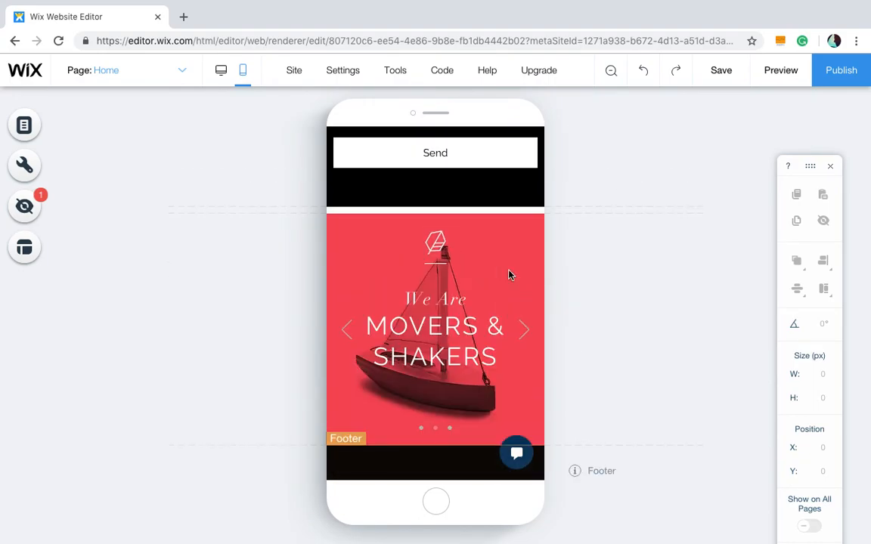
- Select the mobile slideshow and move it down about 215 px below the contact form
left_click(436, 263)
left_click(491, 259)
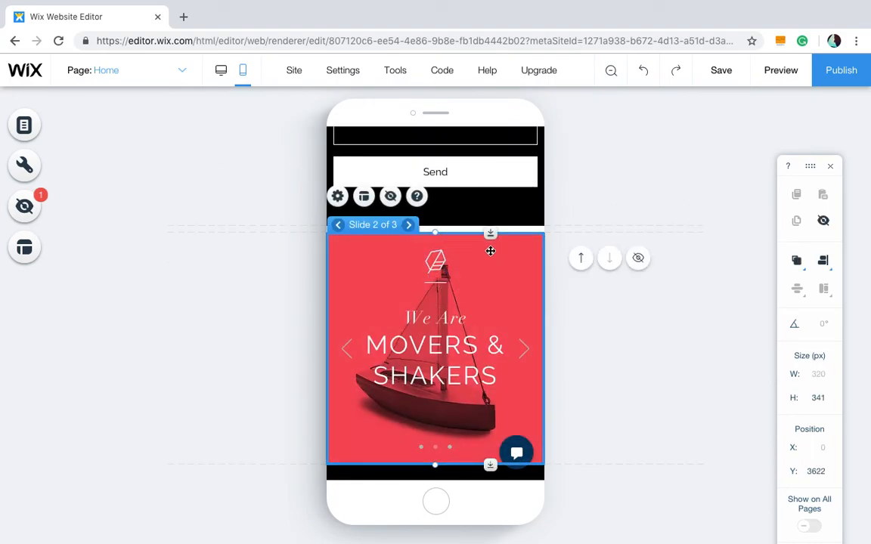
left_click_drag(494, 253, 499, 381)
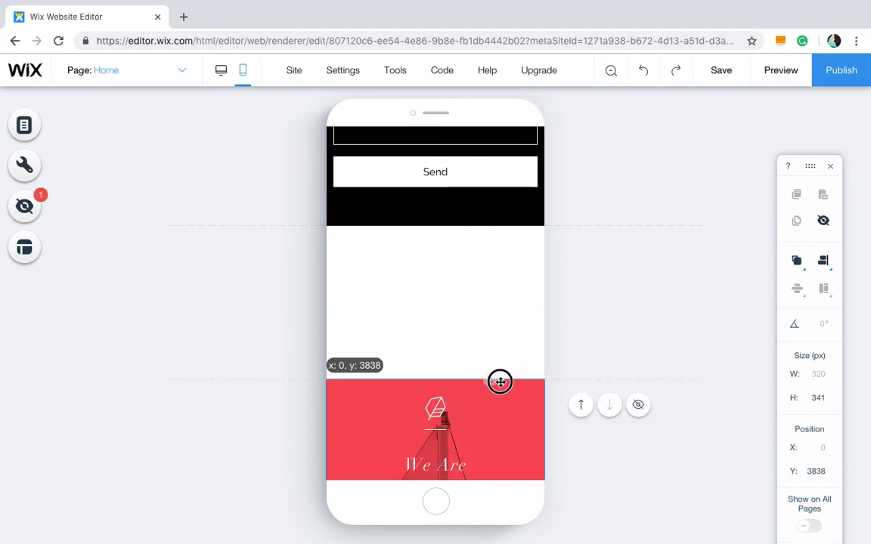
left_click(499, 311)
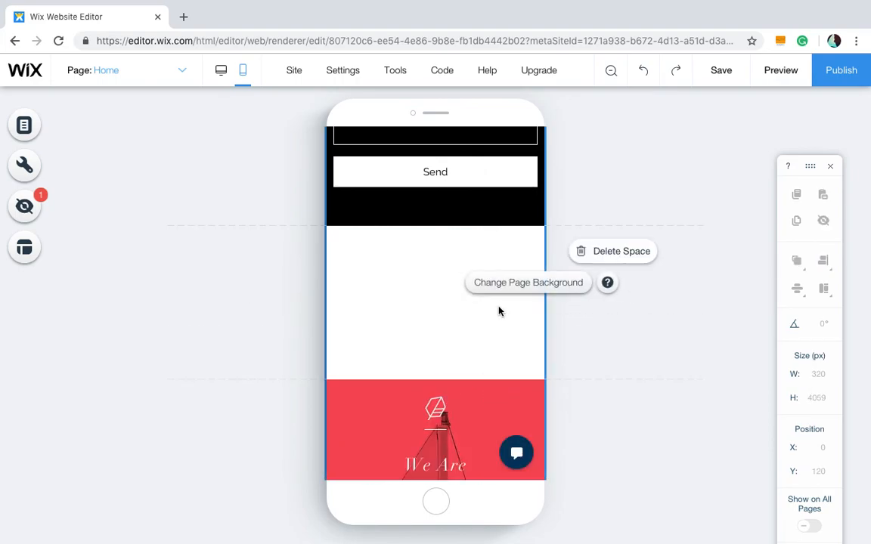
- Save the site changes in the editor and dismiss the saved confirmation, turning off future reminders
left_click(730, 72)
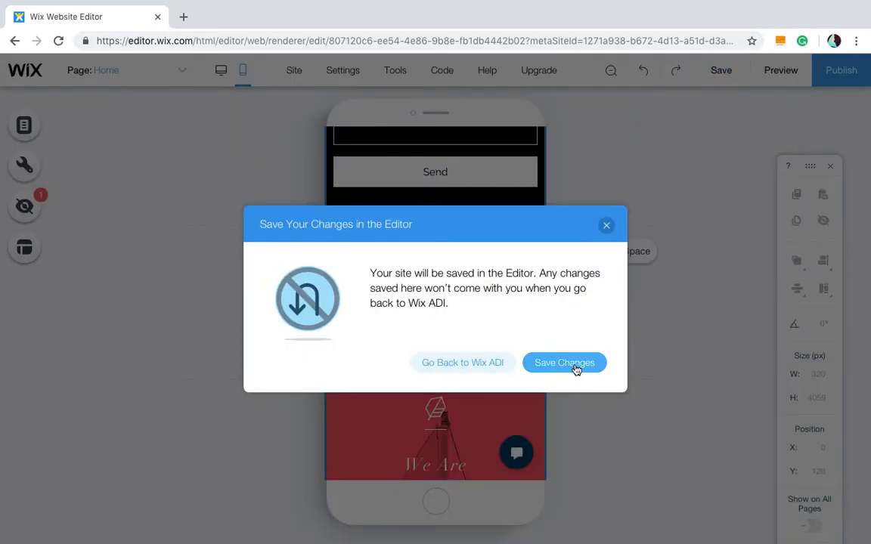
left_click(576, 369)
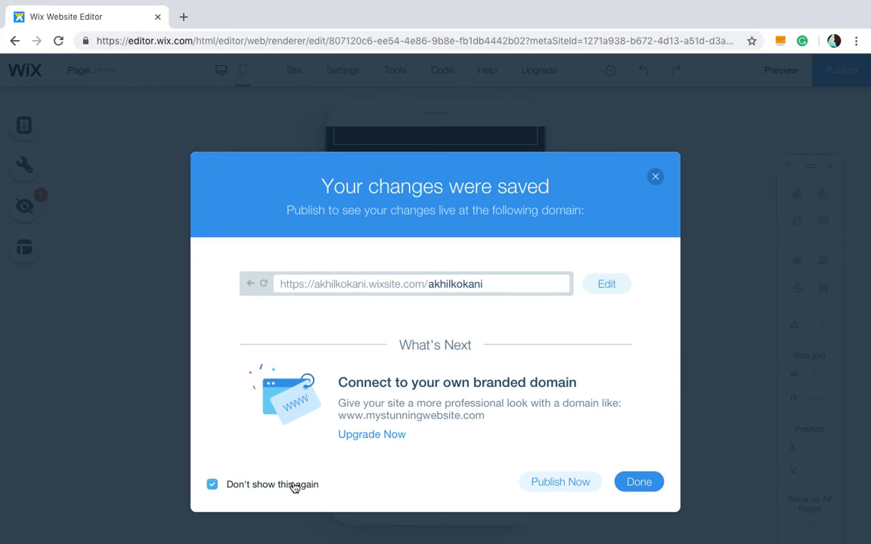
left_click(650, 482)
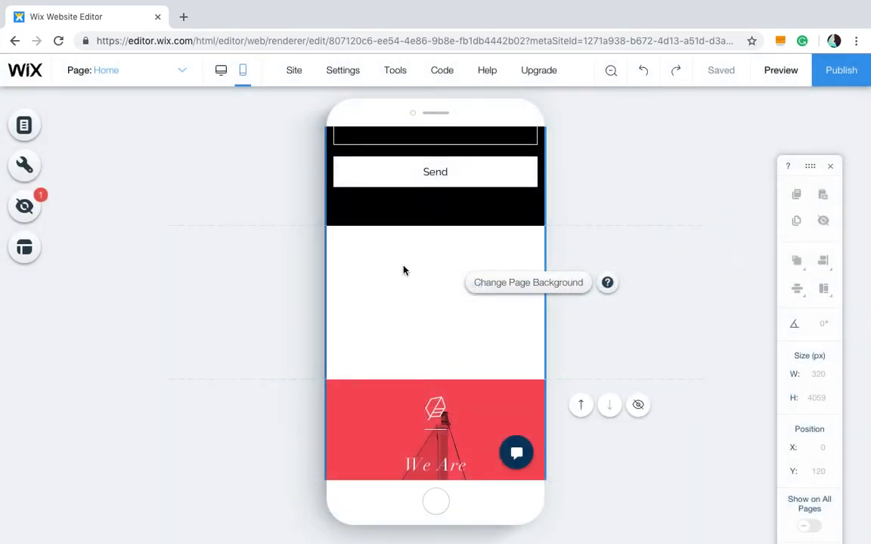
- Switch back to the desktop editor and scroll through the homepage sections
left_click(223, 79)
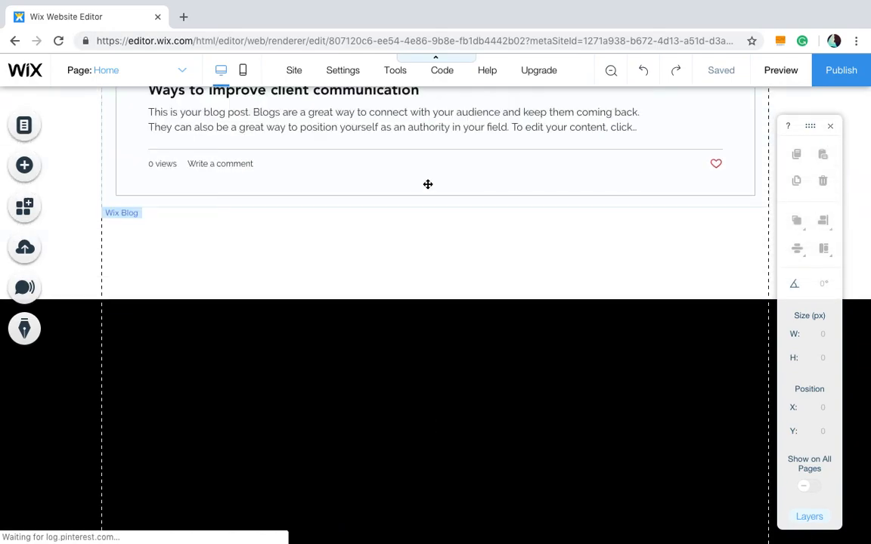
scroll(424, 333, "down", 7)
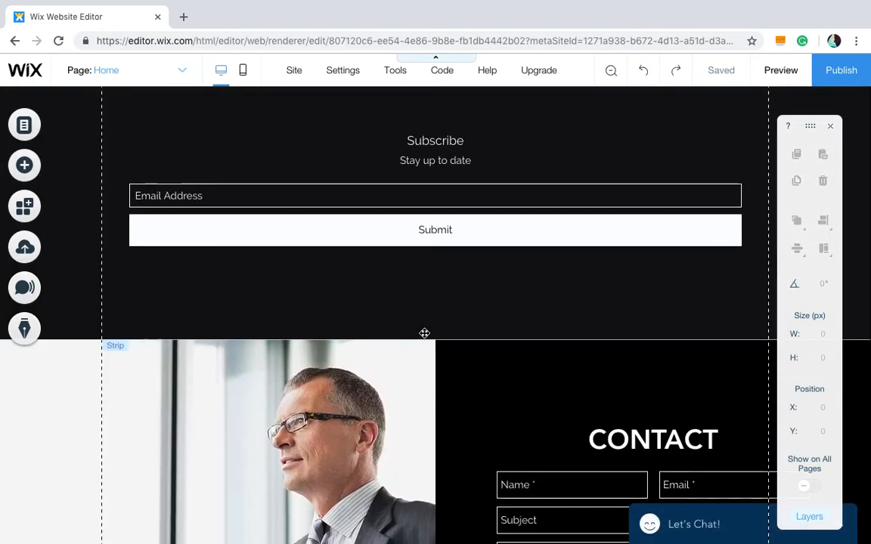
scroll(424, 334, "down", 6)
scroll(423, 335, "up", 4)
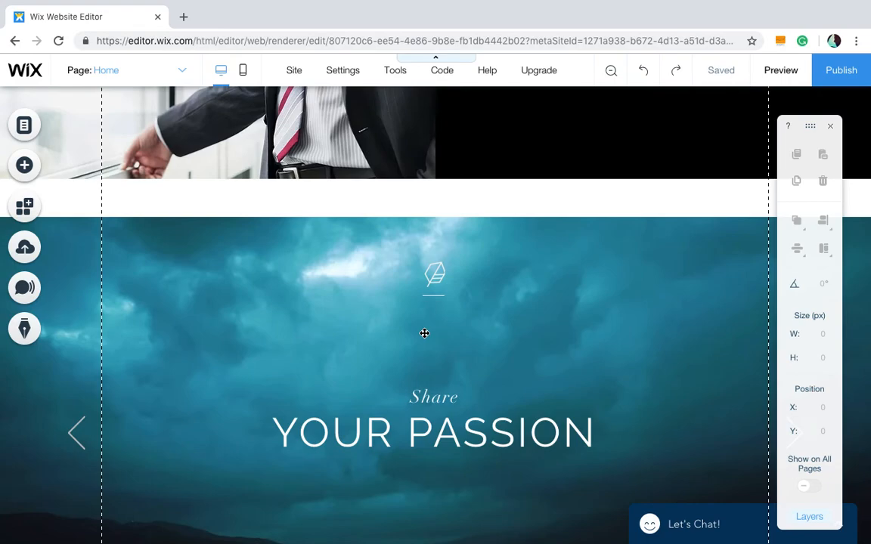
left_click(400, 201)
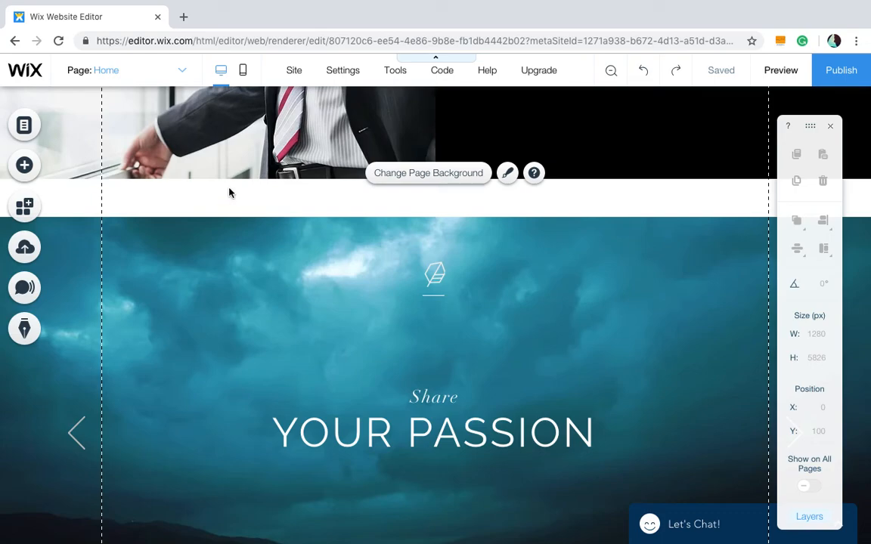
scroll(229, 193, "down", 10)
scroll(229, 193, "up", 5)
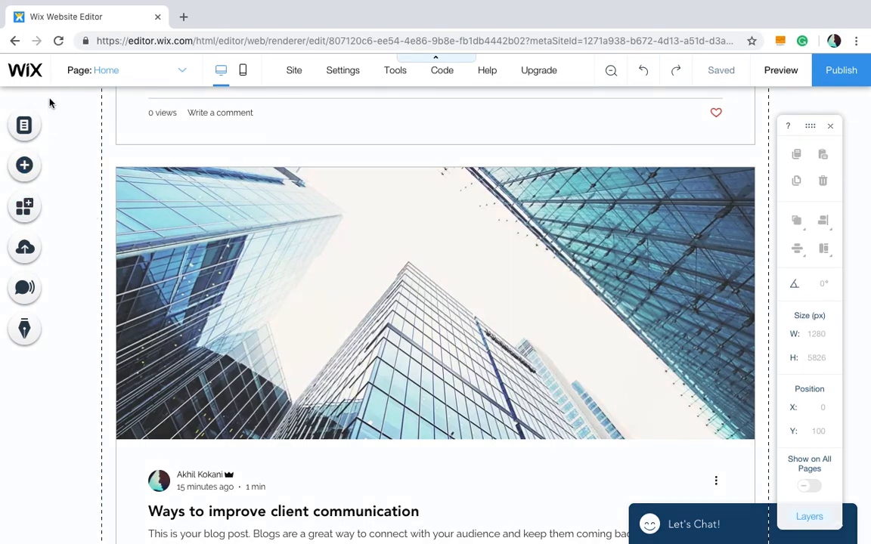
scroll(46, 96, "up", 15)
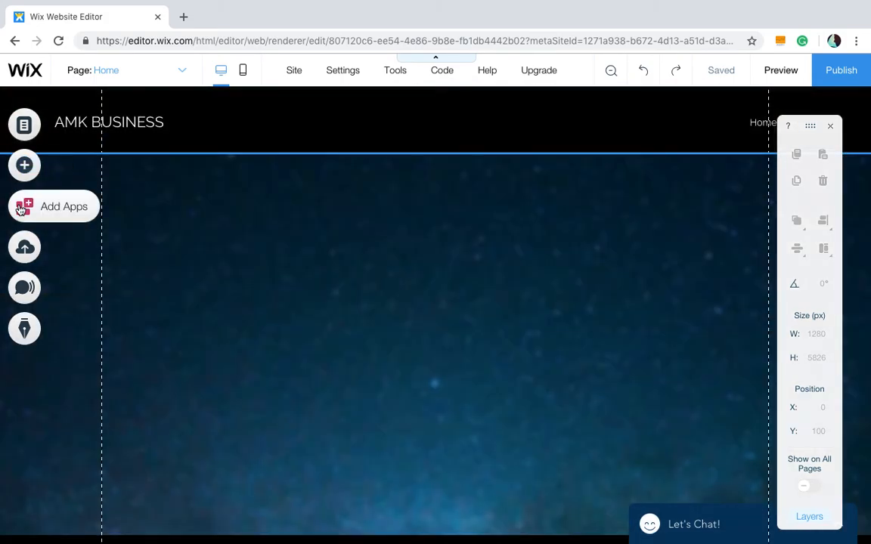
- Open the Wix App Market, browse the featured apps and categories, and close it
left_click(23, 209)
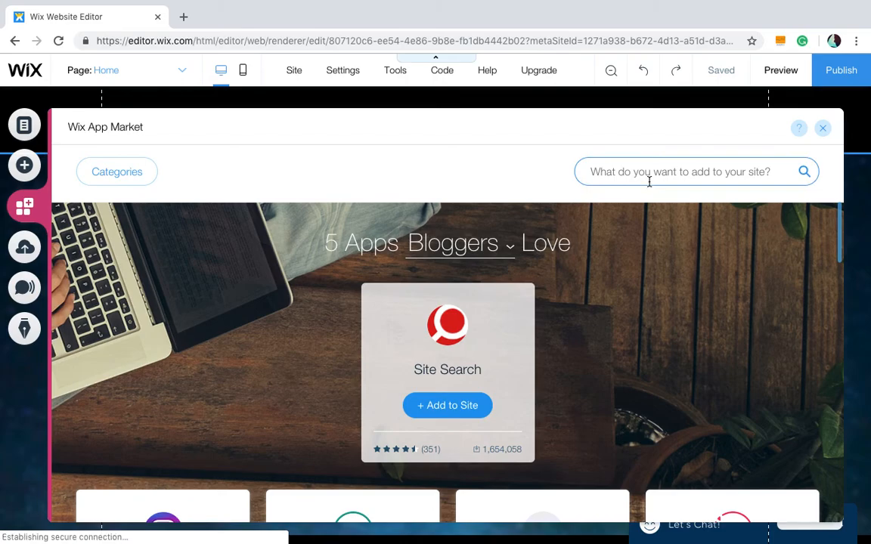
scroll(664, 327, "down", 5)
scroll(665, 331, "up", 5)
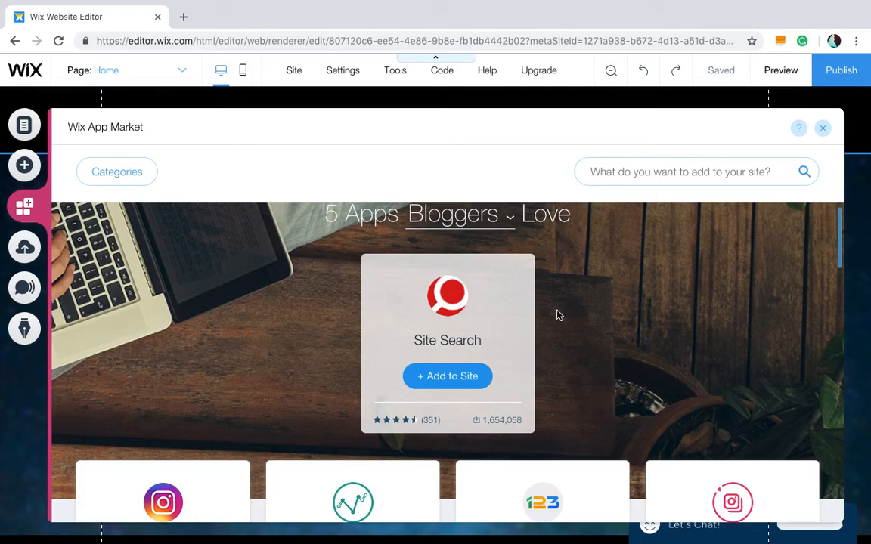
scroll(557, 315, "down", 1)
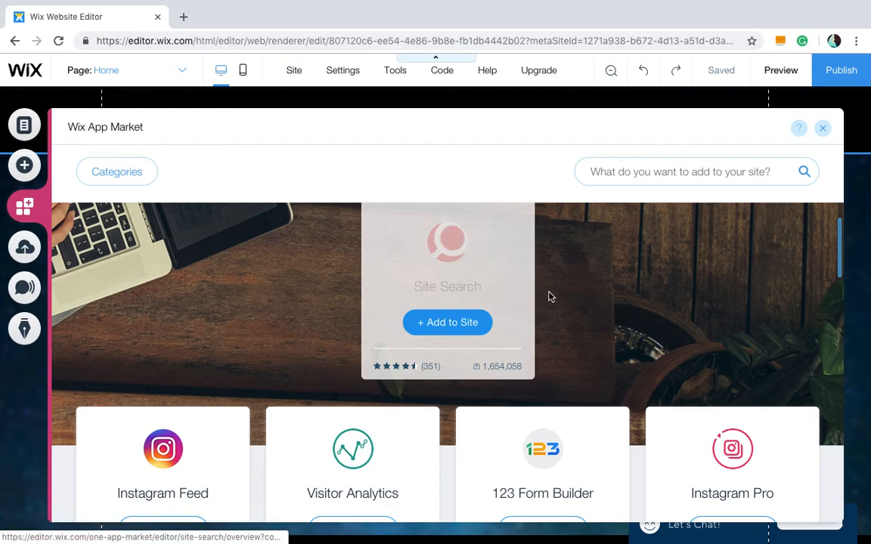
scroll(550, 297, "down", 1)
scroll(550, 297, "down", 2)
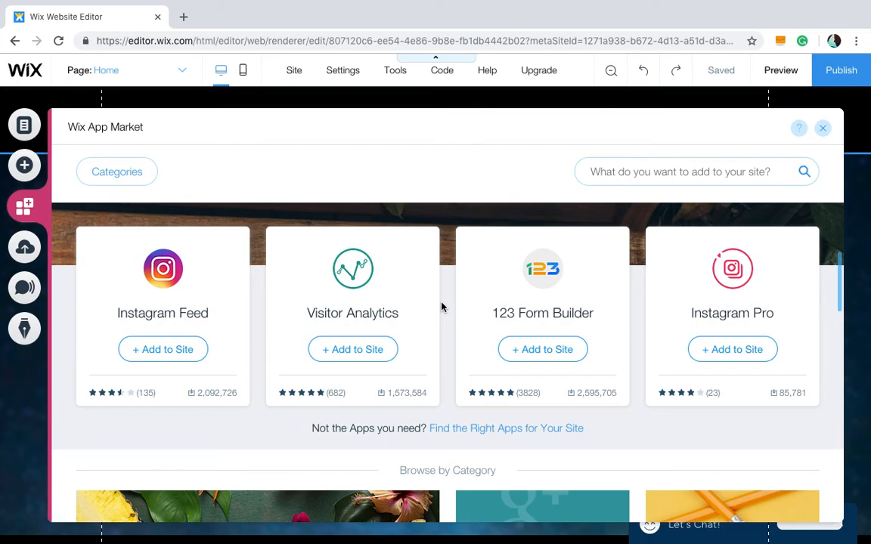
scroll(442, 307, "down", 2)
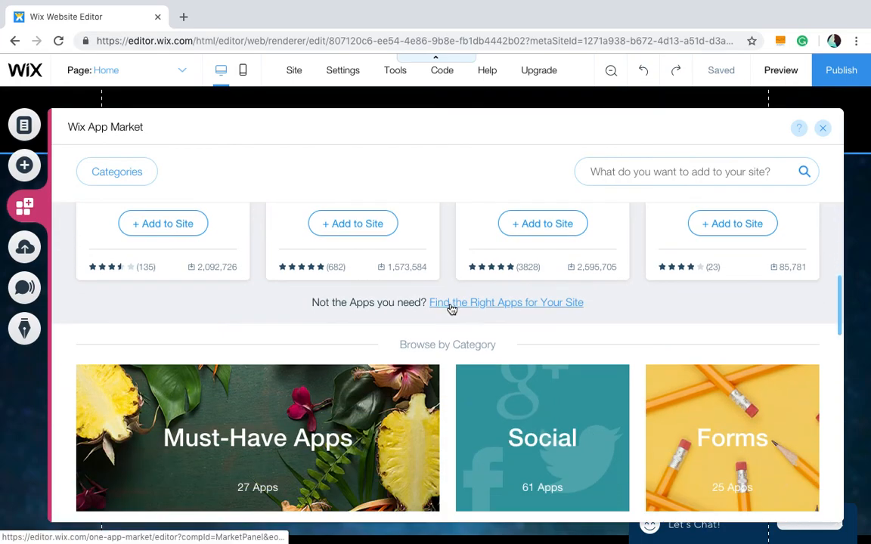
scroll(449, 328, "down", 4)
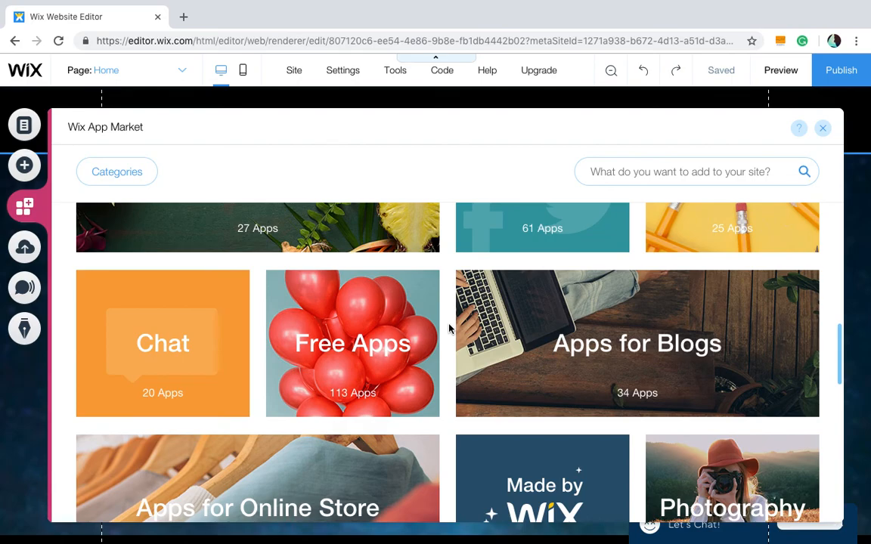
left_click(461, 328)
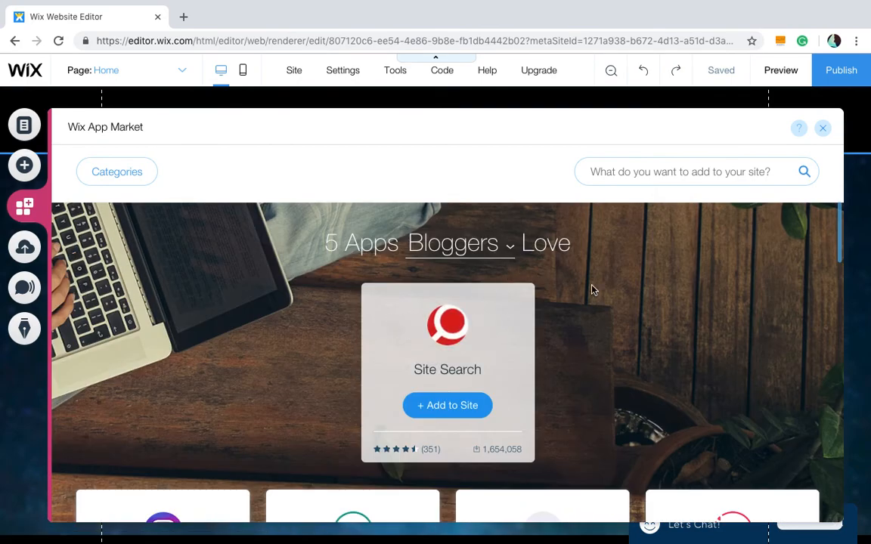
left_click(822, 128)
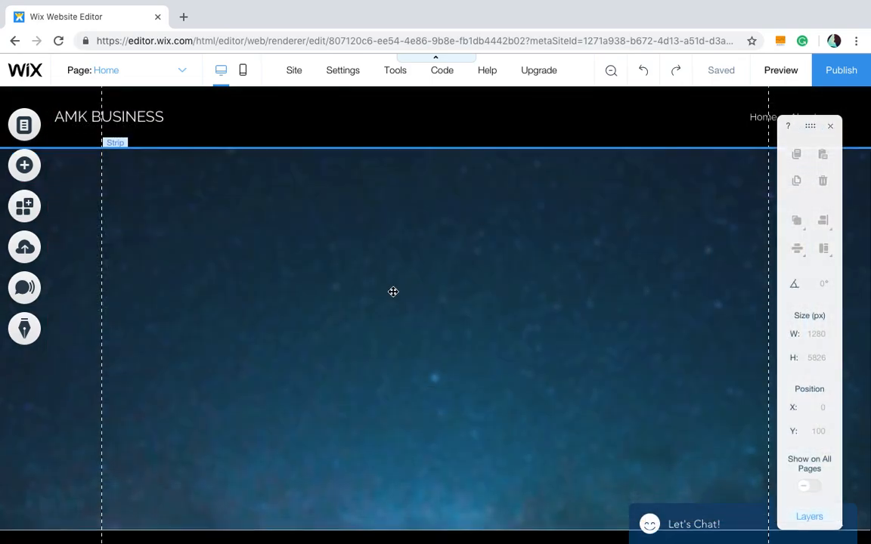
- Publish the site
scroll(394, 292, "down", 5)
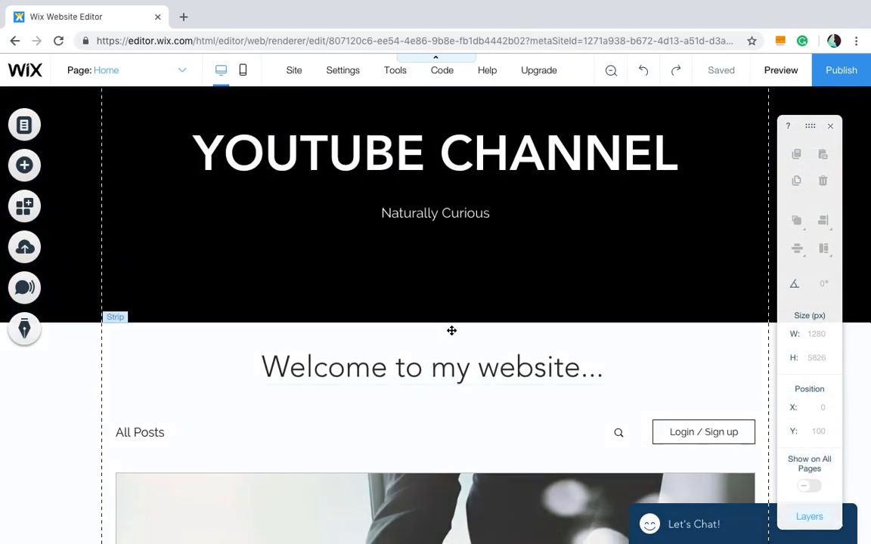
scroll(592, 229, "up", 5)
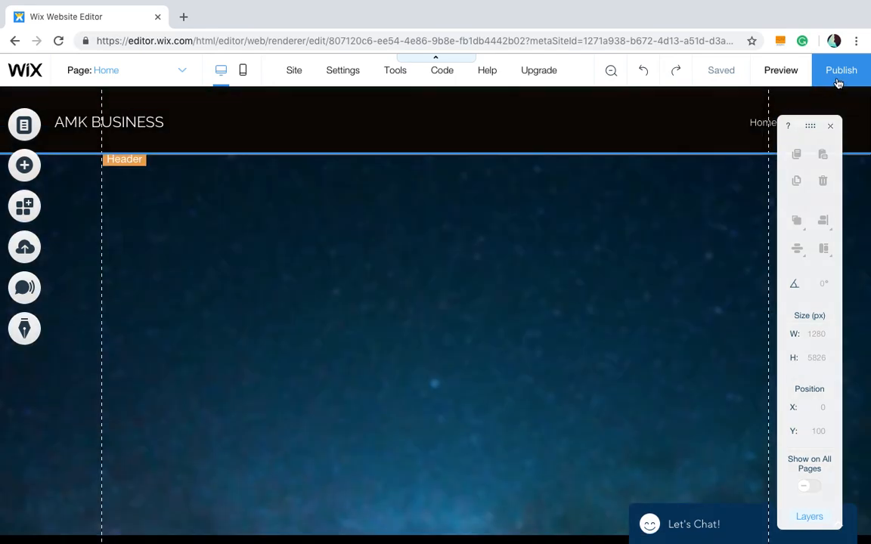
left_click(837, 81)
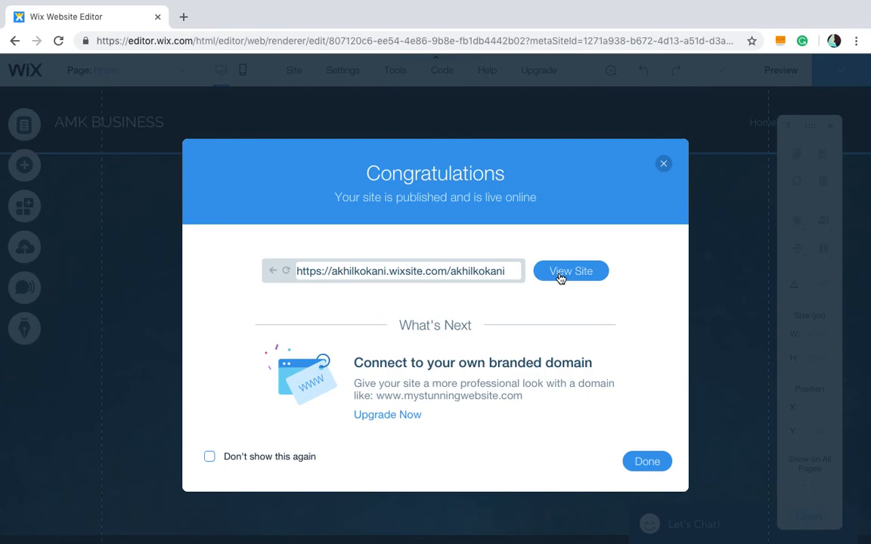
- Open the live published site and scroll through its homepage and slideshow
left_click(560, 278)
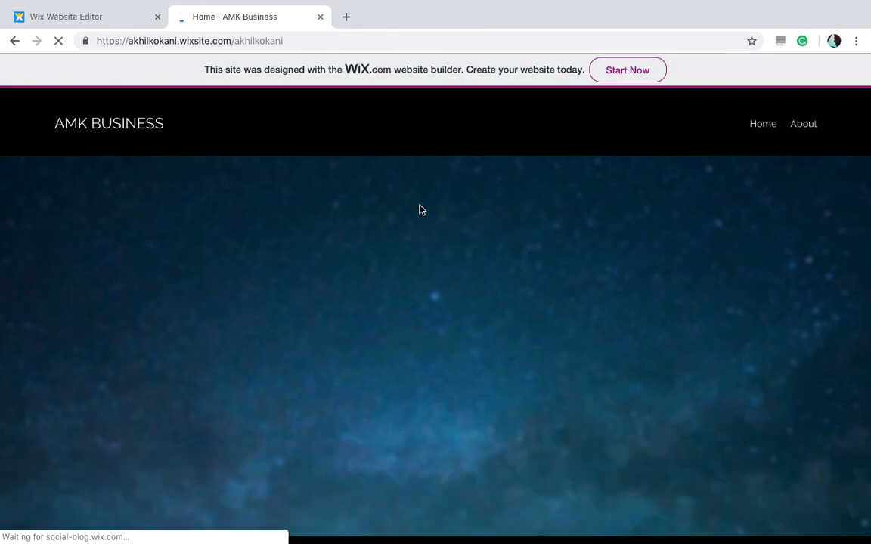
scroll(421, 209, "down", 3)
scroll(421, 209, "down", 15)
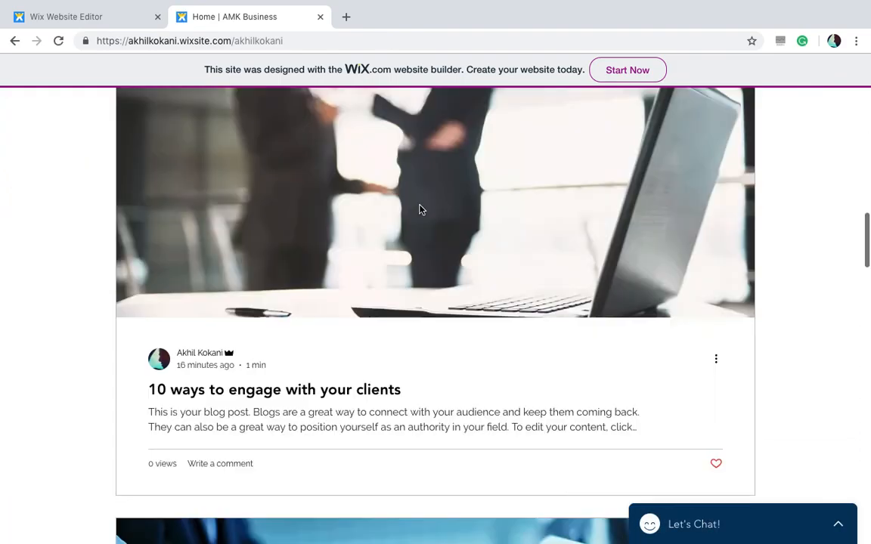
scroll(421, 209, "down", 8)
scroll(420, 208, "up", 6)
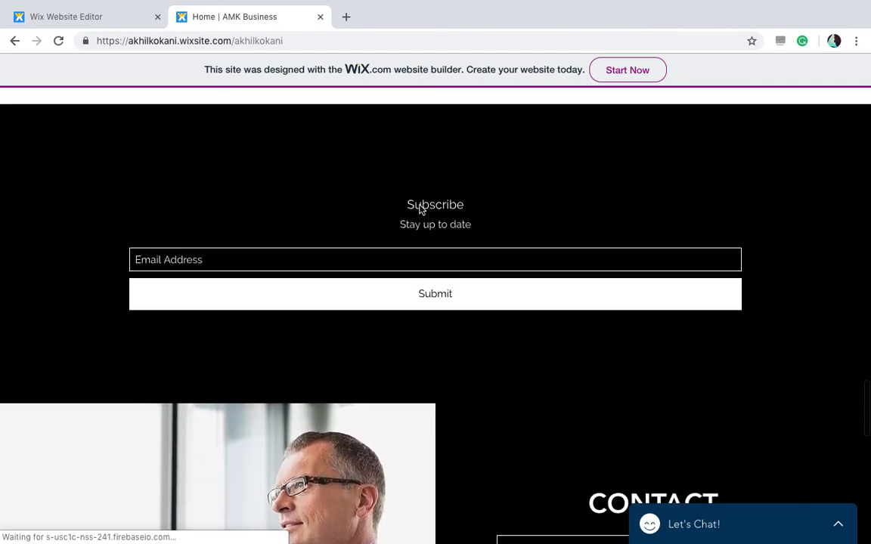
scroll(439, 244, "down", 14)
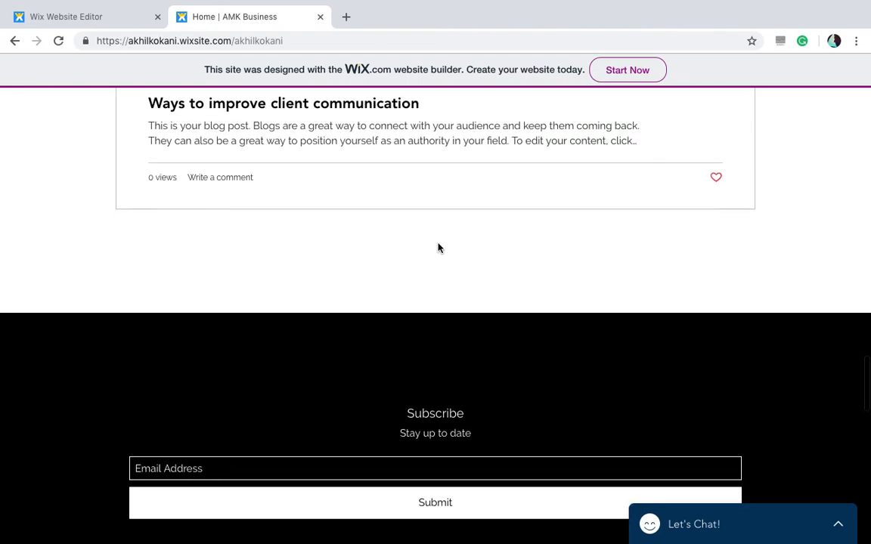
scroll(439, 248, "up", 2)
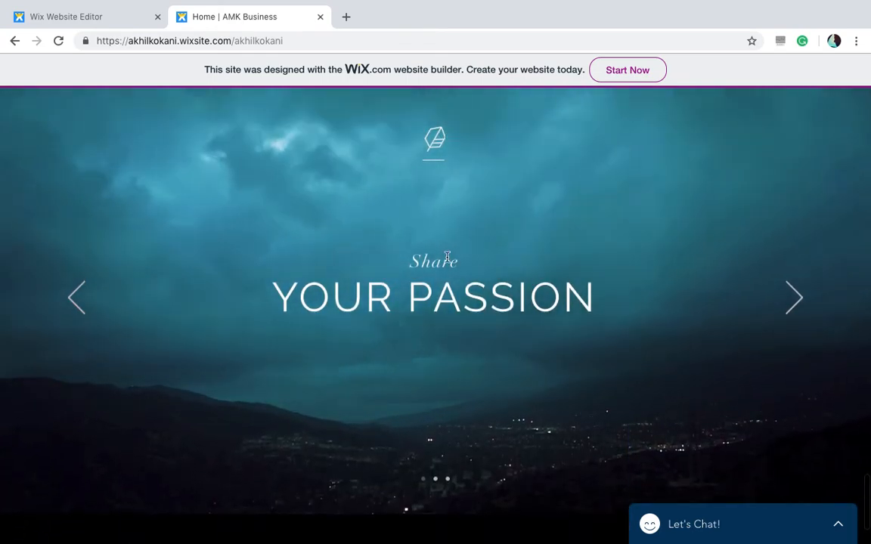
scroll(474, 354, "down", 1)
scroll(476, 354, "down", 3)
scroll(475, 355, "up", 3)
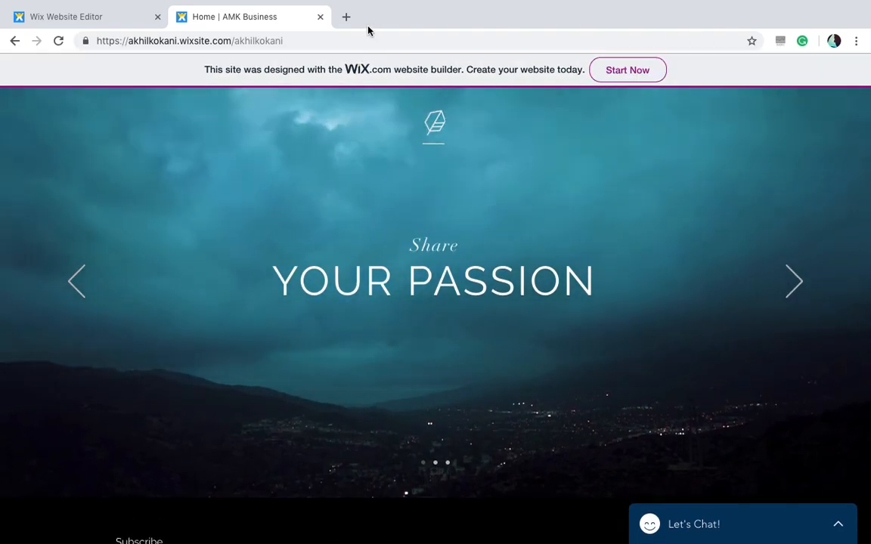
- Return to the editor tab, close the publish congratulations dialog, and select the header
left_click(320, 16)
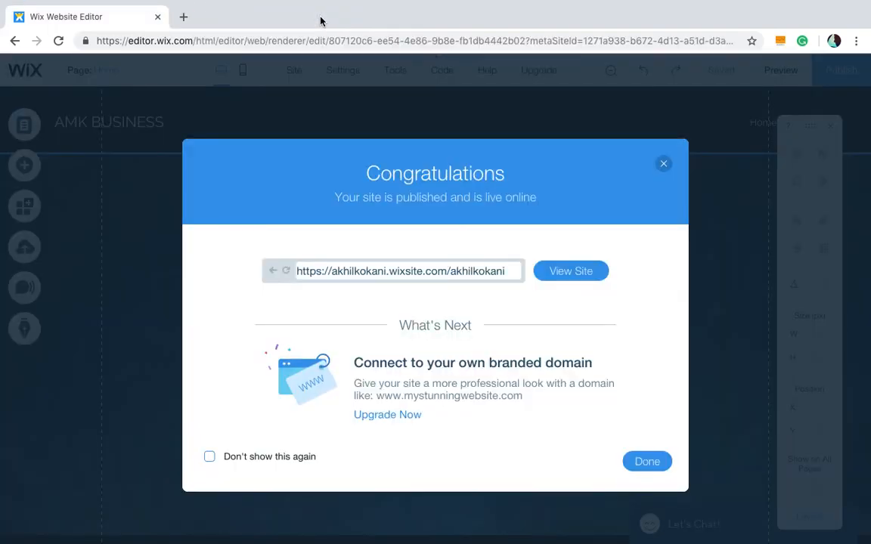
left_click(664, 165)
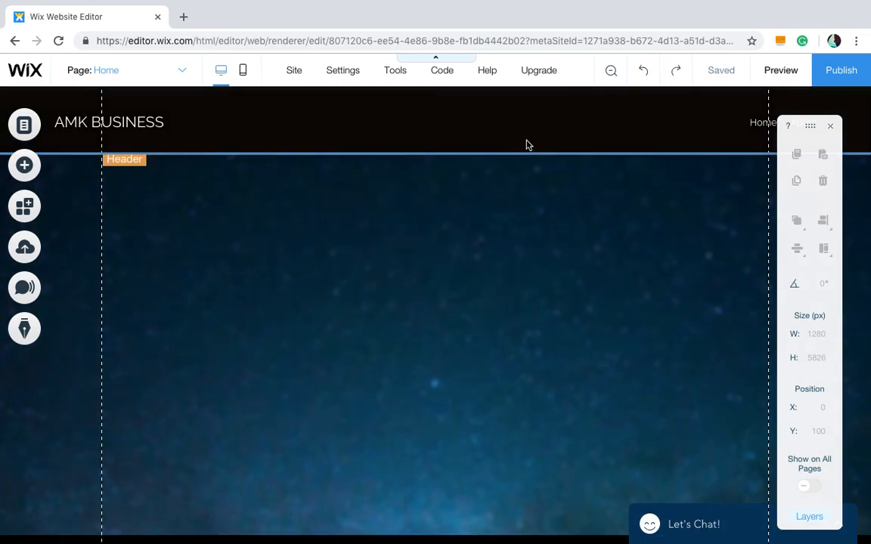
left_click(527, 145)
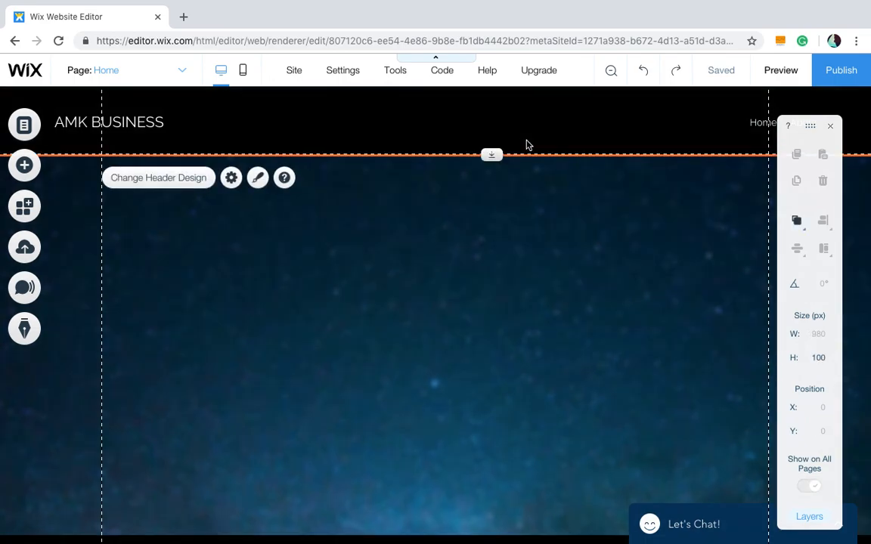